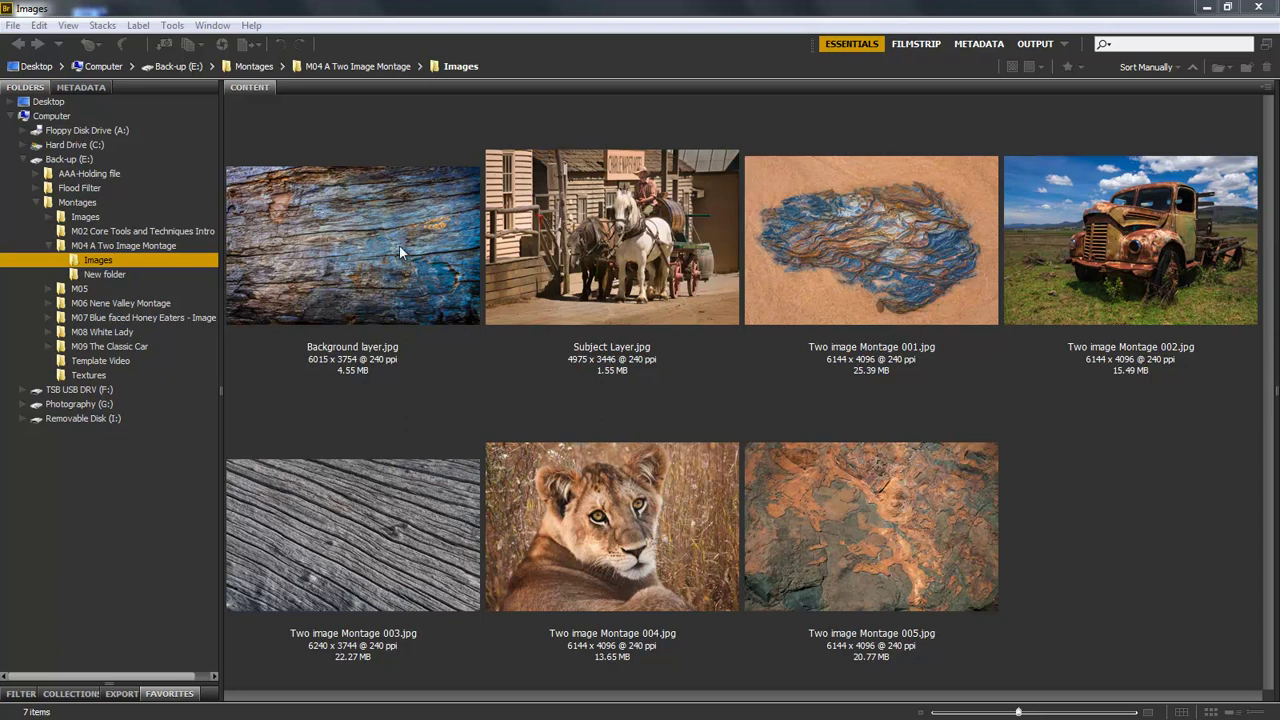
In Bridge, select Background layer.jpg and Subject Layer.jpg together and open both in Photoshop
left_click(371, 231)
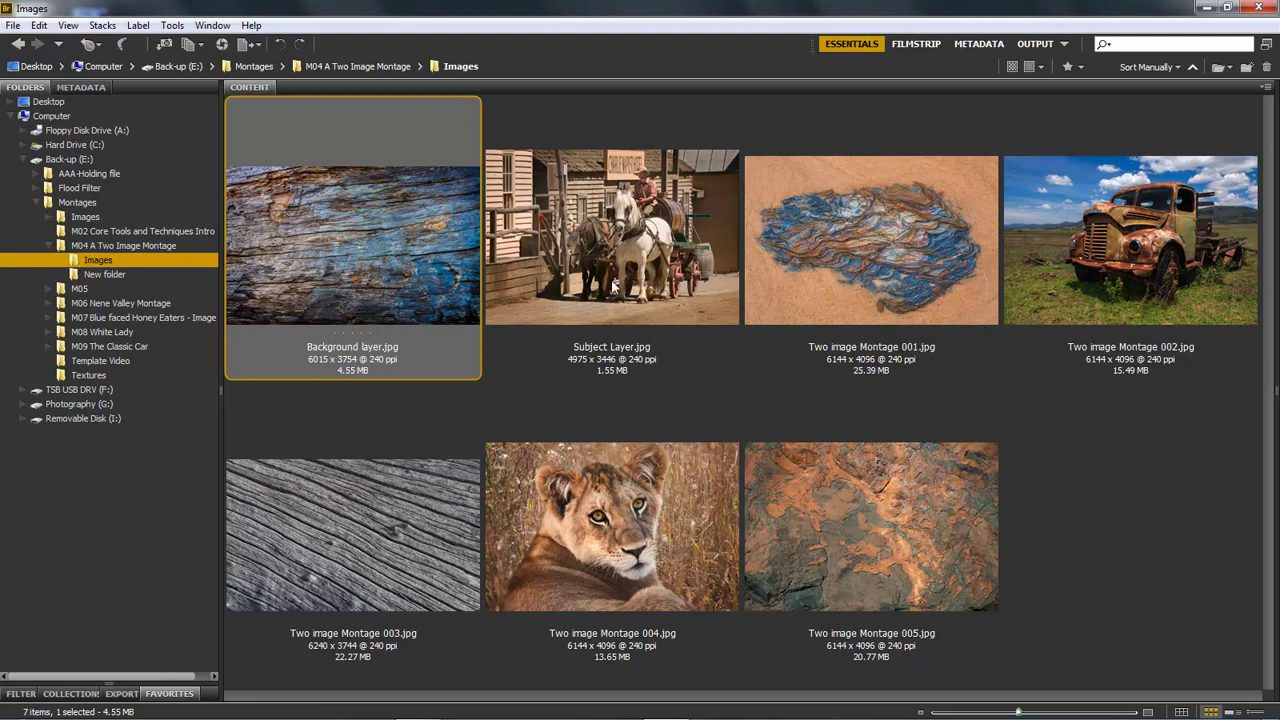
left_click(642, 325)
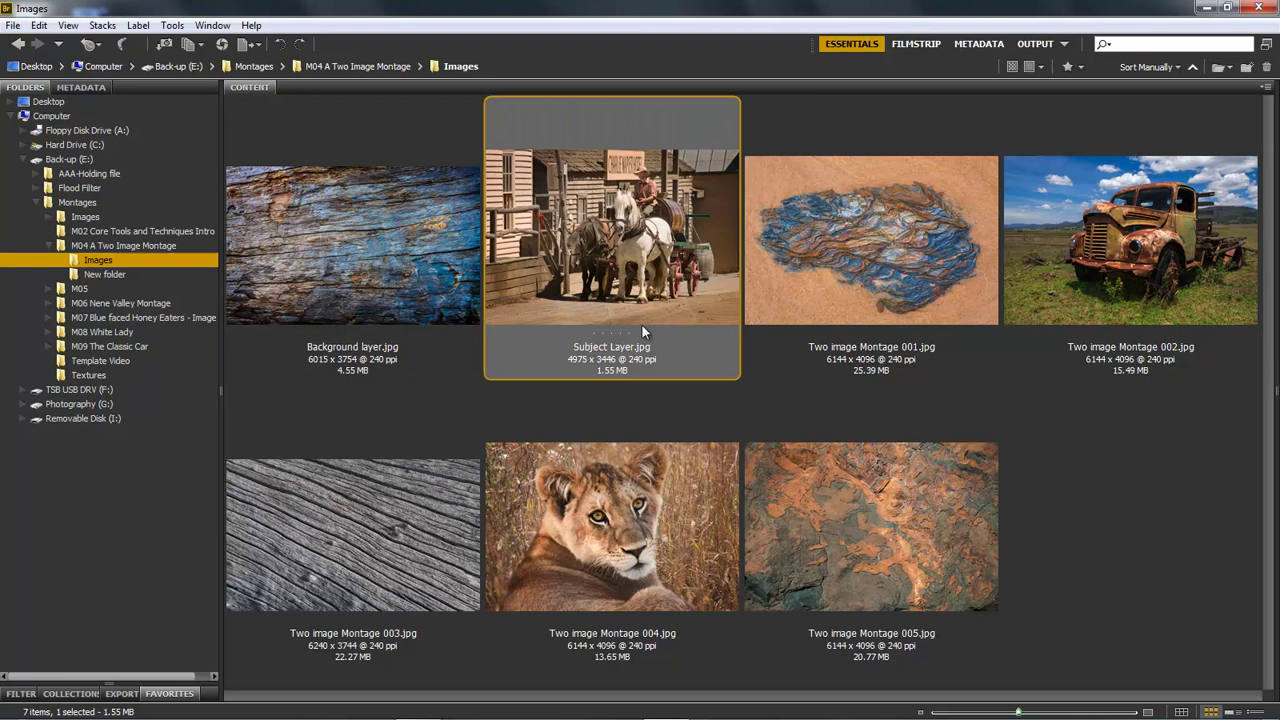
left_click(654, 411)
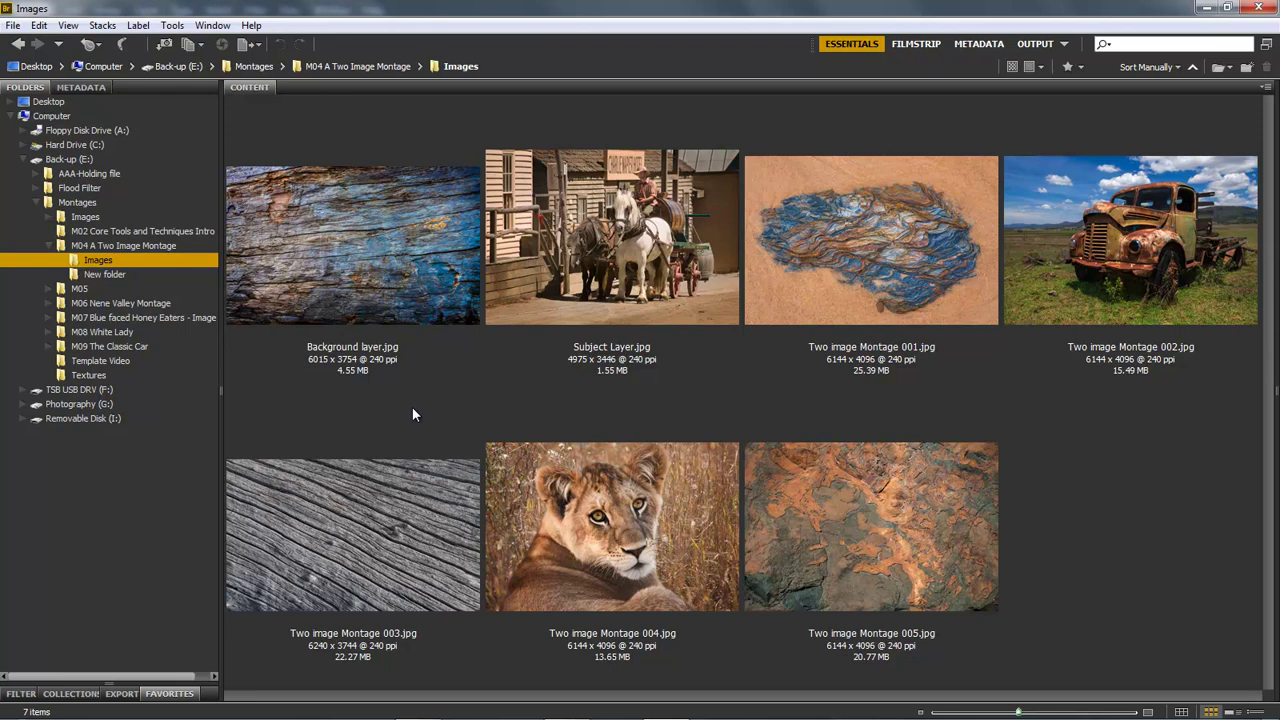
left_click(352, 234)
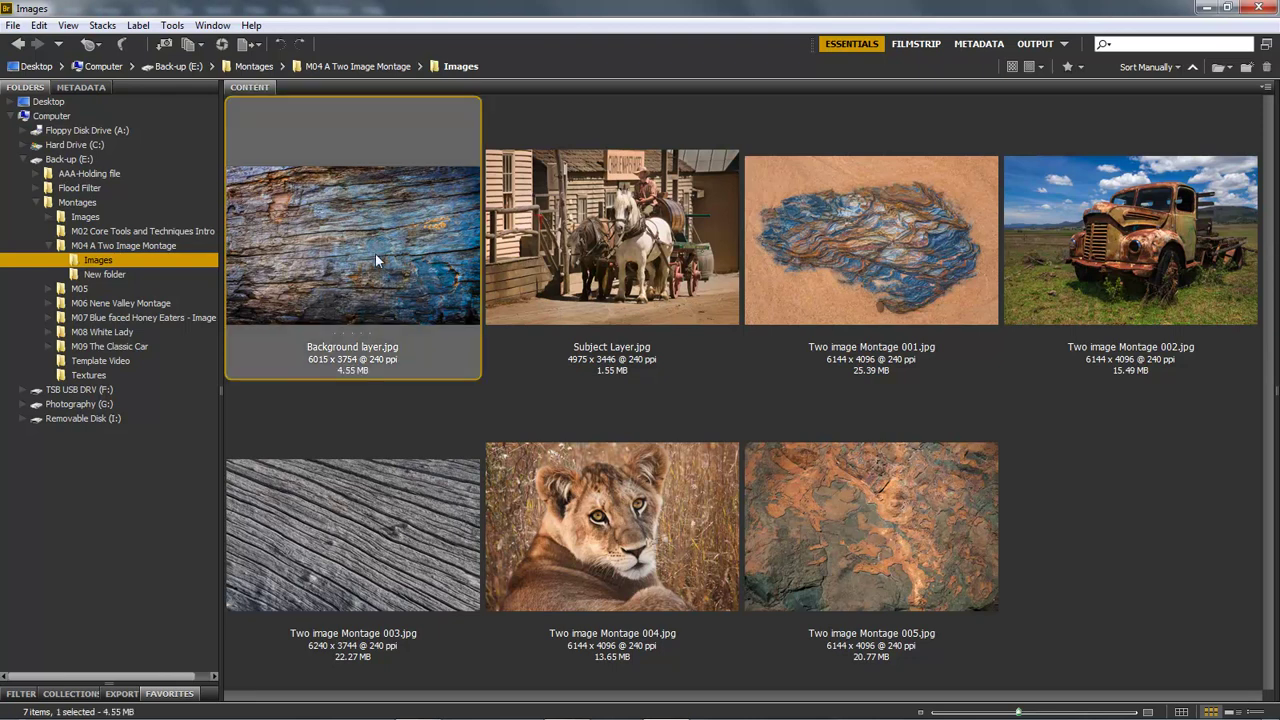
left_click(594, 237, "ctrl")
key("ctrl+o")
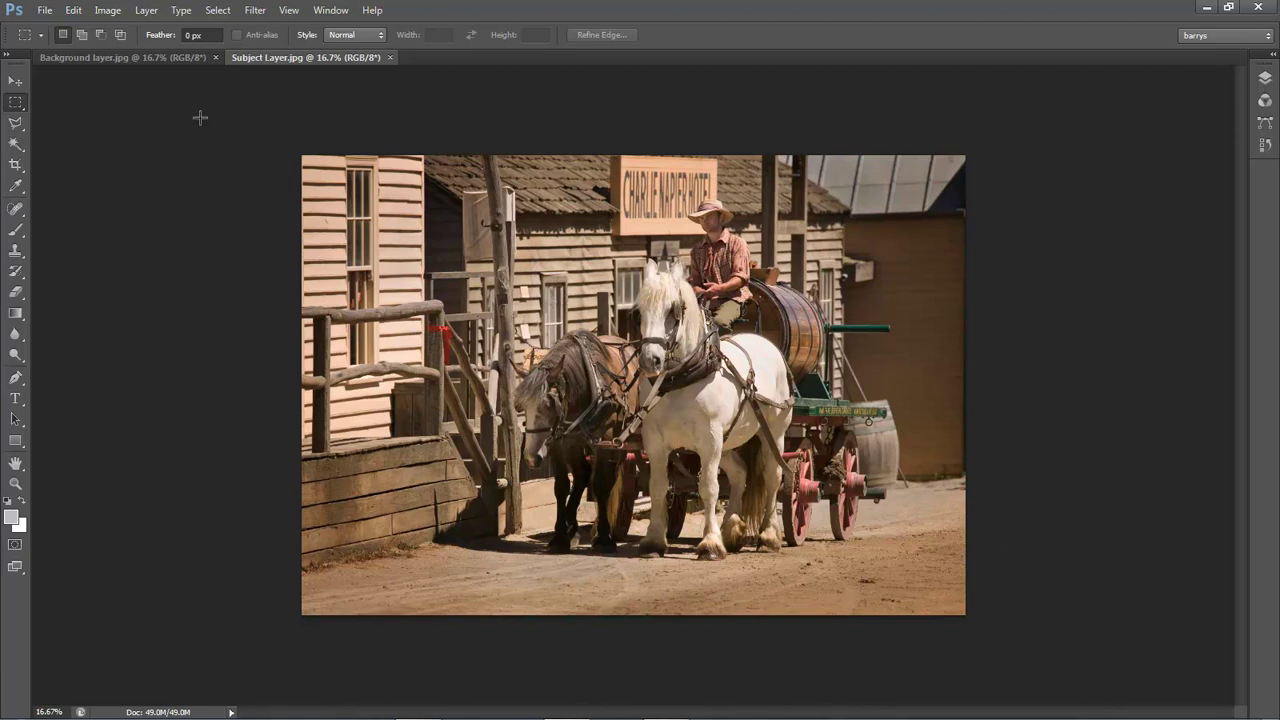
Compare the wood texture and horse-and-cart documents, then float Subject Layer.jpg in its own window
left_click(140, 56)
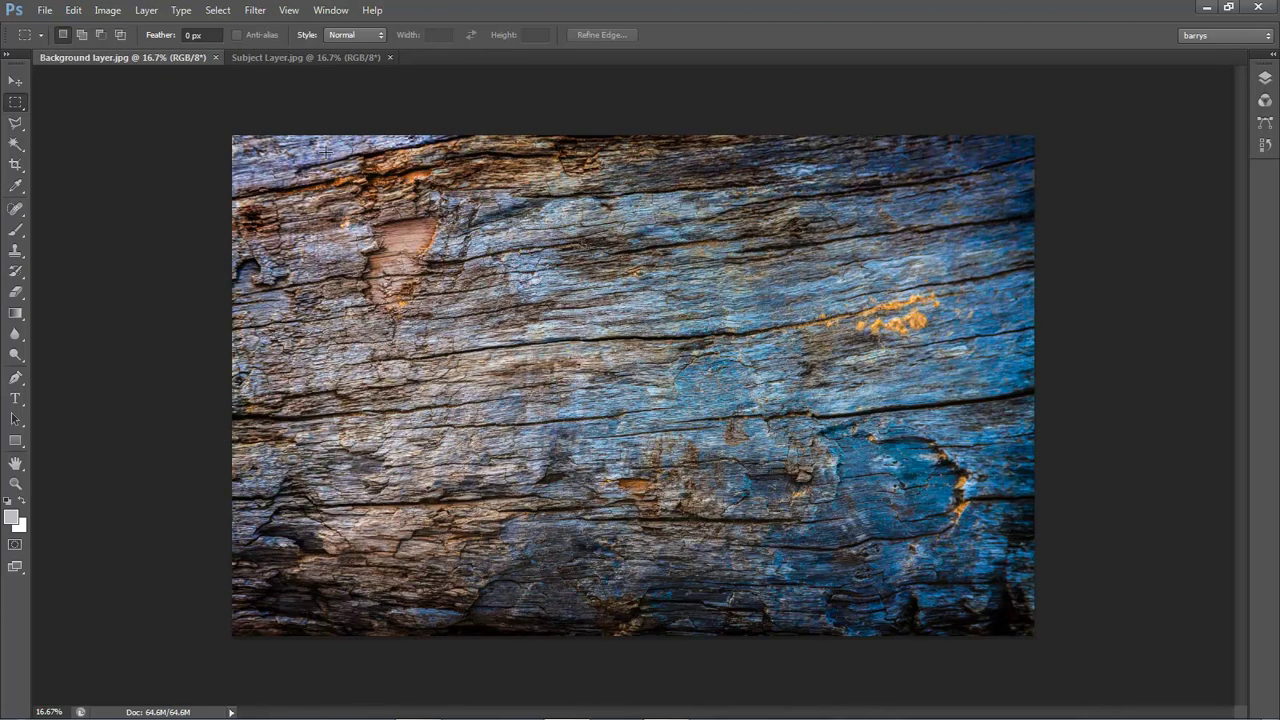
left_click(326, 57)
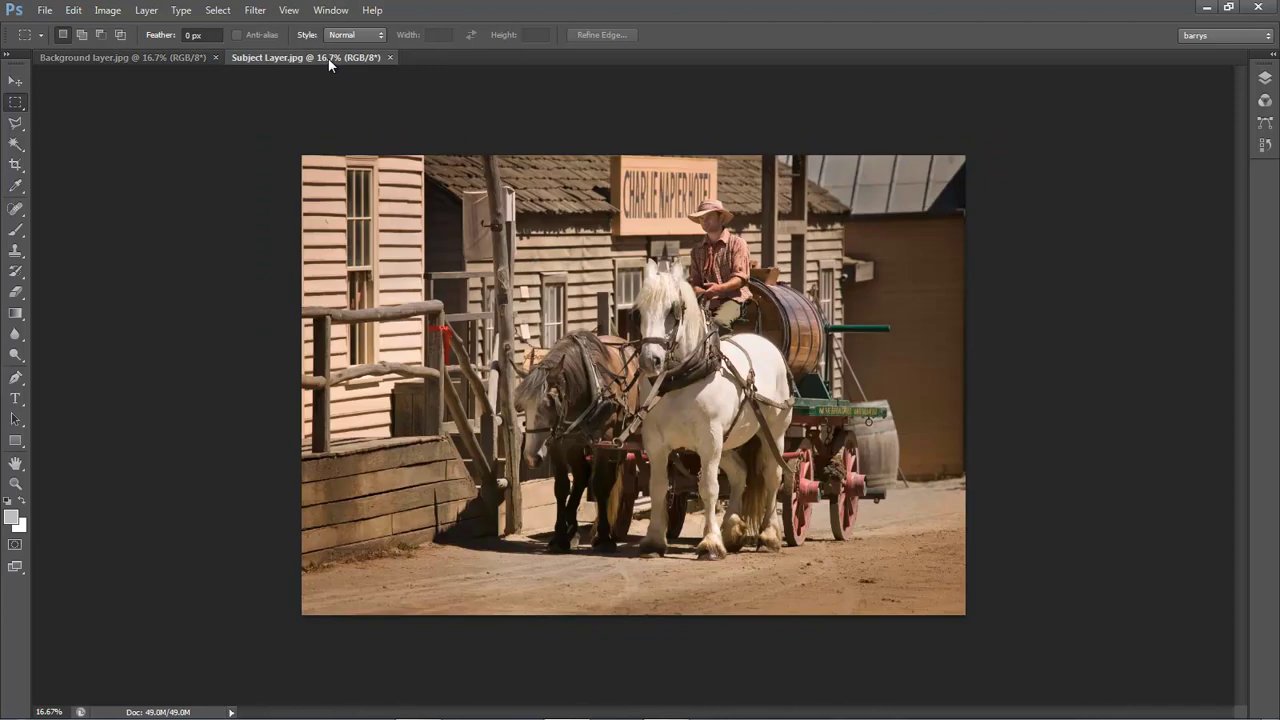
left_click(153, 56)
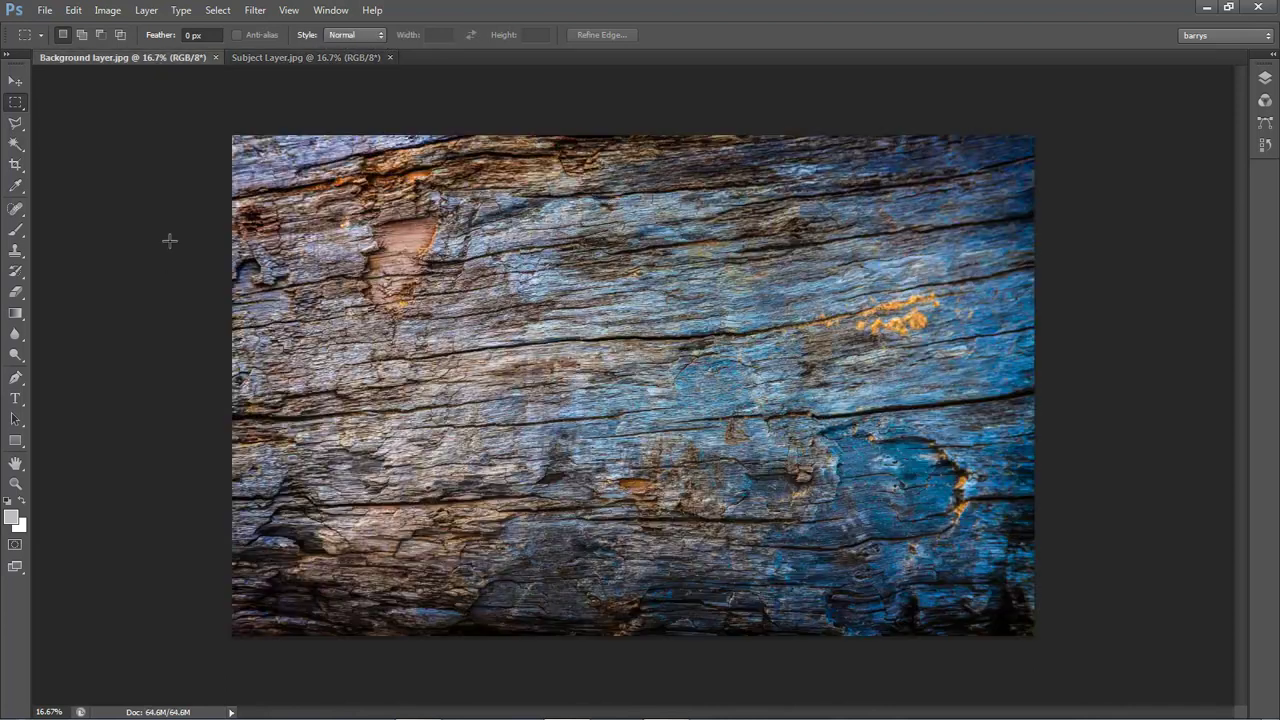
left_click(301, 56)
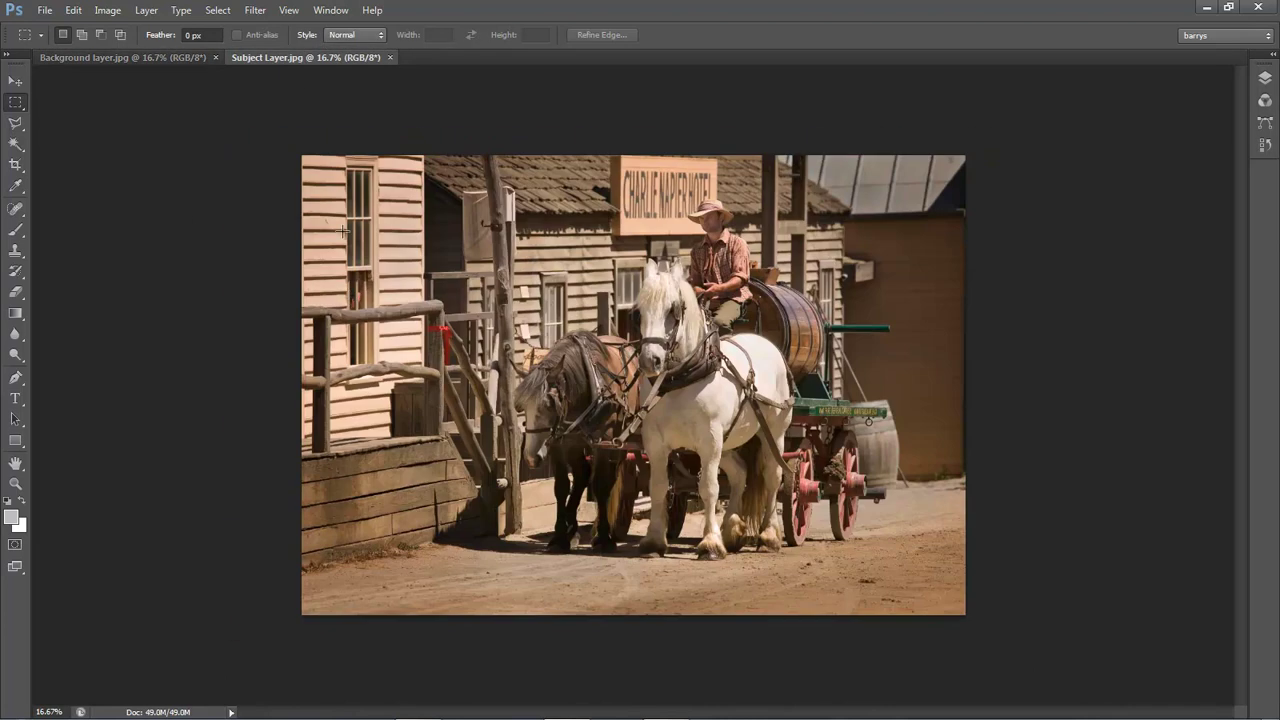
left_click_drag(334, 57, 675, 163)
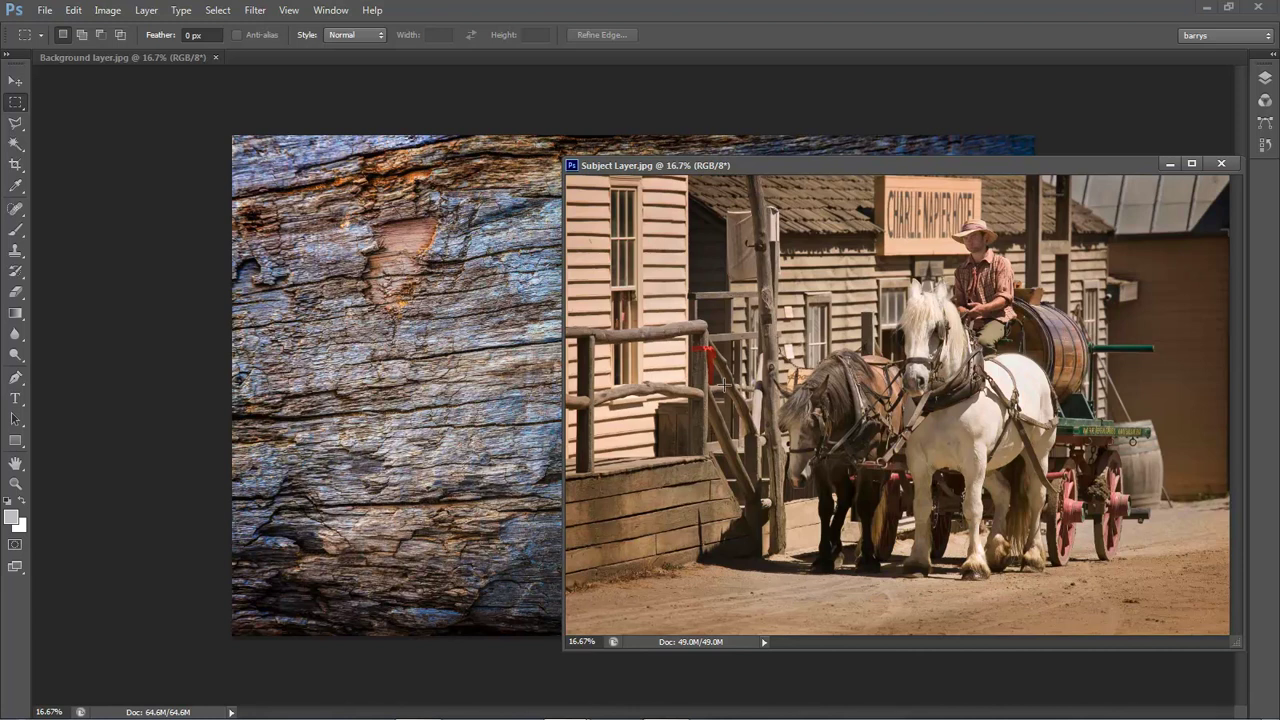
Move the horse-and-cart photo onto Background layer.jpg as Layer 1, then close Subject Layer.jpg
key("v")
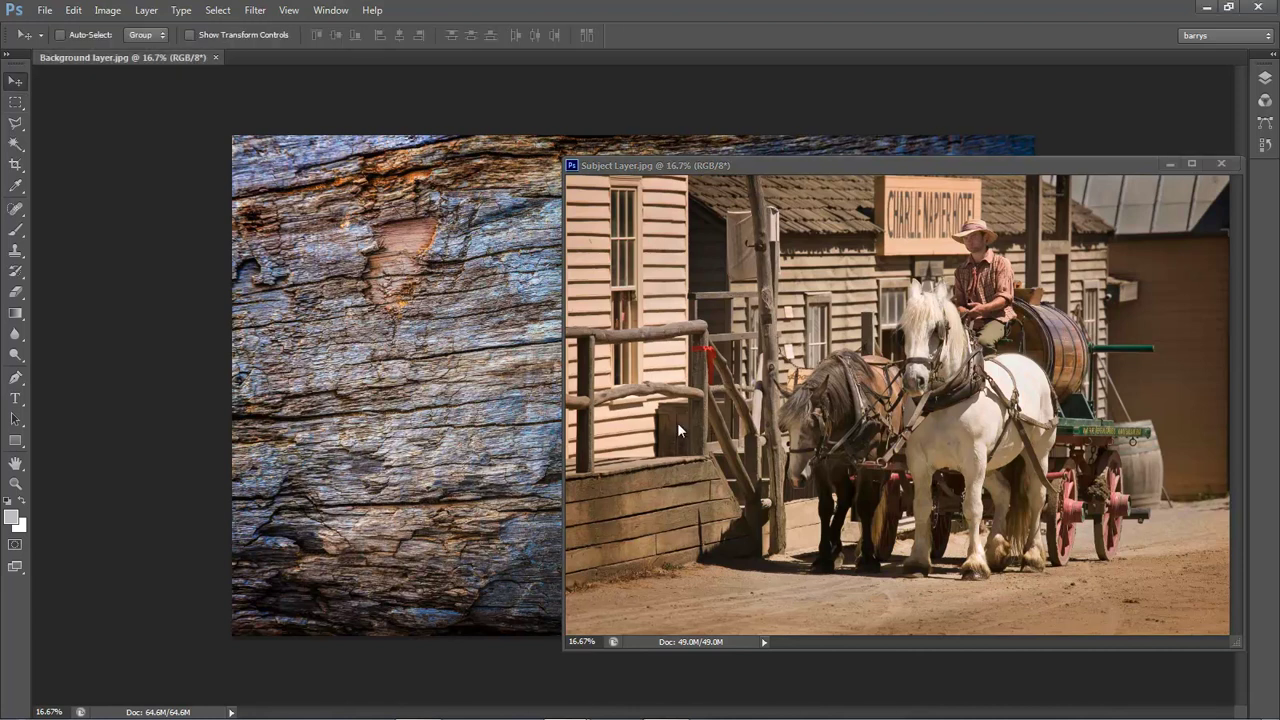
left_click_drag(668, 429, 98, 125)
left_click(888, 318)
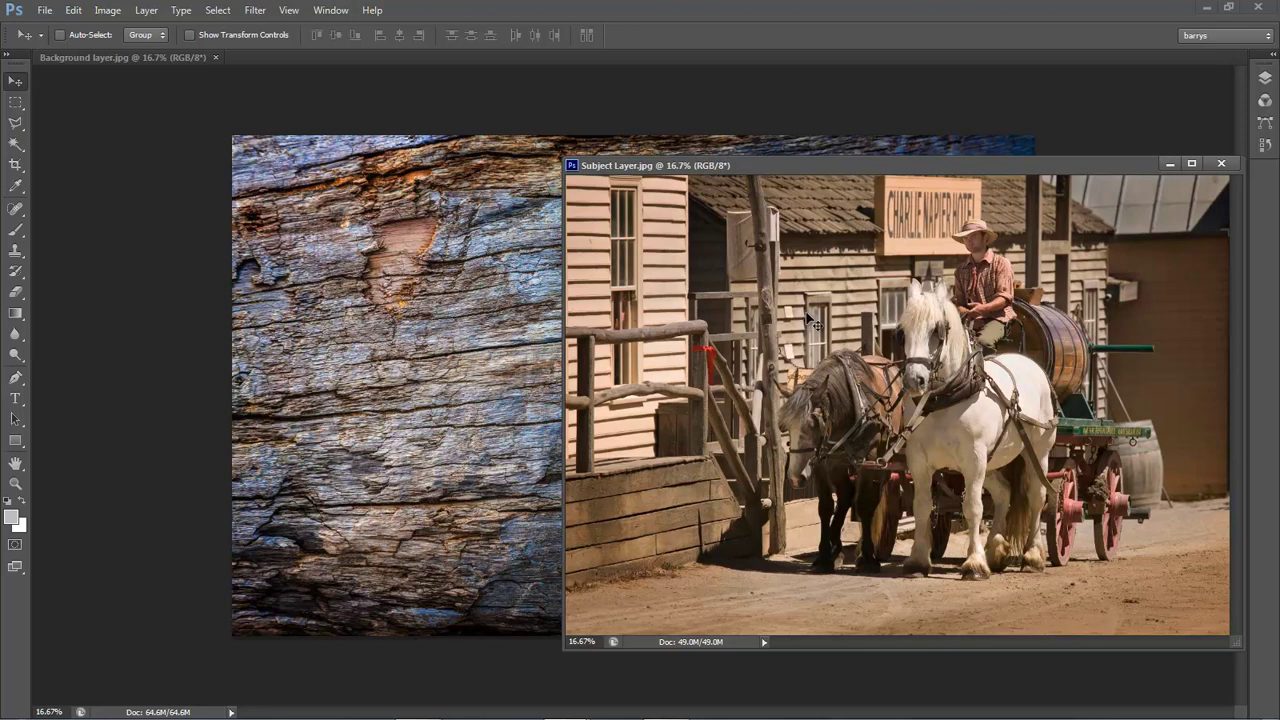
left_click_drag(693, 325, 472, 353)
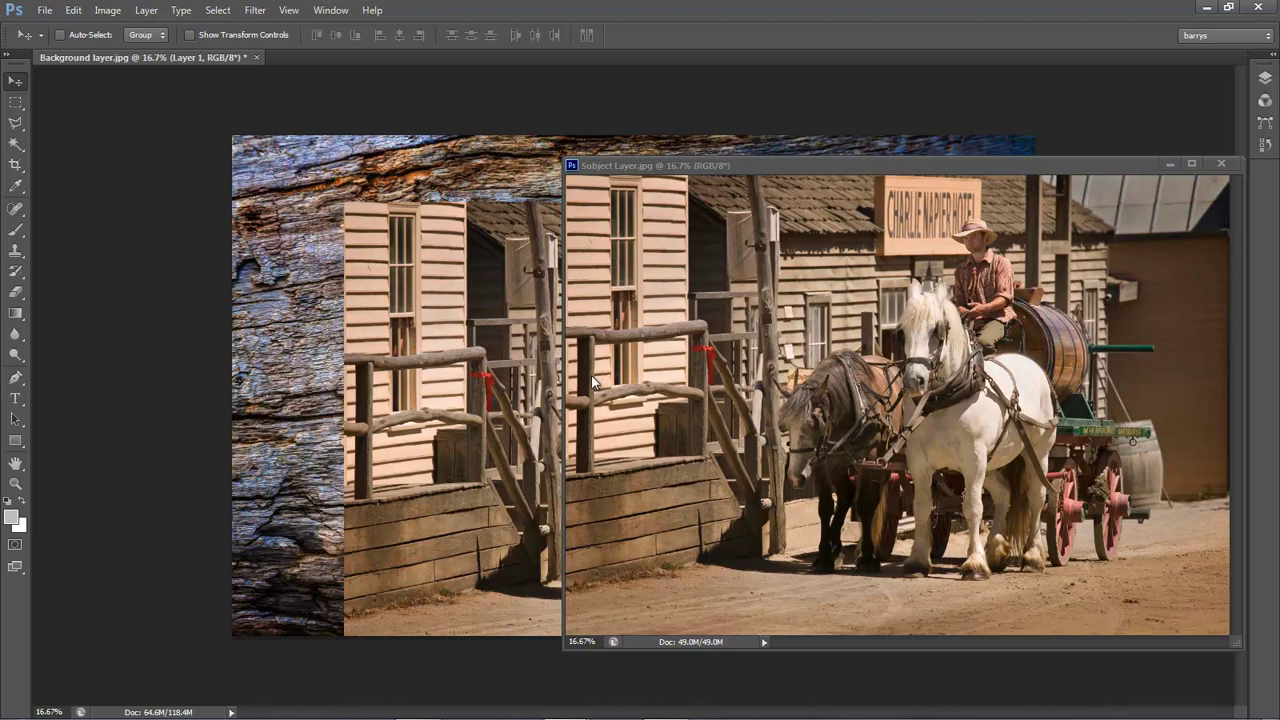
left_click(1221, 163)
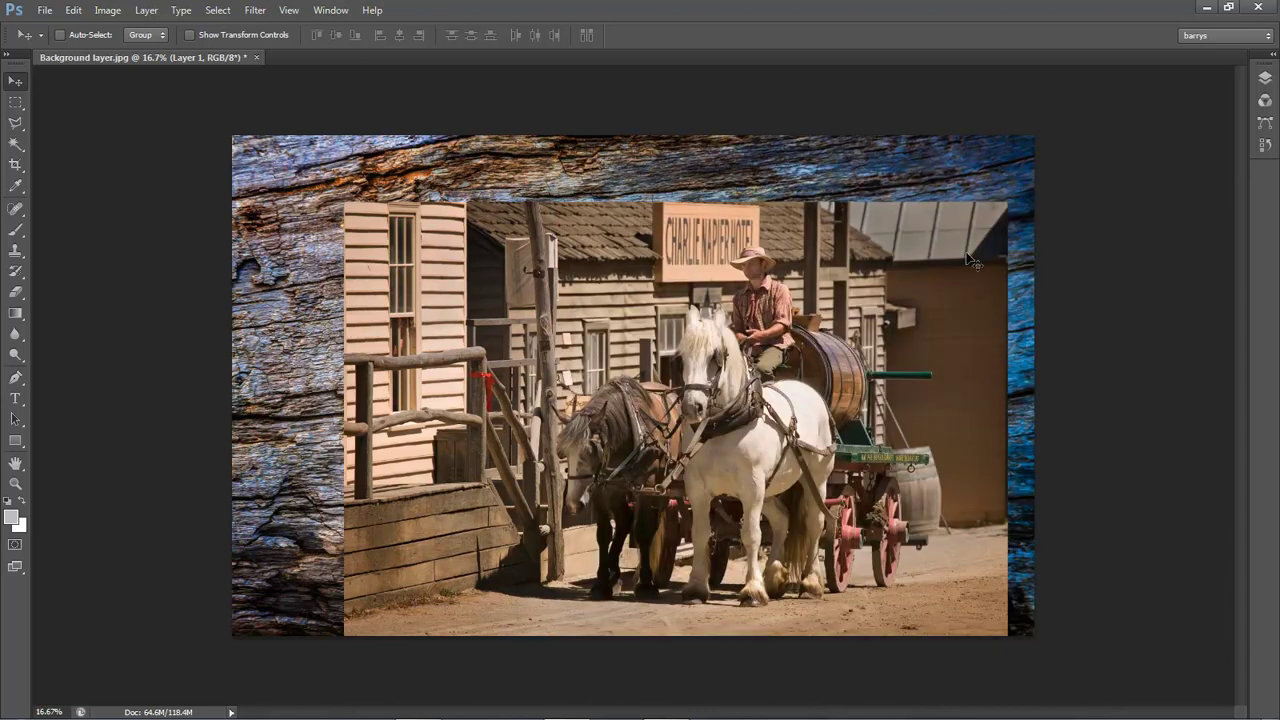
left_click(1266, 78)
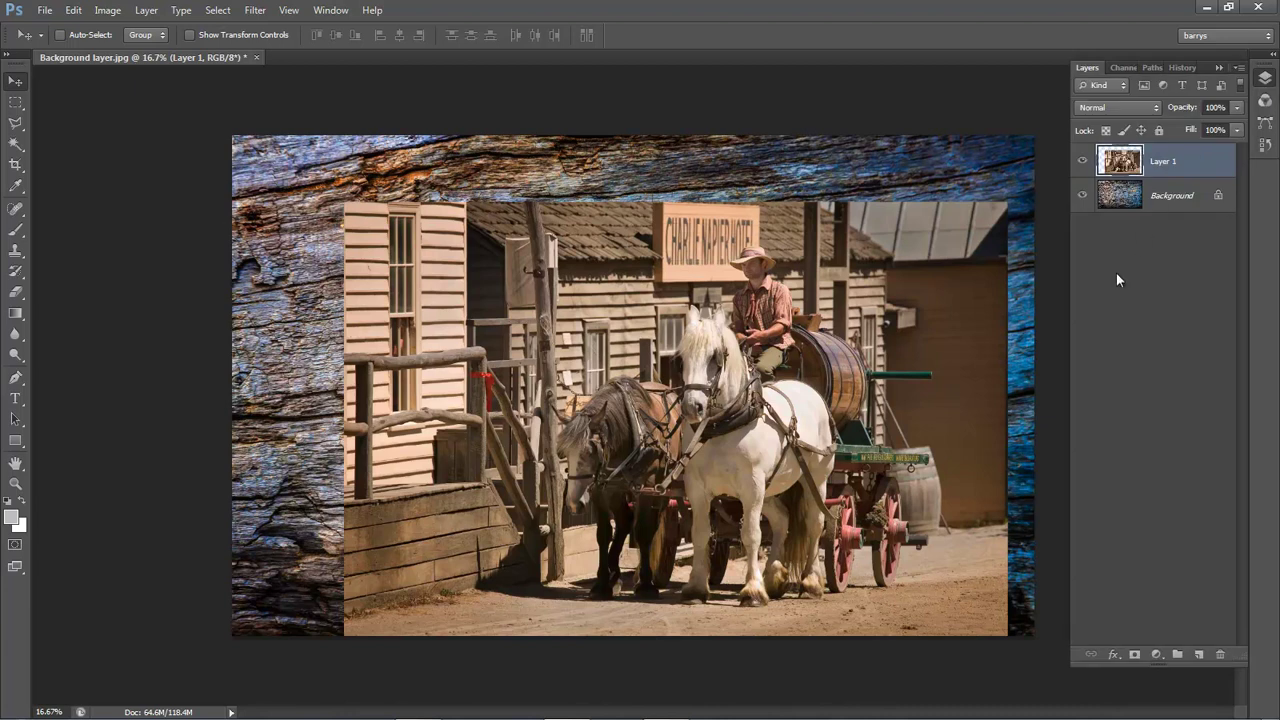
left_click(1082, 195)
left_click(1082, 160)
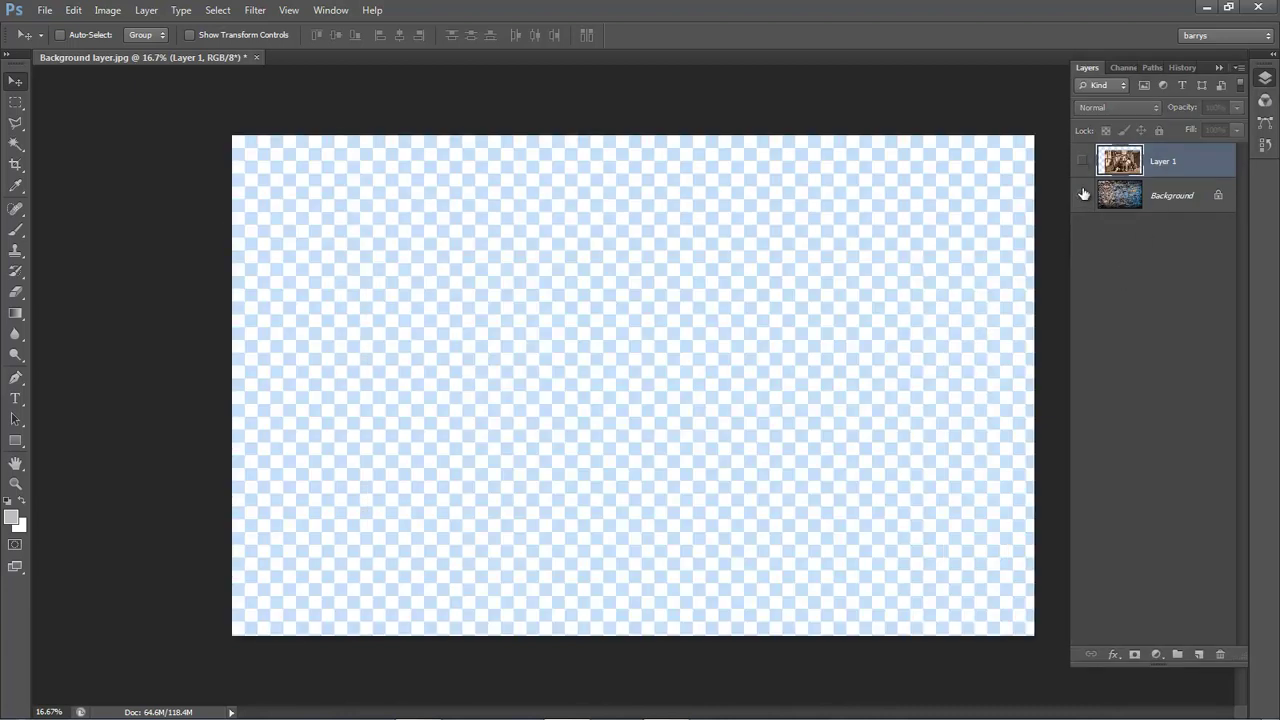
left_click(1082, 195)
left_click(1082, 160)
key("F7")
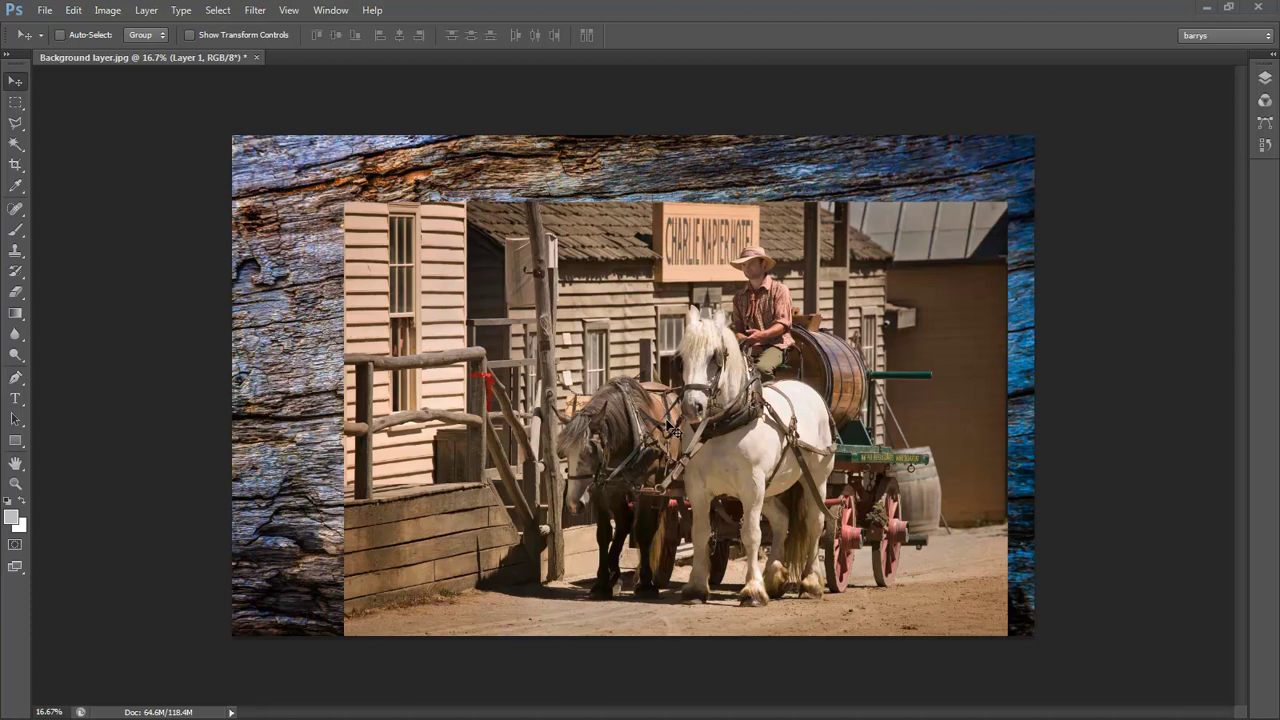
Nudge Layer 1 up and left within the wood border, then toggle its visibility to compare
left_click_drag(675, 405, 666, 373)
left_click_drag(665, 370, 667, 373)
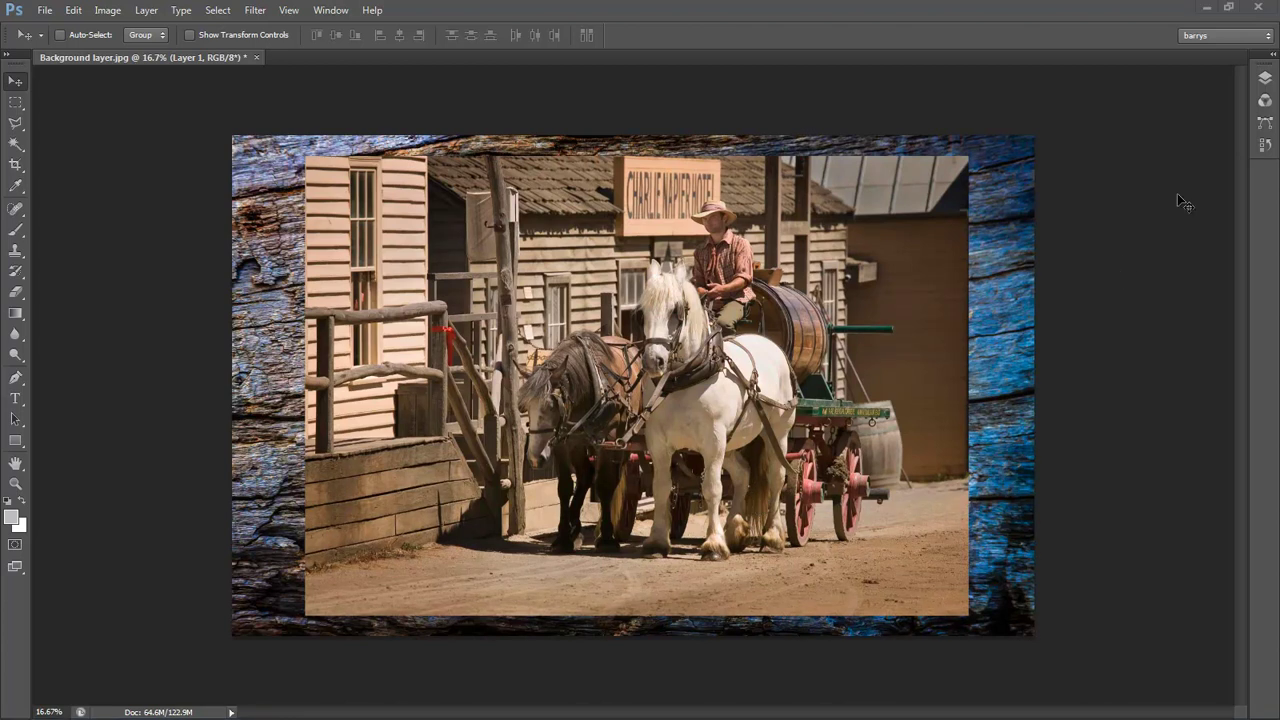
left_click(1266, 77)
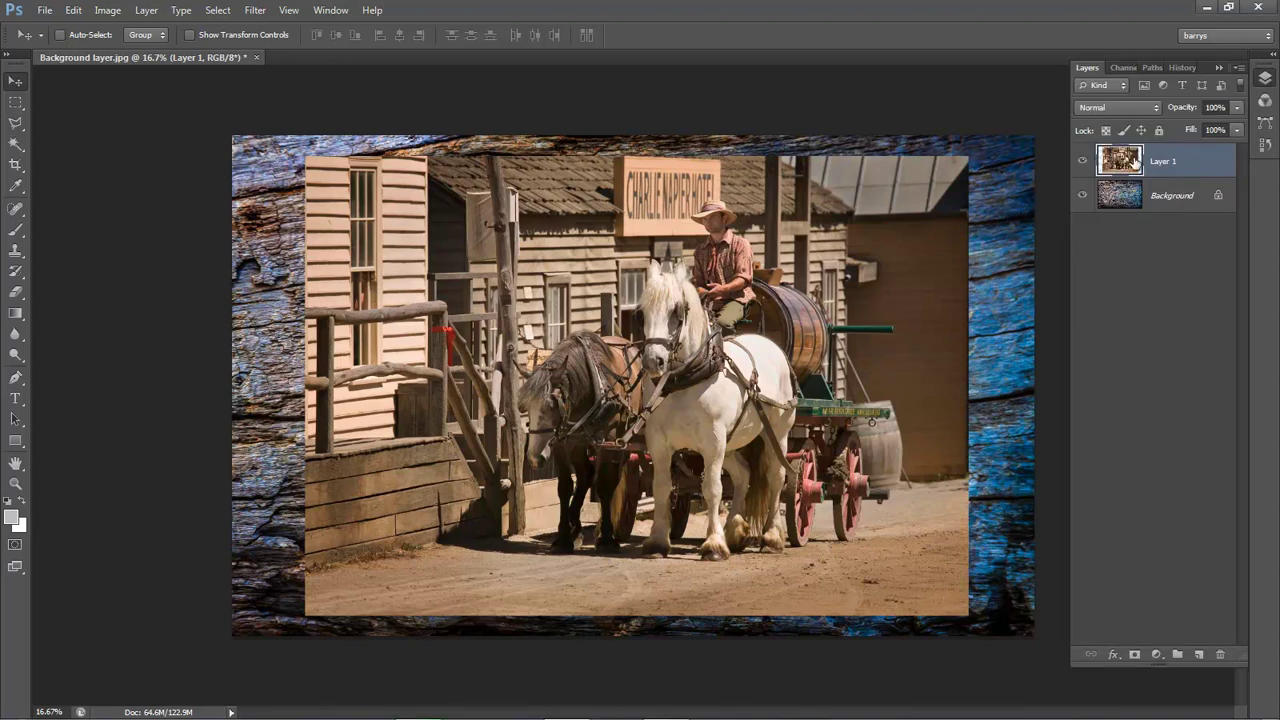
left_click(1083, 162)
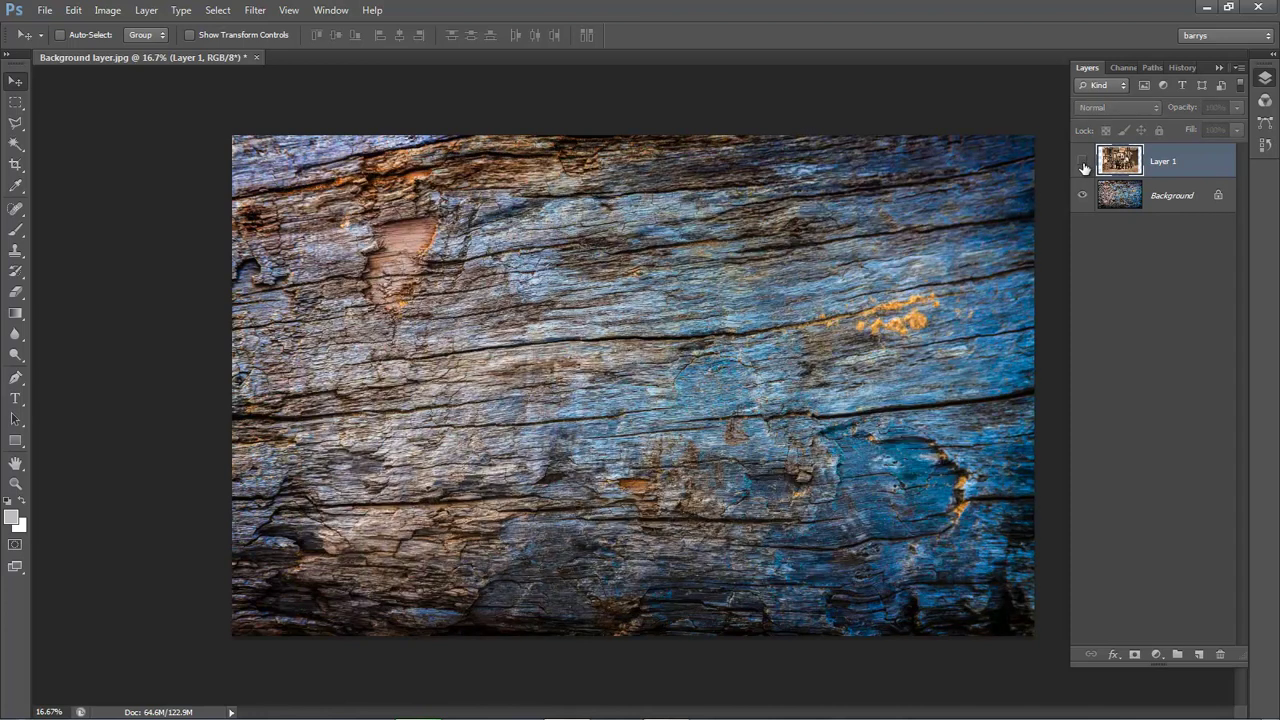
left_click(1082, 164)
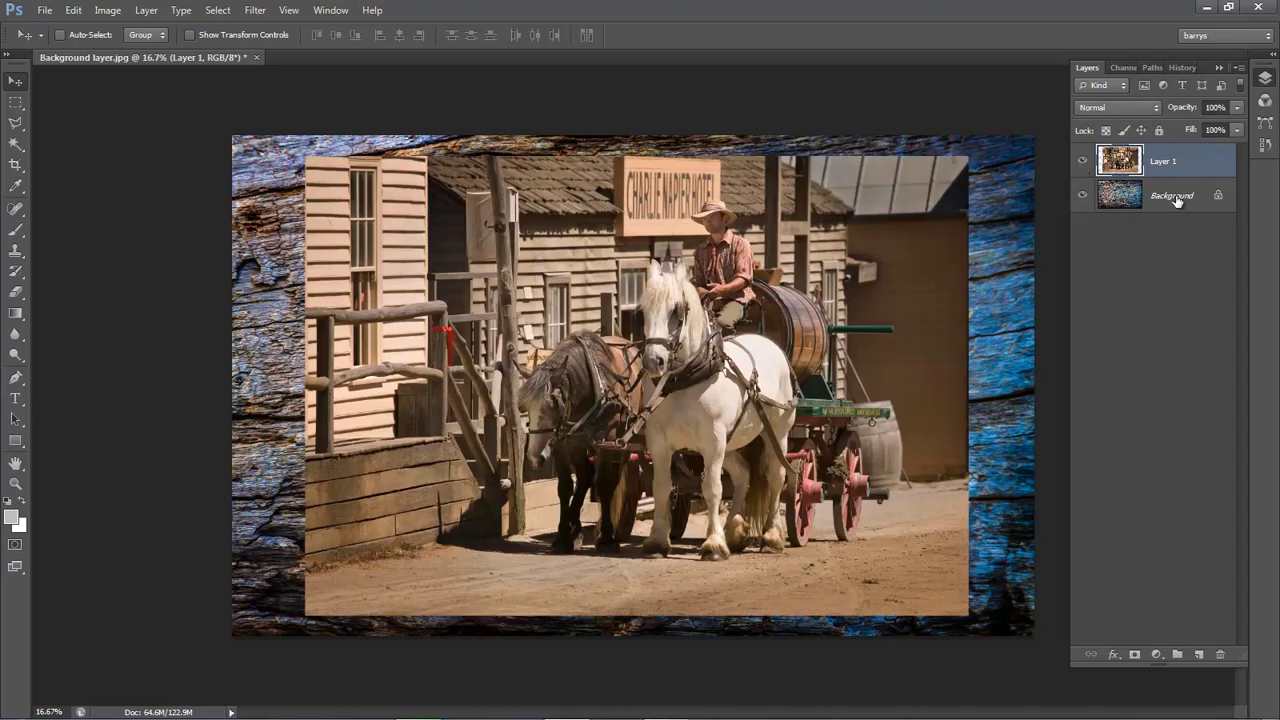
left_click(1157, 107)
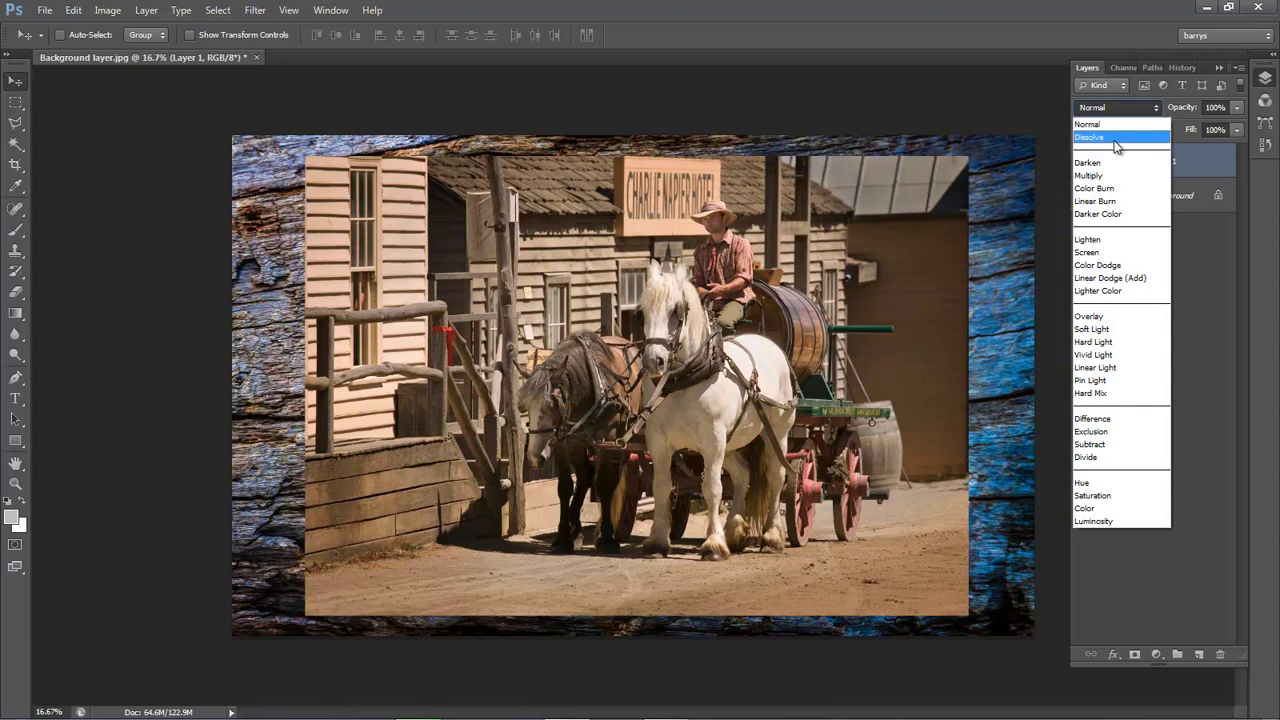
Try Dissolve on Layer 1, then switch its blend mode to Darken
left_click(1110, 139)
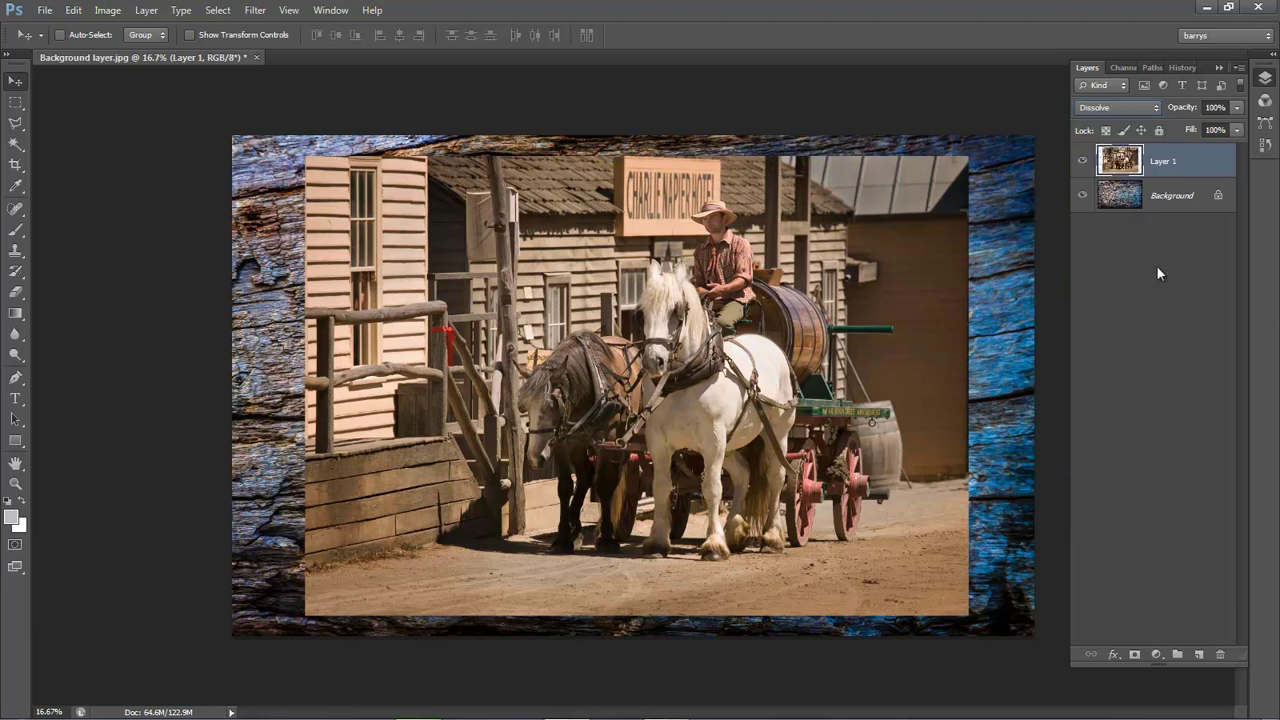
left_click(1151, 109)
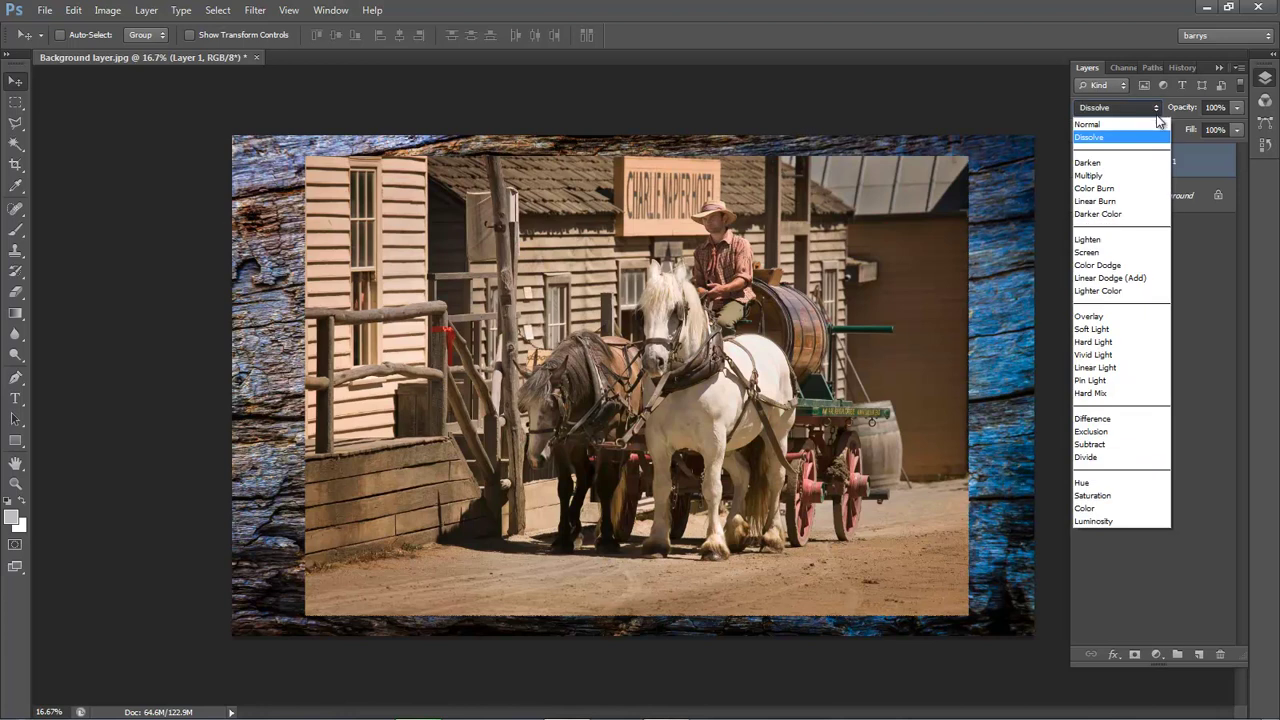
left_click(1143, 163)
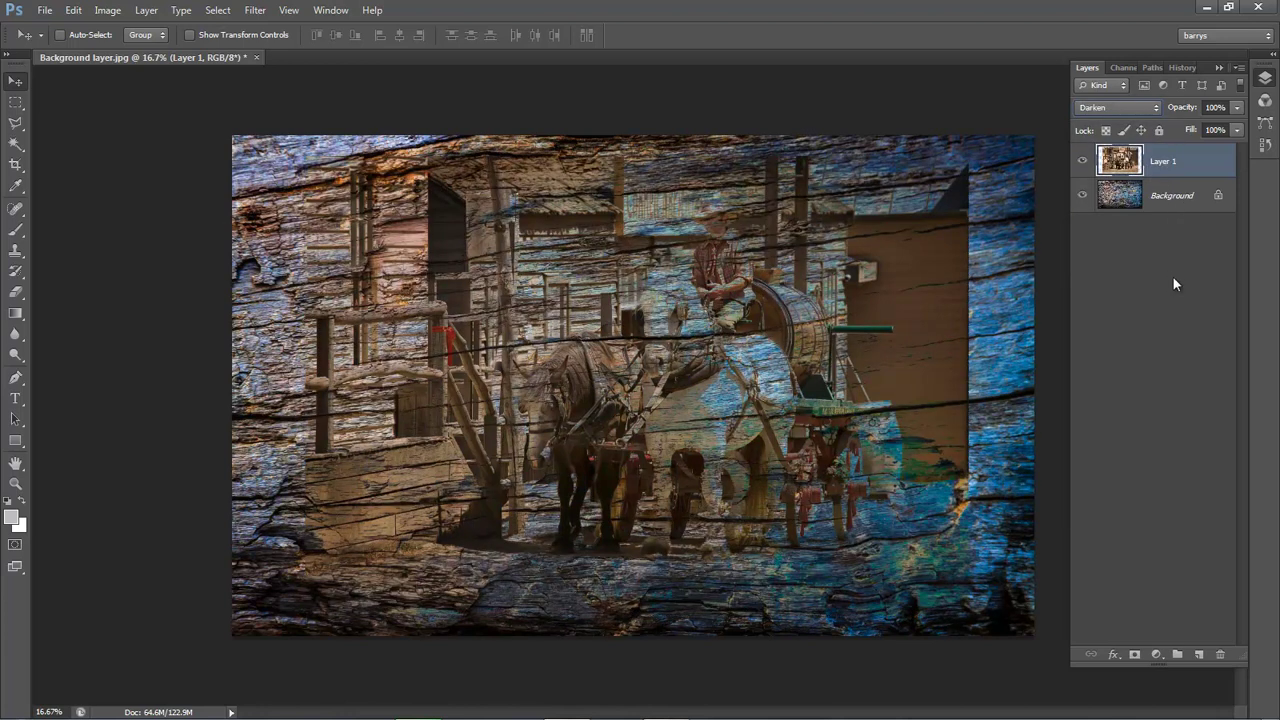
left_click(1155, 109)
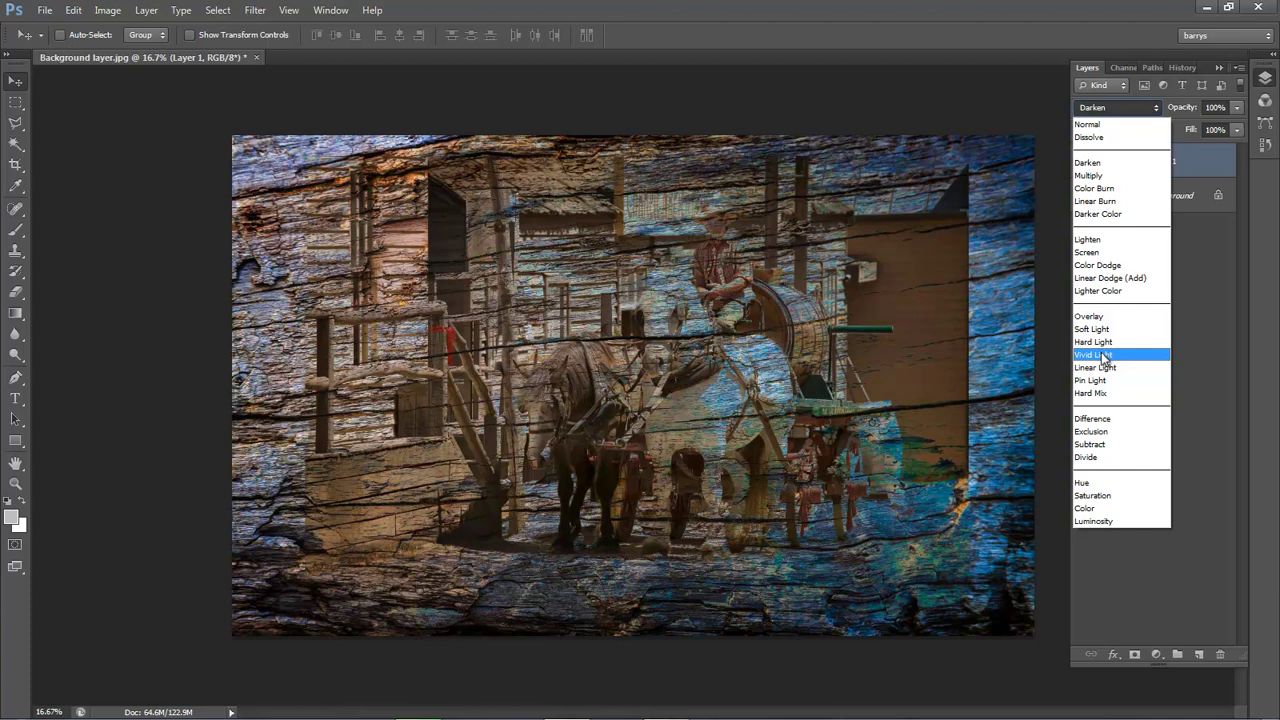
Cycle Layer 1's blend mode through Darken, Multiply, Overlay, Soft Light and Hard Light
left_click(1097, 166)
left_click(1156, 110)
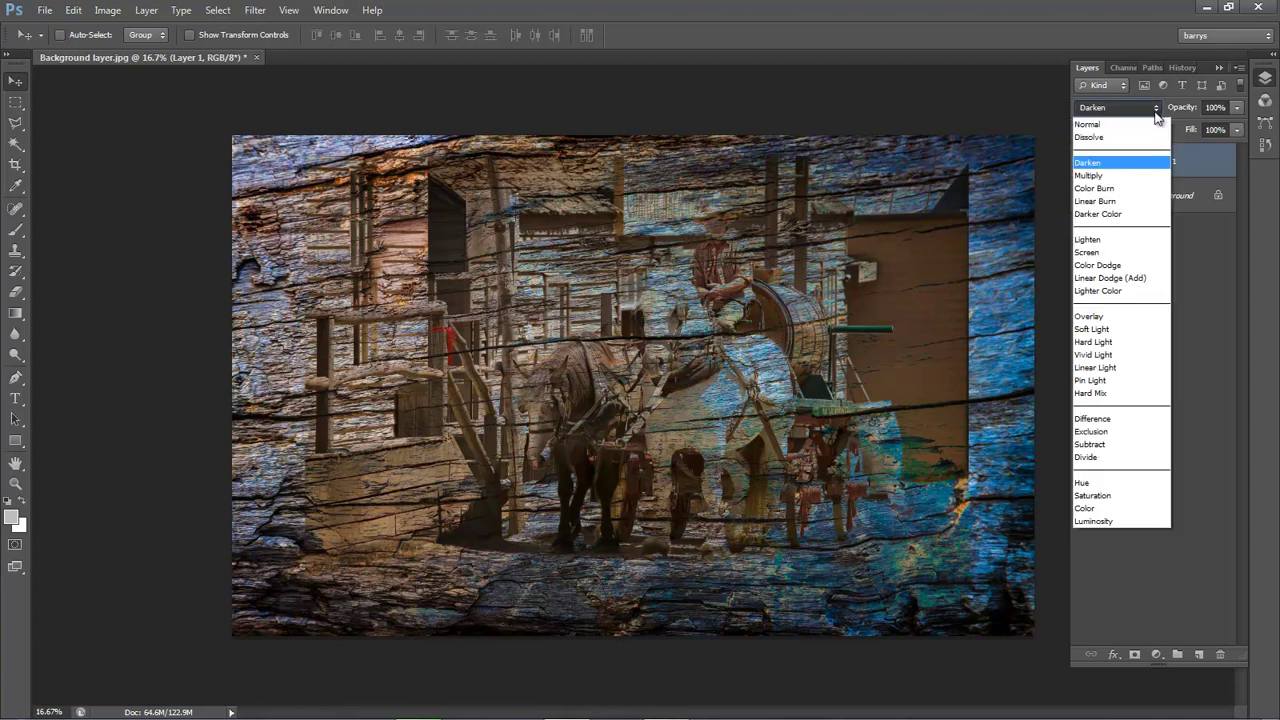
left_click(1116, 172)
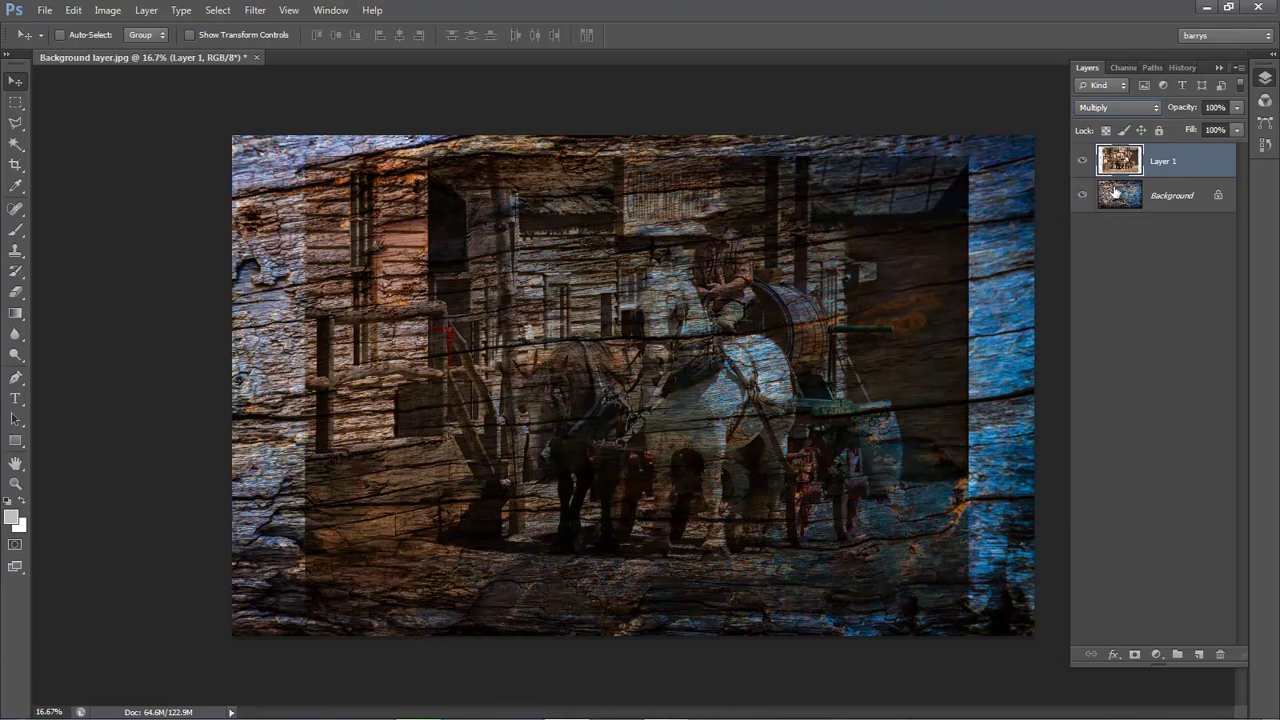
left_click(1157, 110)
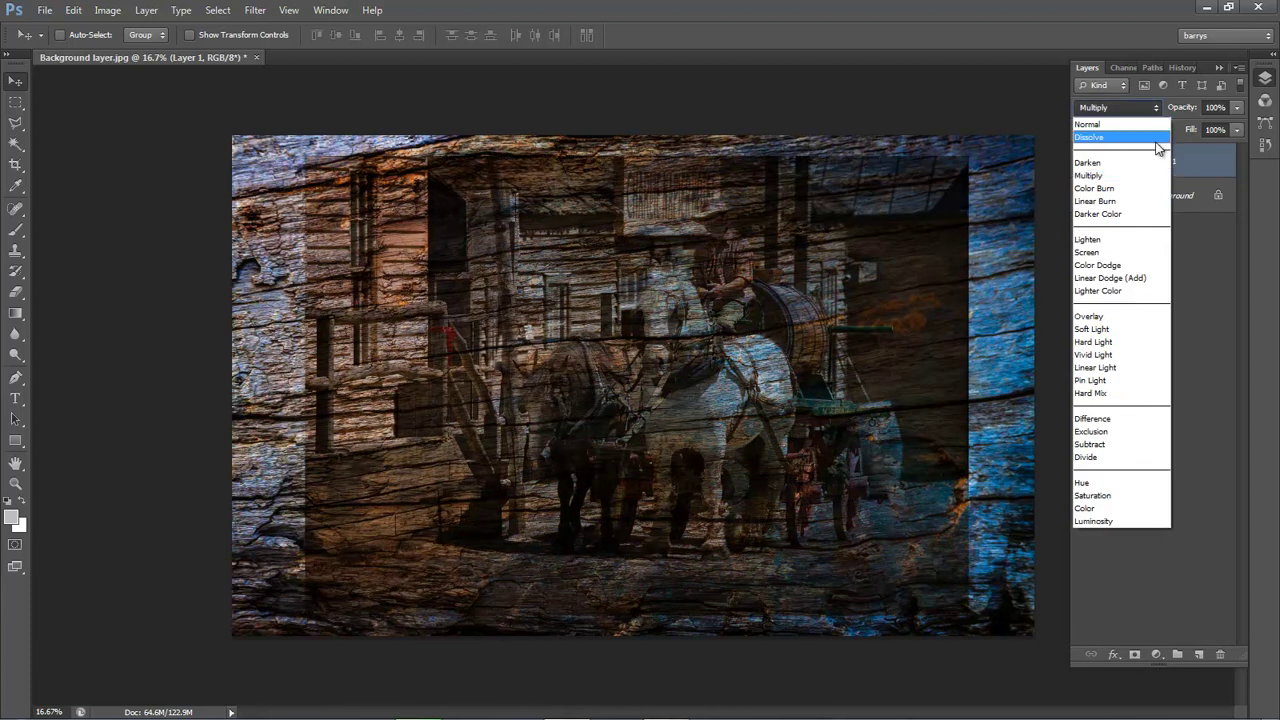
left_click(1129, 316)
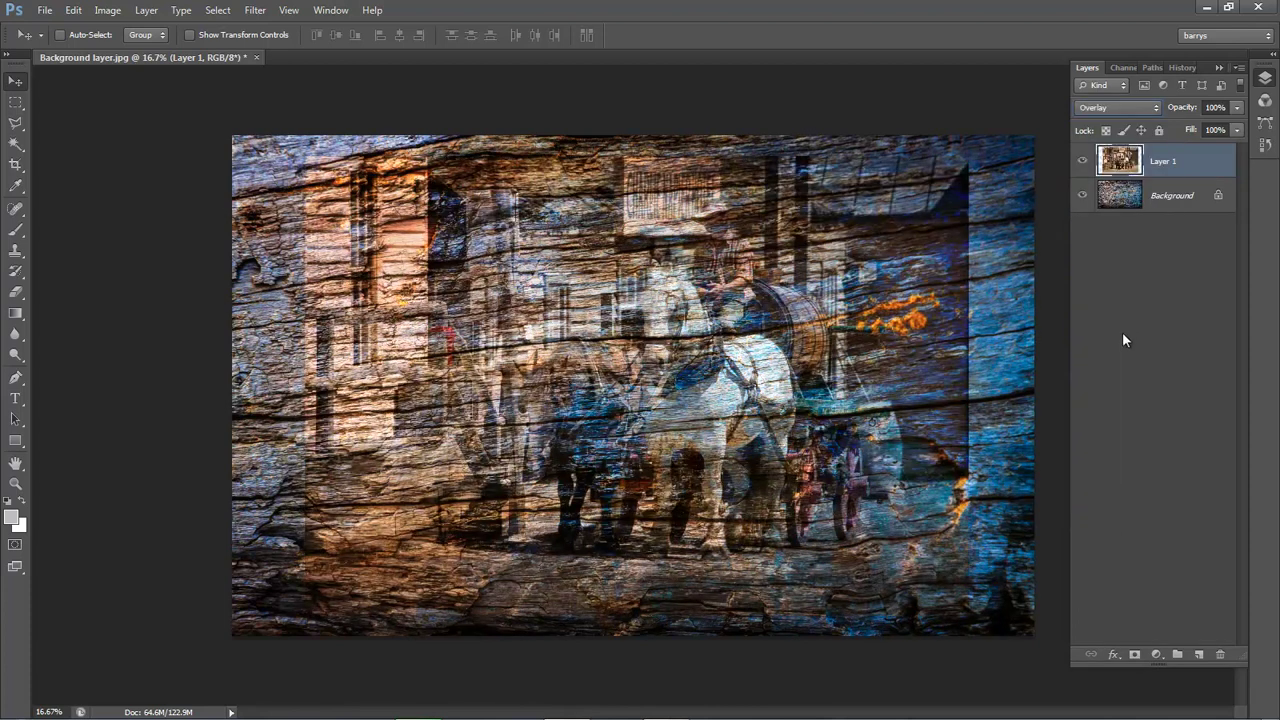
left_click(1156, 107)
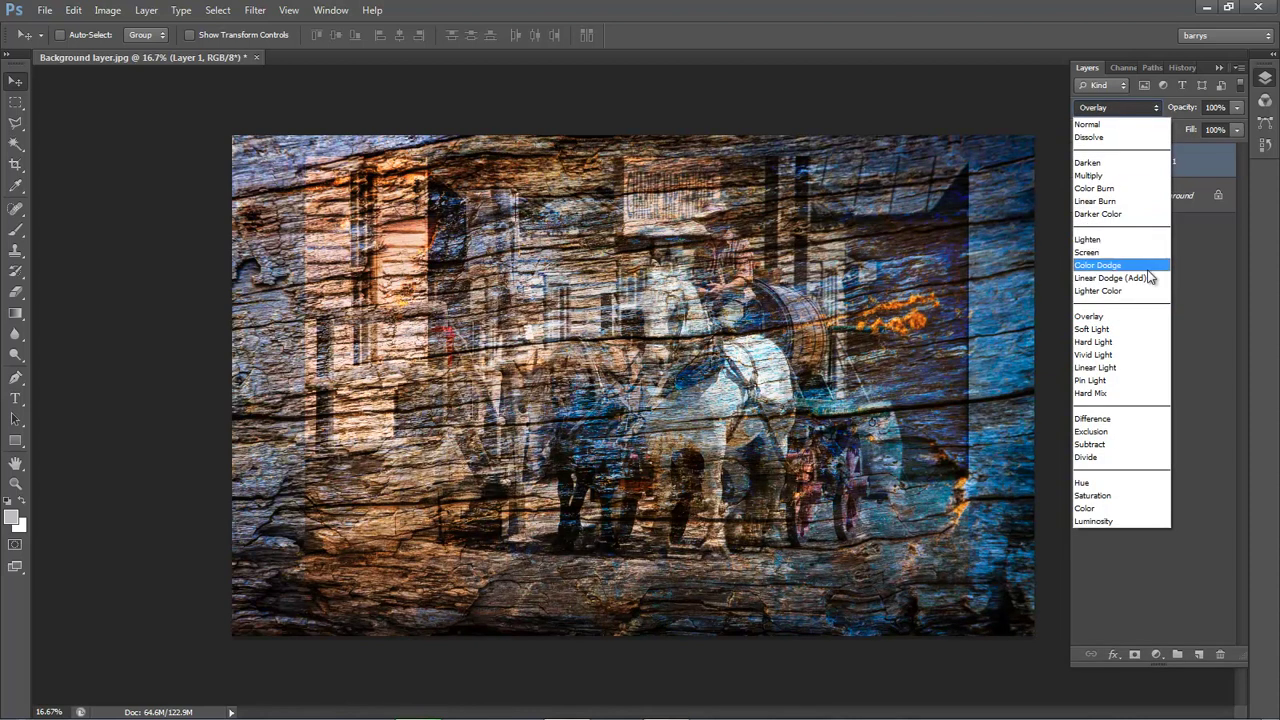
left_click(1127, 331)
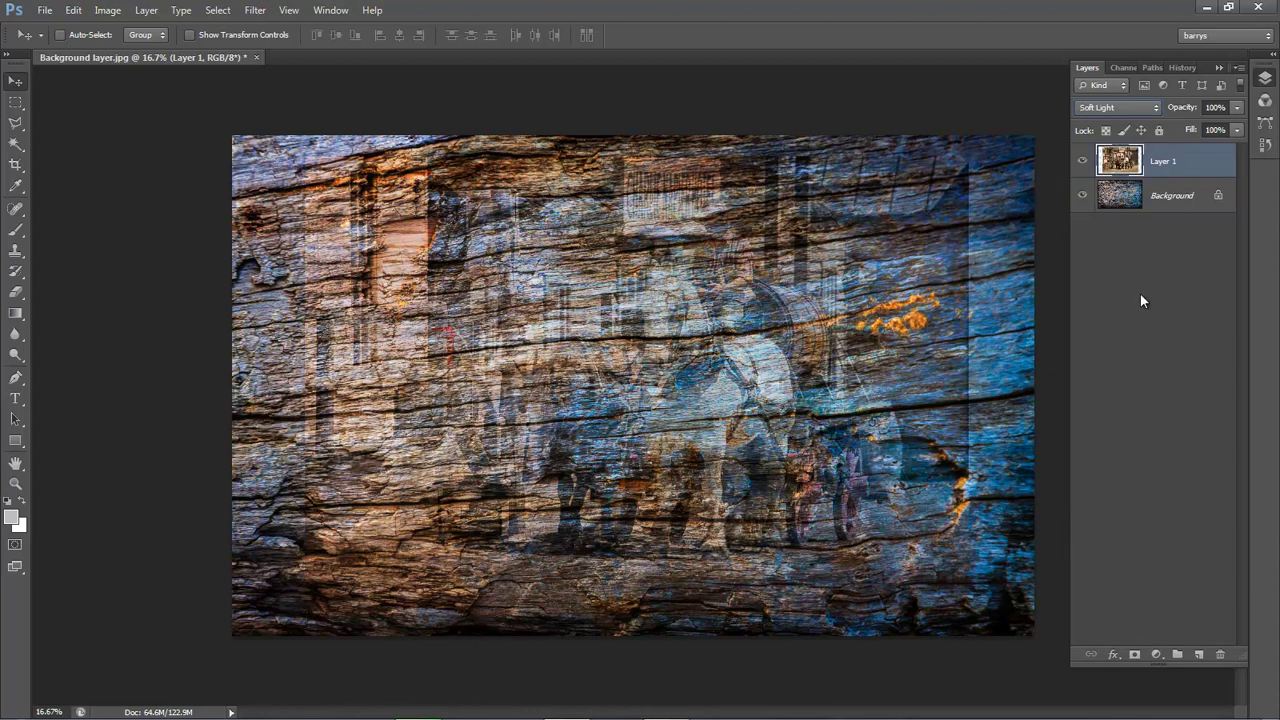
left_click(1157, 110)
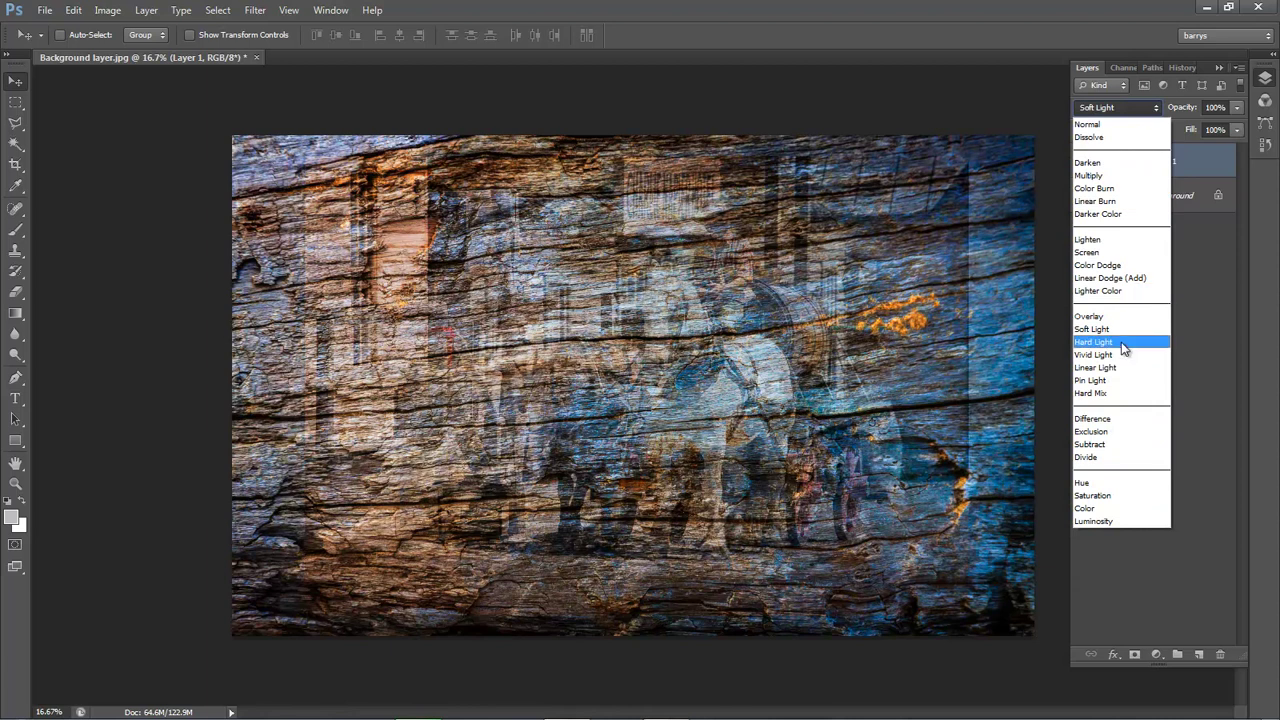
left_click(1121, 343)
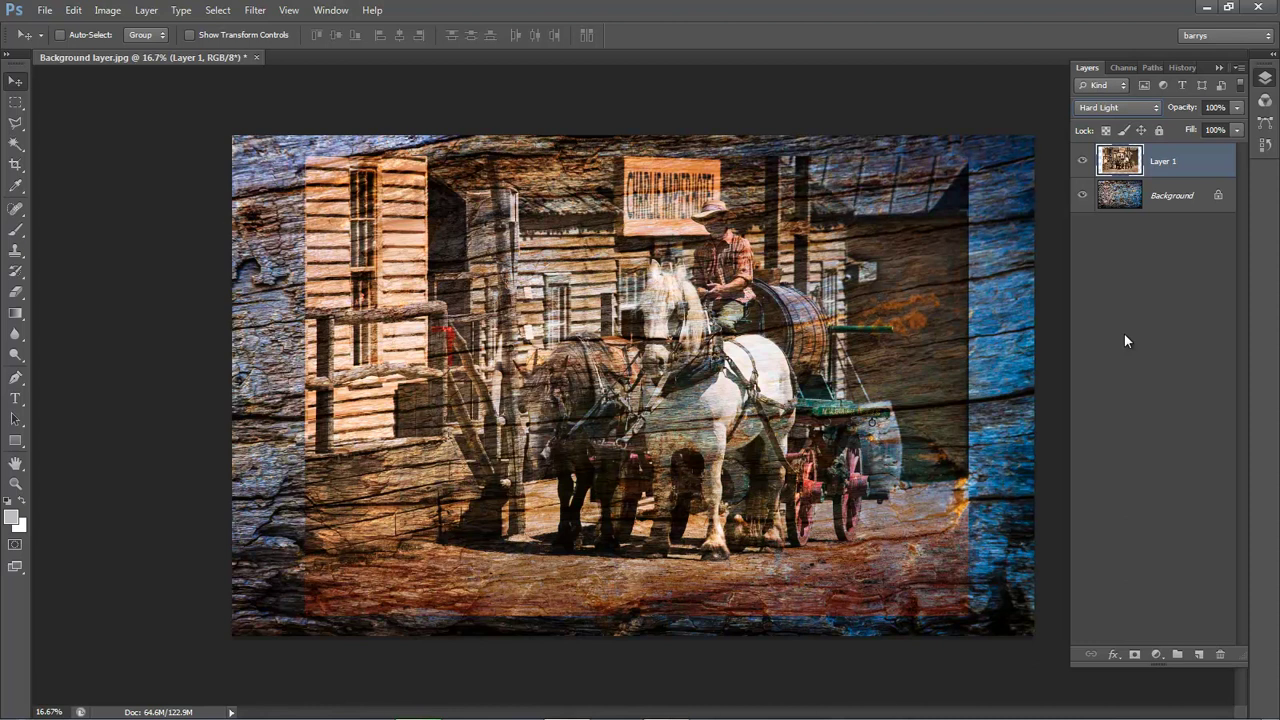
View the full canvas without panels, then retry Darken and settle on Multiply for Layer 1
key("F7")
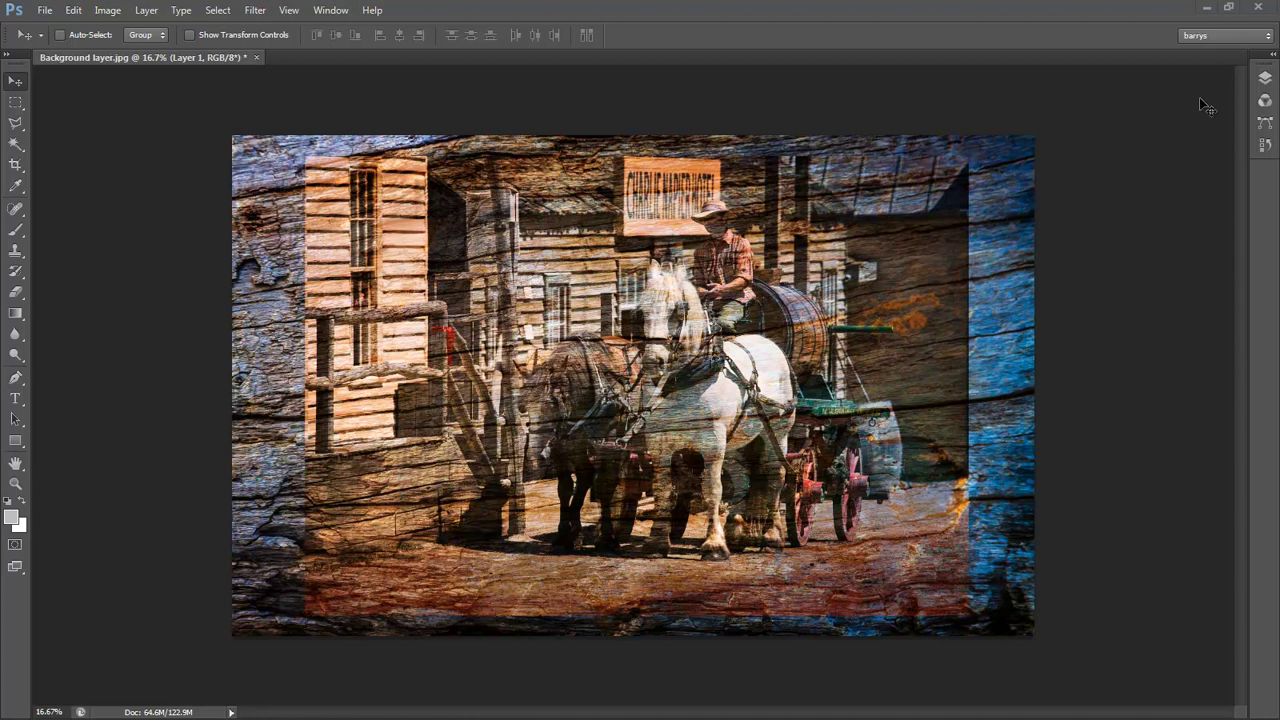
left_click(1265, 79)
left_click(1117, 107)
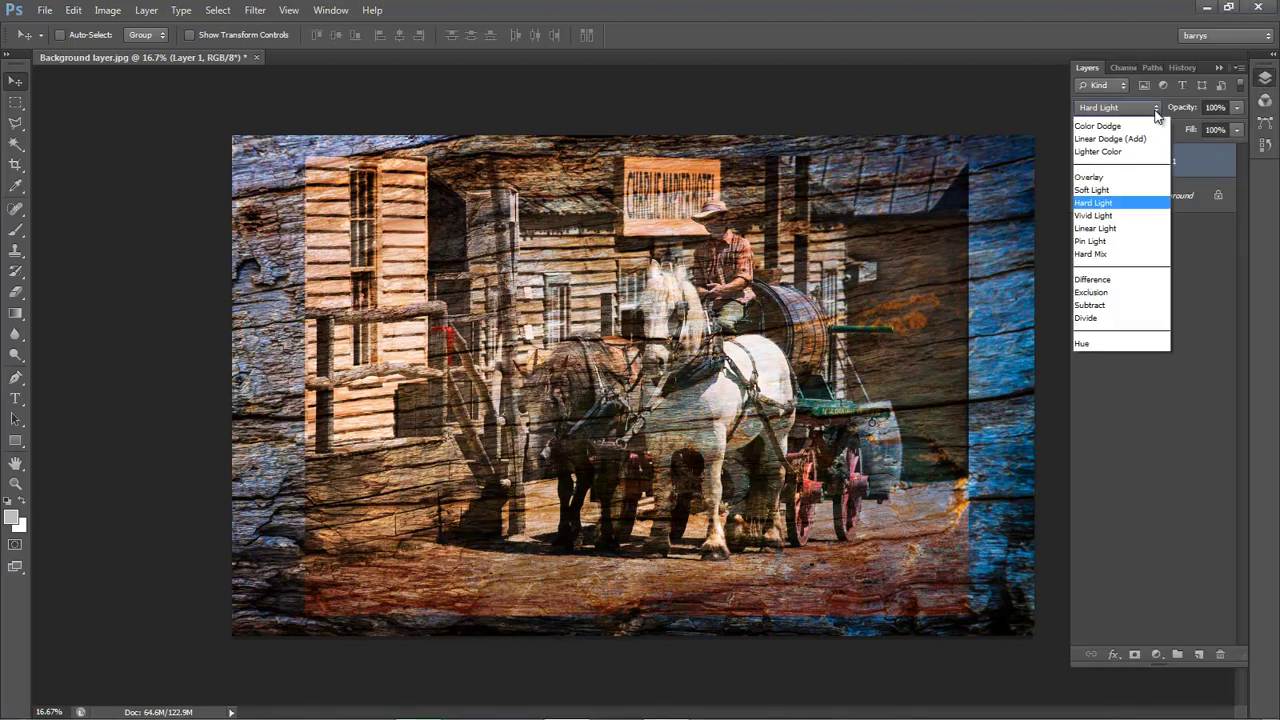
left_click(1124, 168)
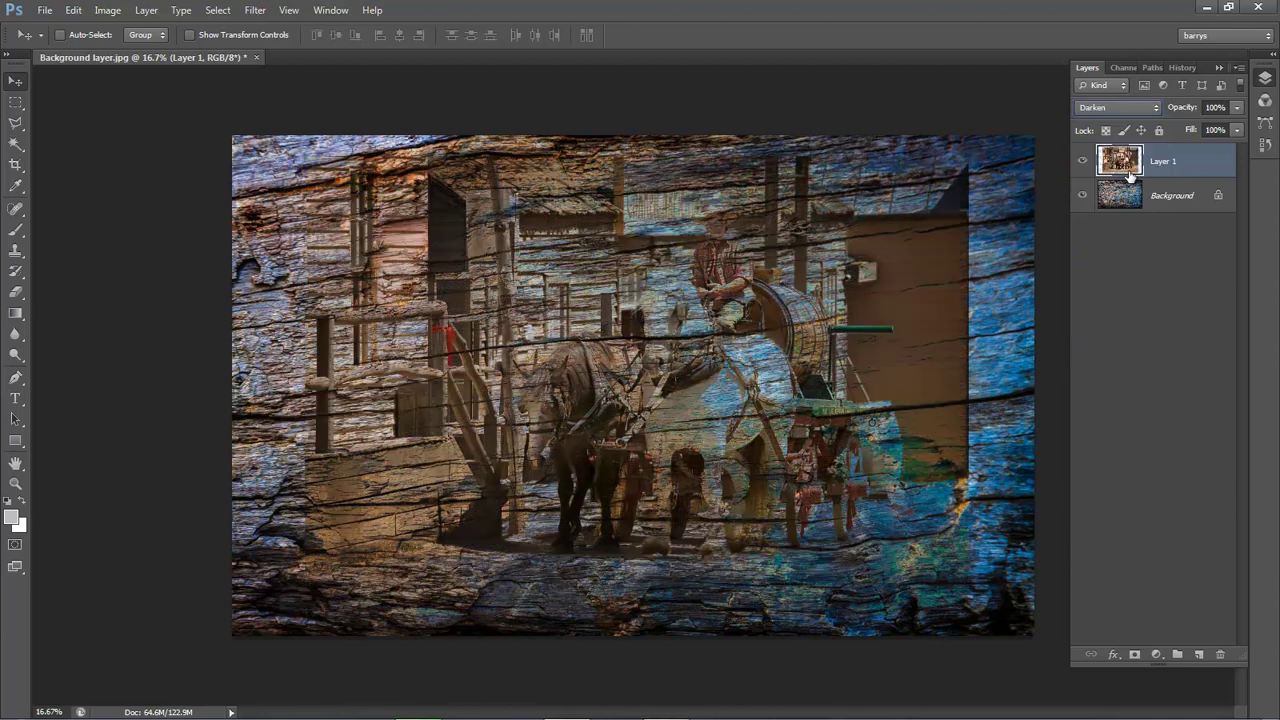
left_click(1156, 111)
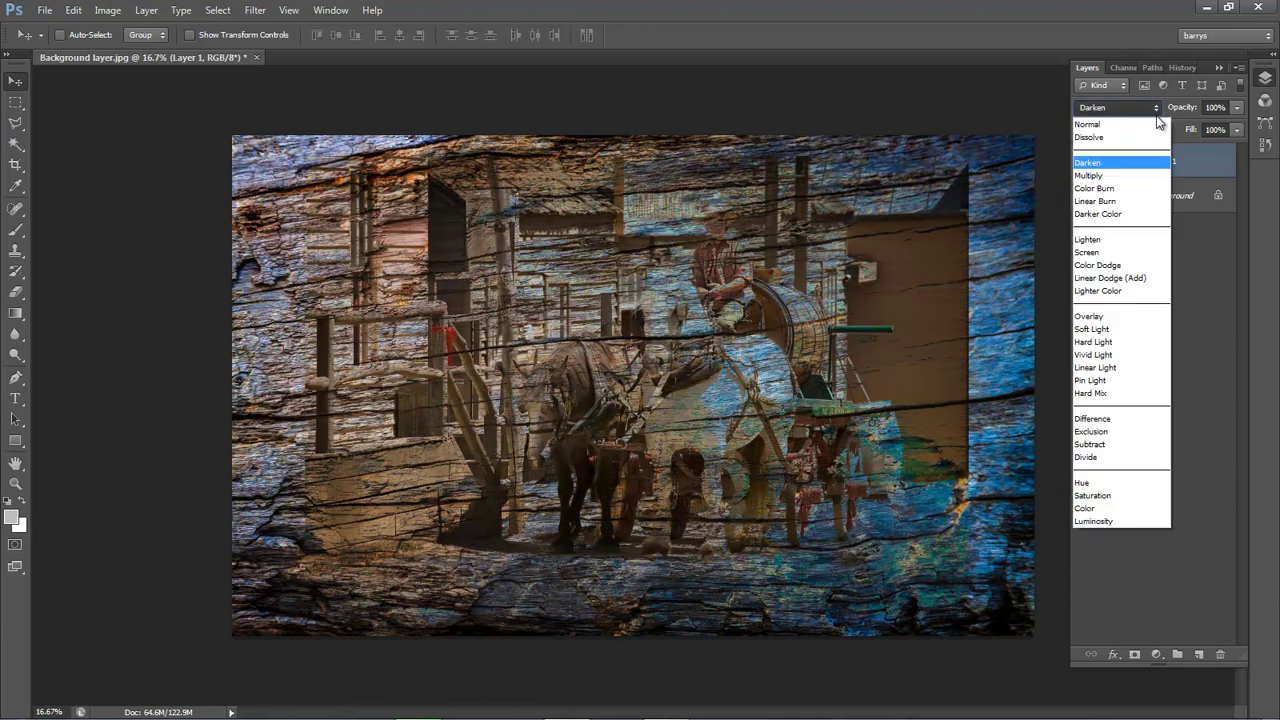
left_click(1143, 178)
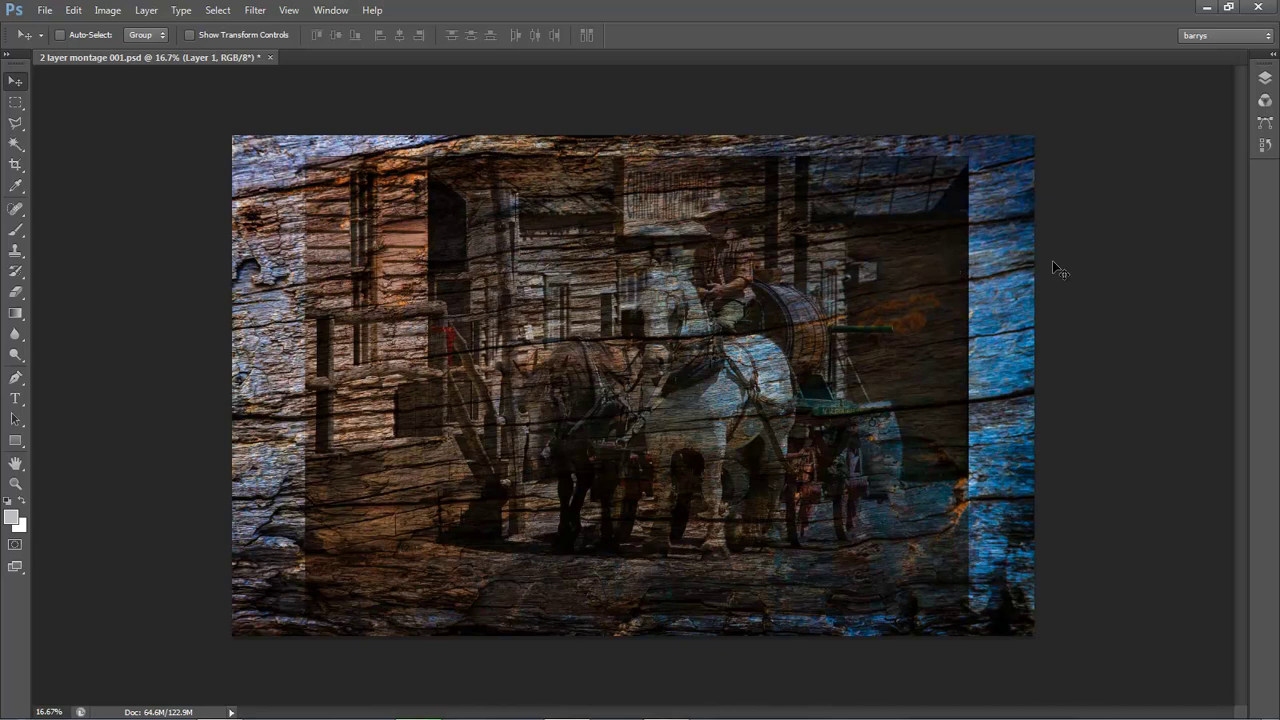
Toggle Layer 1 off and on to compare, then convert it to a Smart Object
left_click(1265, 80)
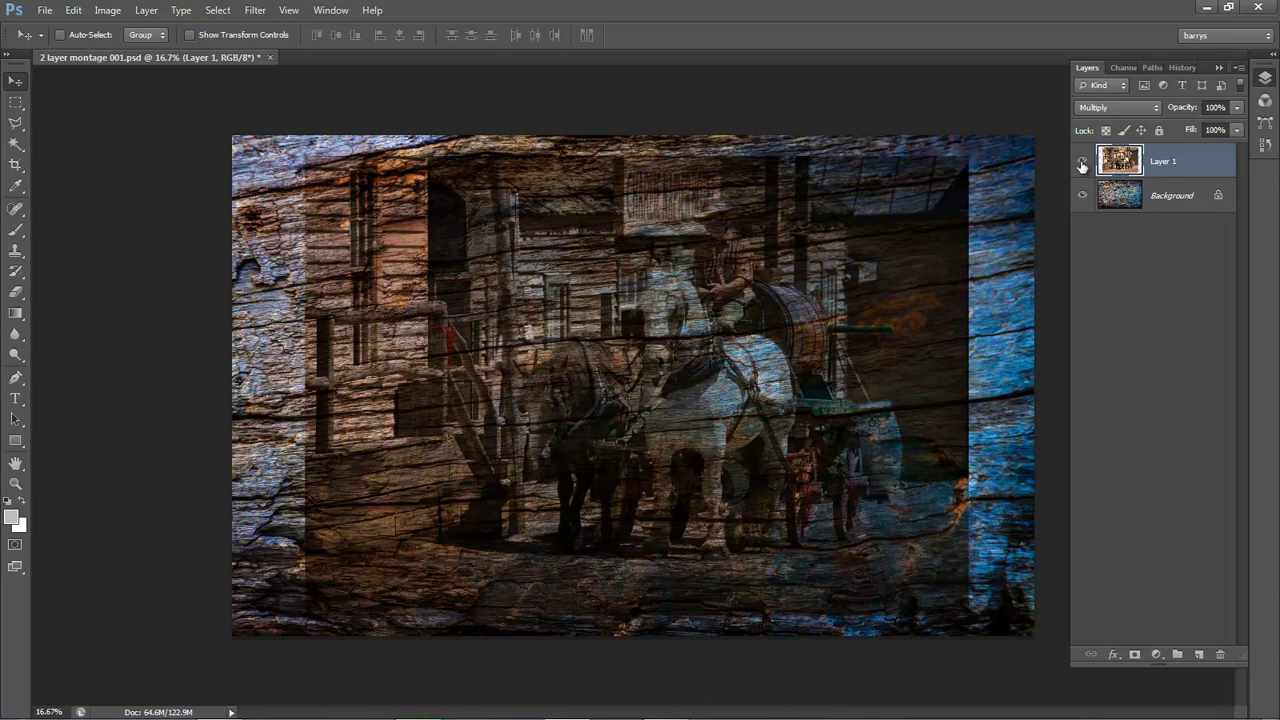
left_click(1082, 161)
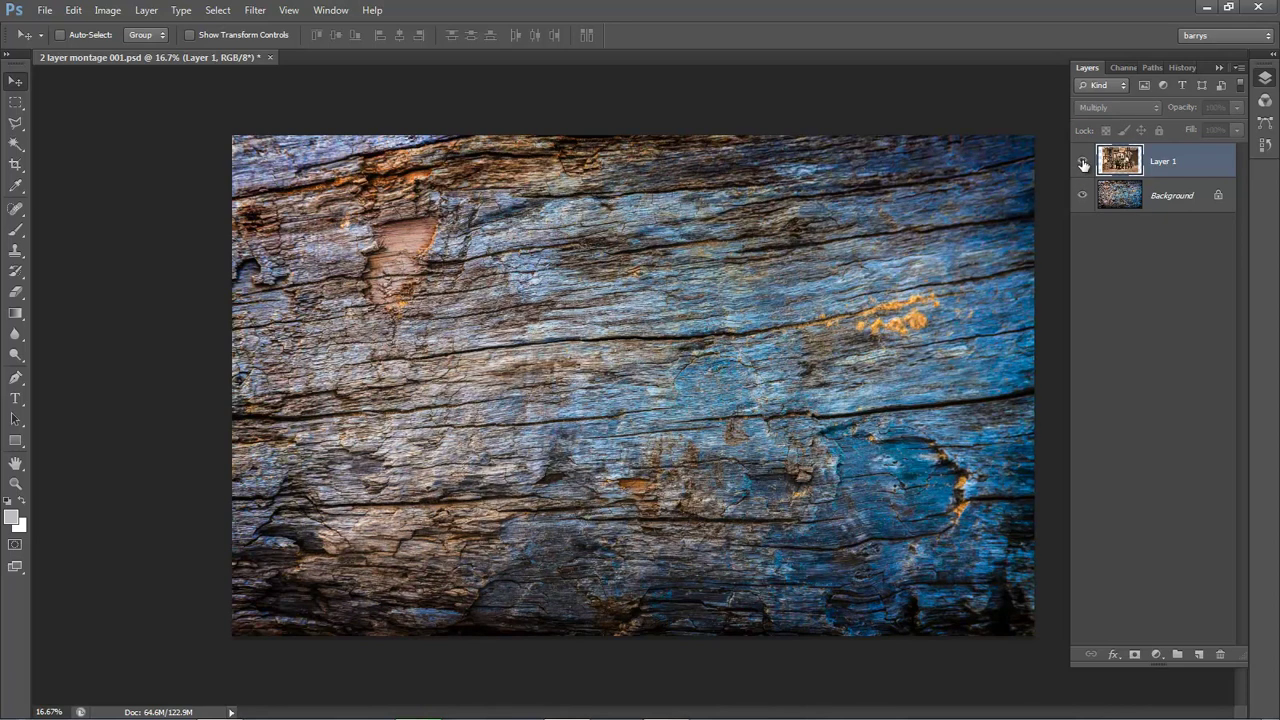
left_click(1082, 162)
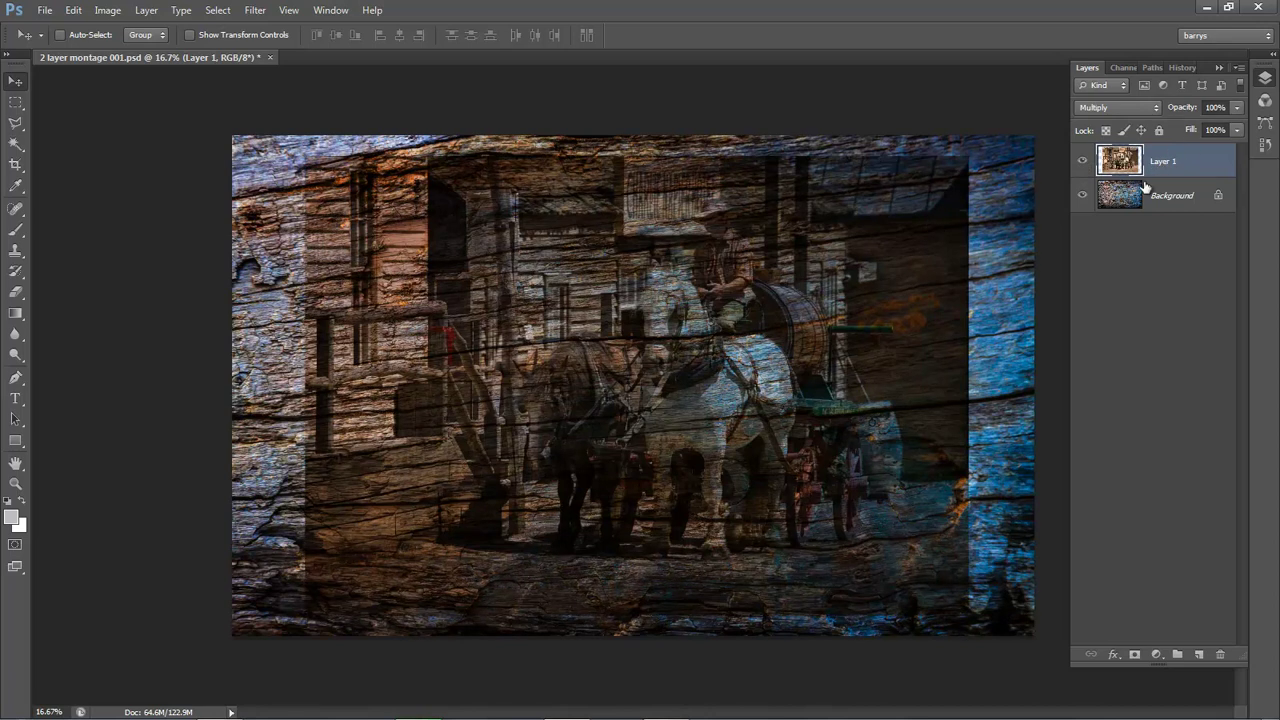
right_click(1207, 162)
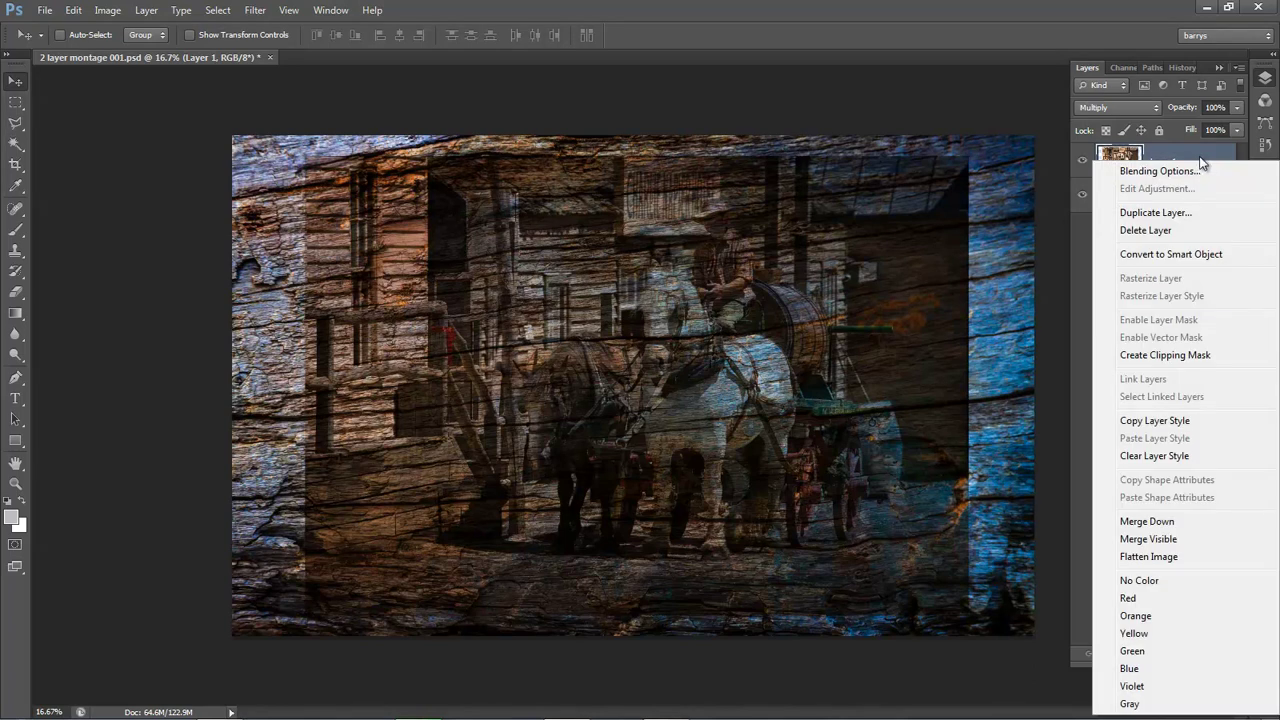
left_click(1180, 255)
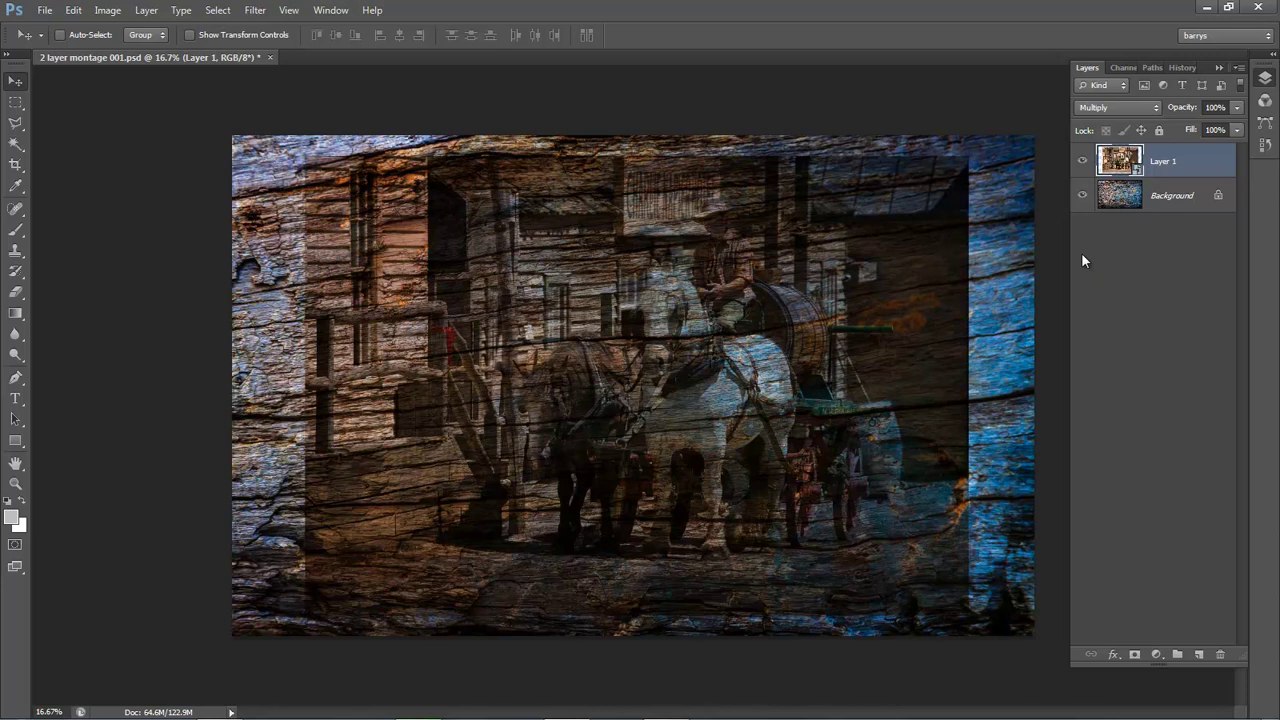
key("ctrl+t")
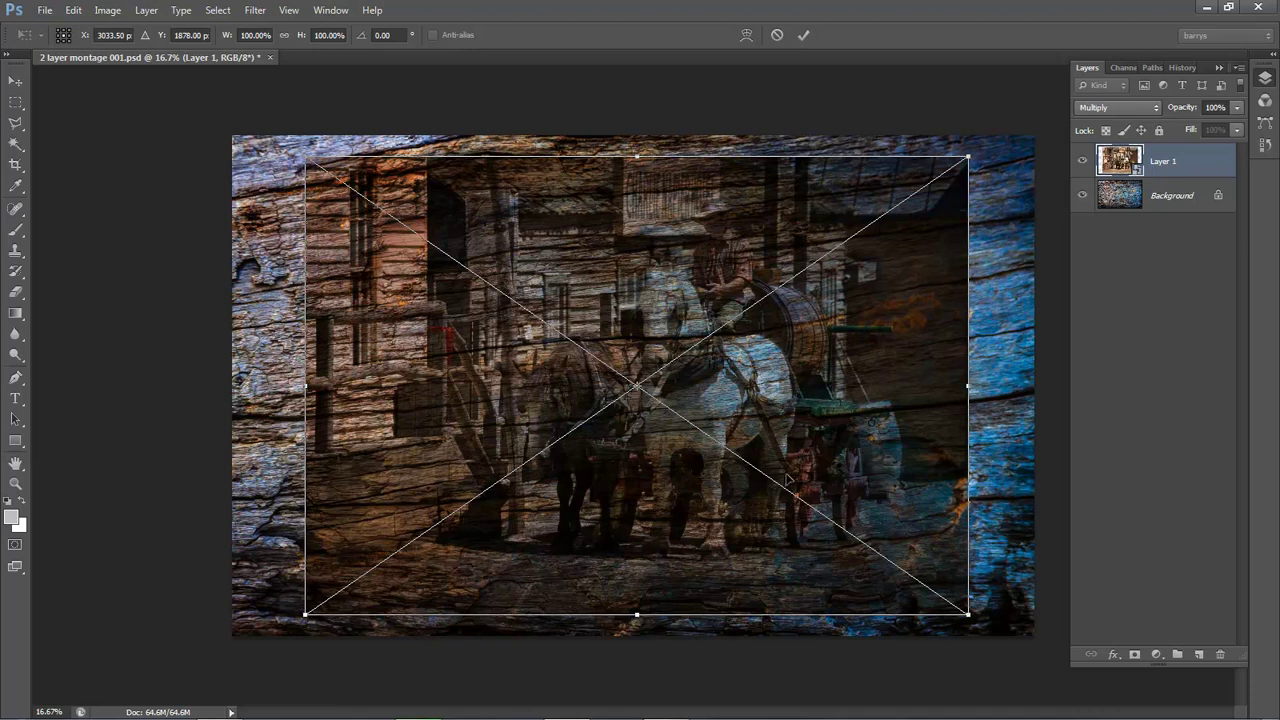
left_click(968, 157)
left_click_drag(968, 157, 508, 476)
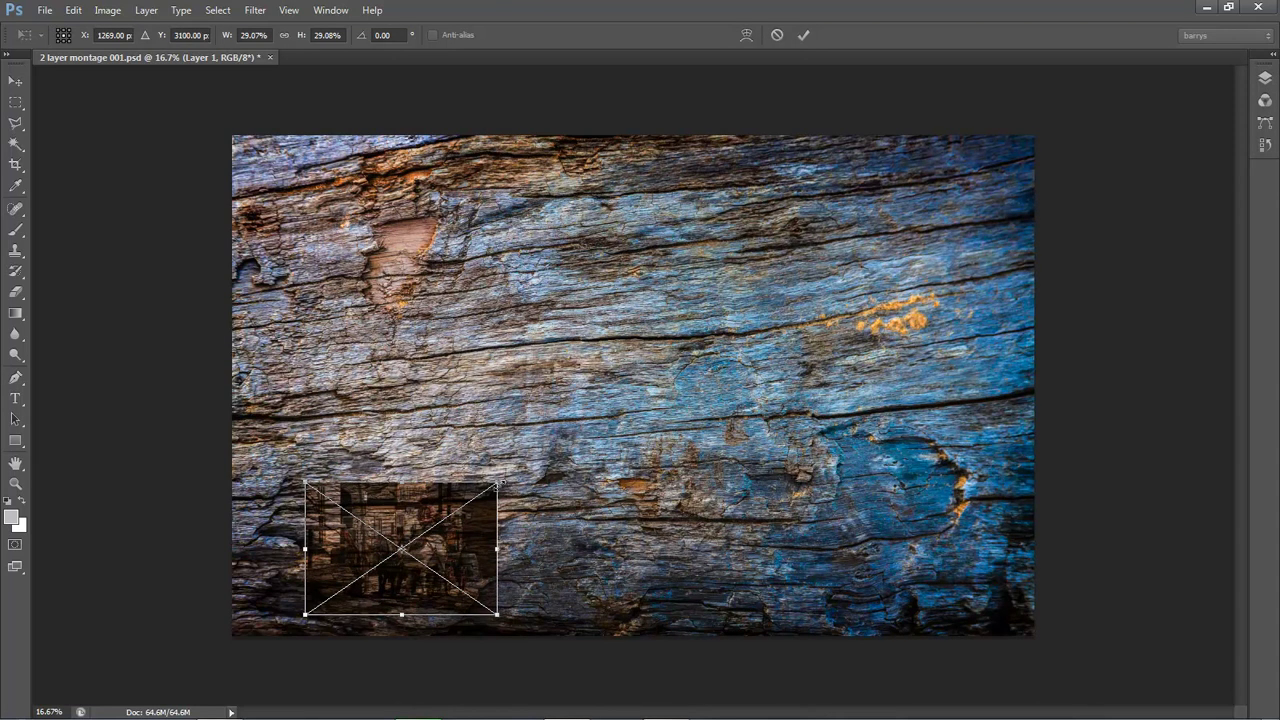
left_click_drag(497, 484, 966, 186)
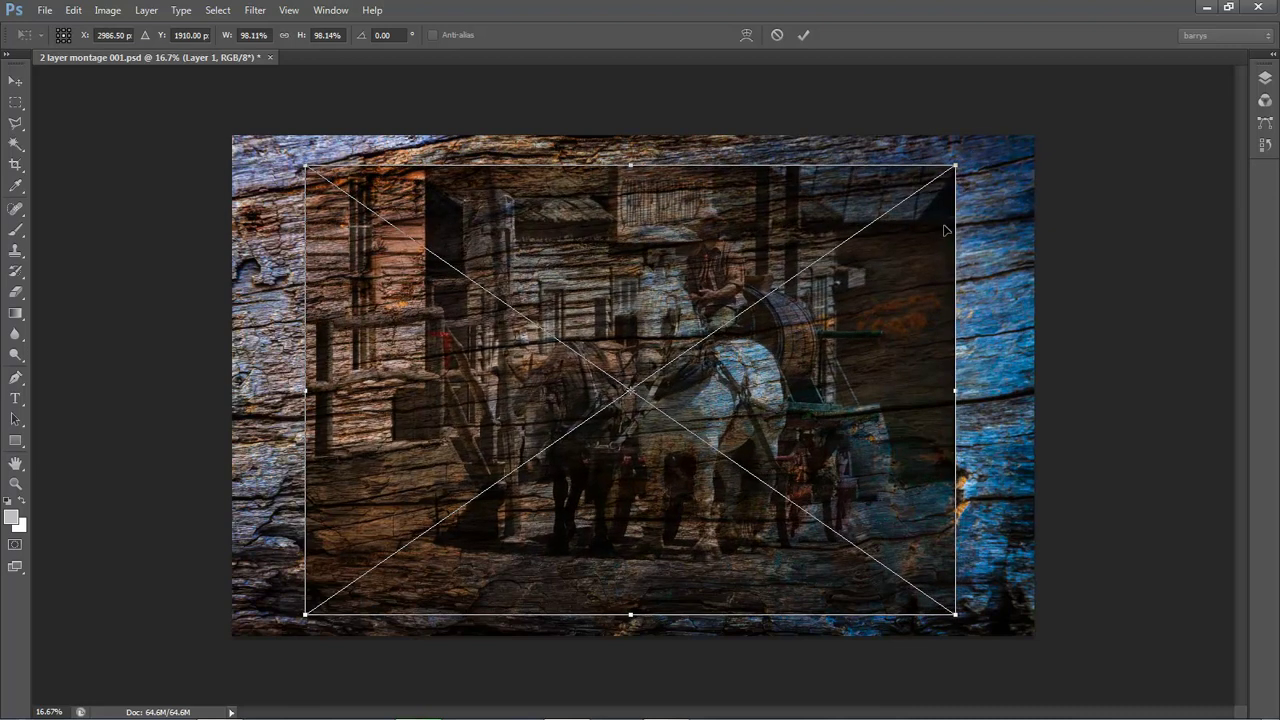
left_click(777, 35)
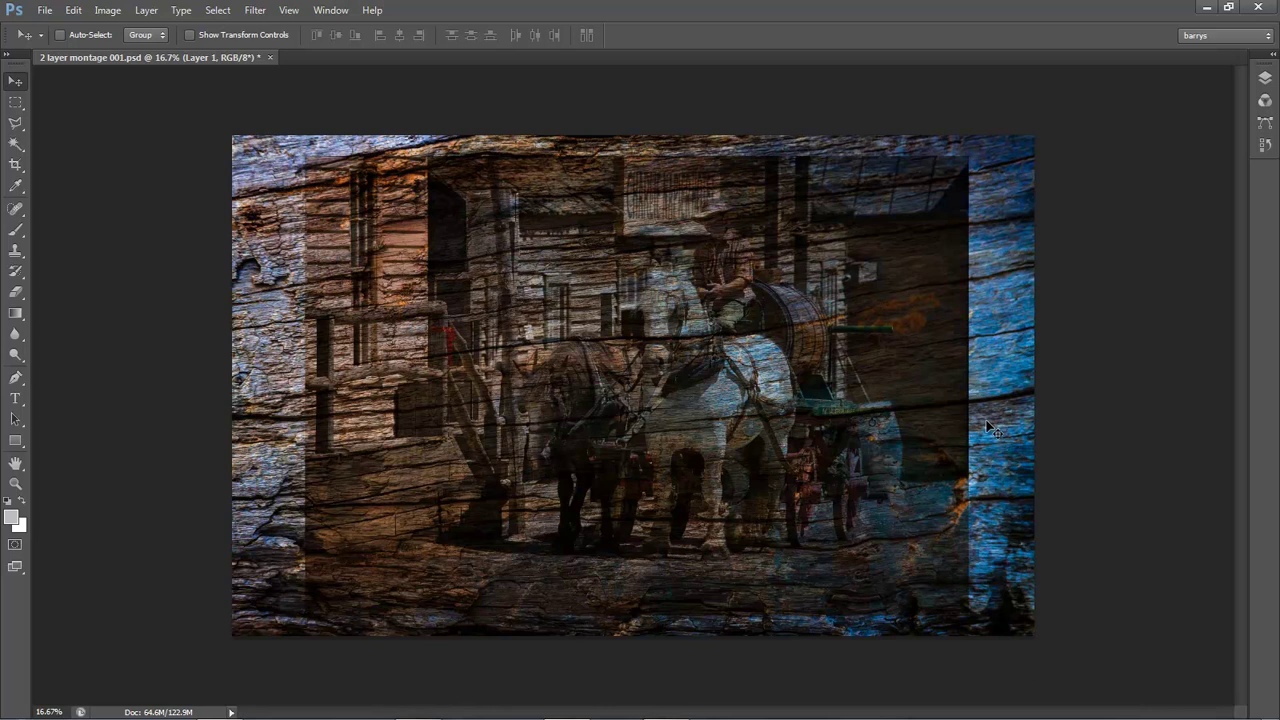
Select the Background wood layer and start a Black and White adjustment on it
left_click(1263, 80)
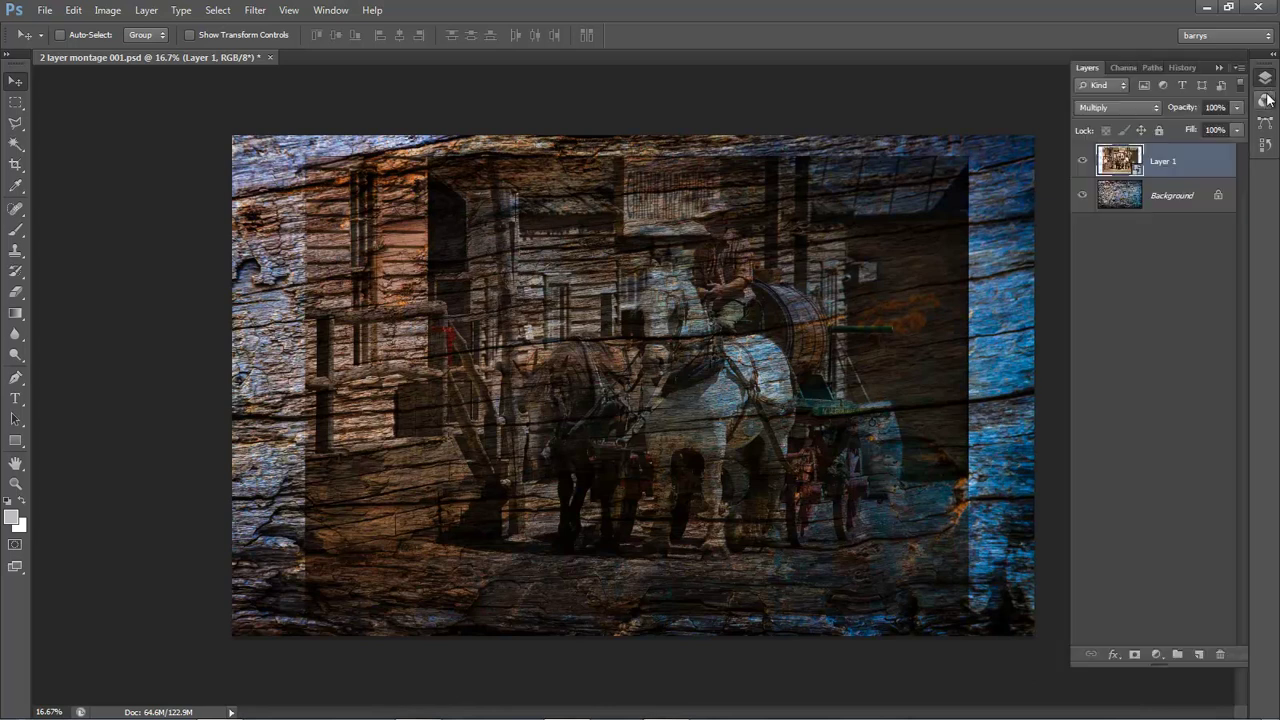
left_click(1175, 200)
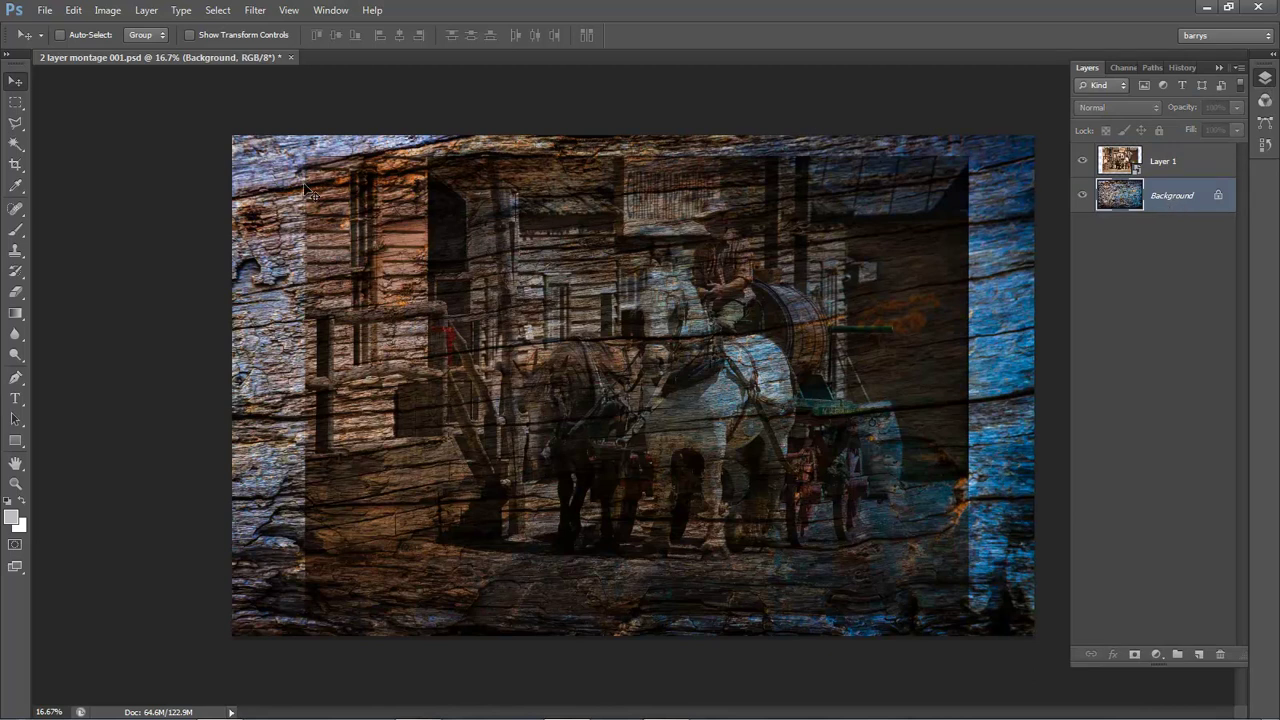
left_click(104, 12)
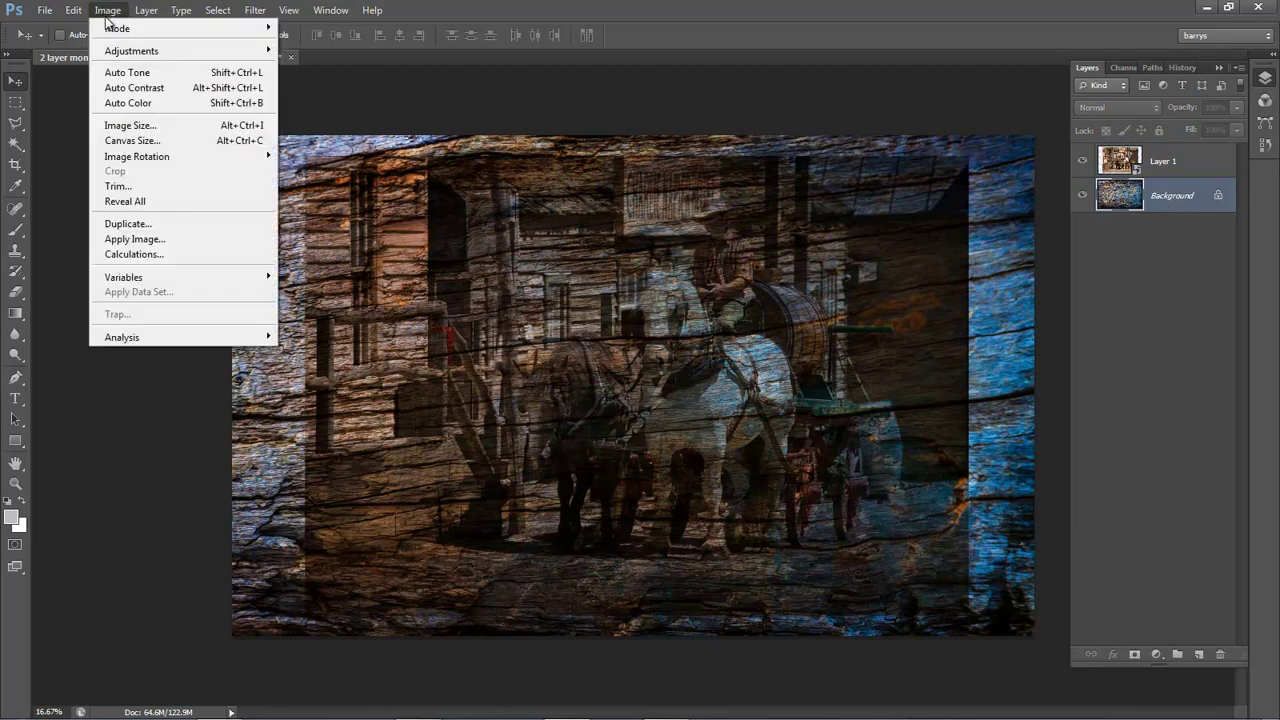
mouse_move(110, 52)
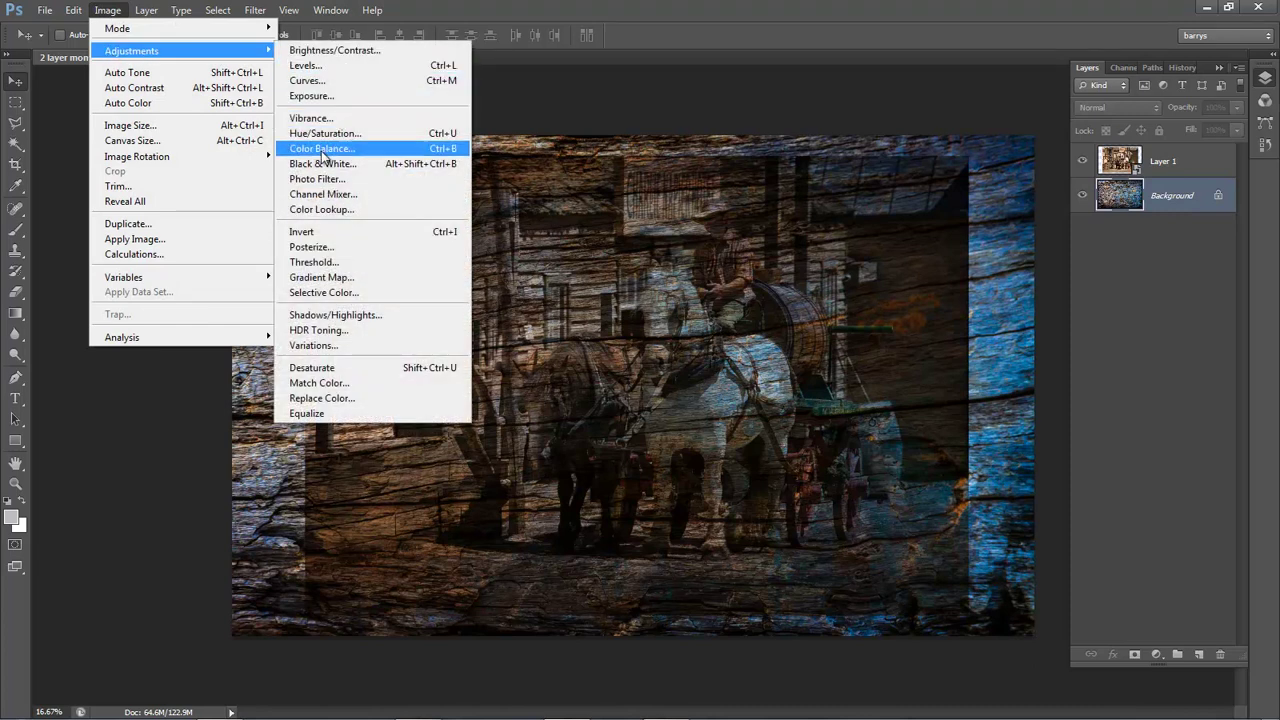
left_click(320, 164)
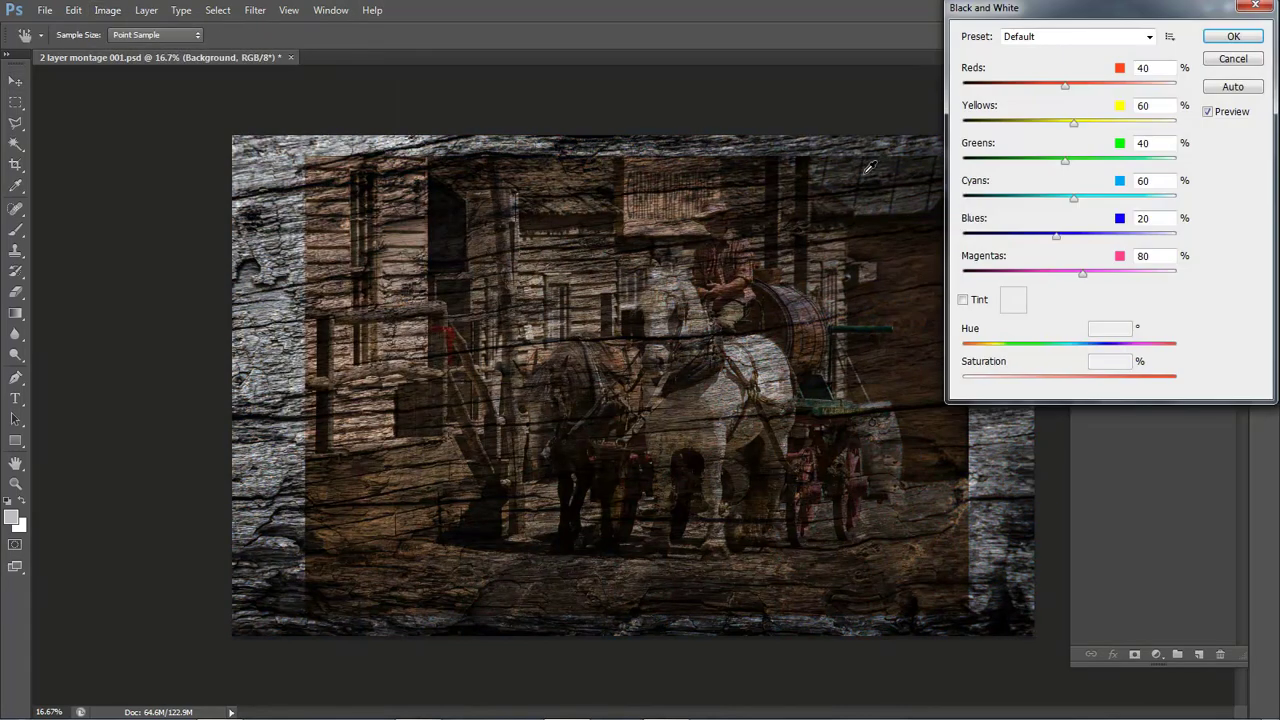
left_click_drag(996, 9, 1023, 22)
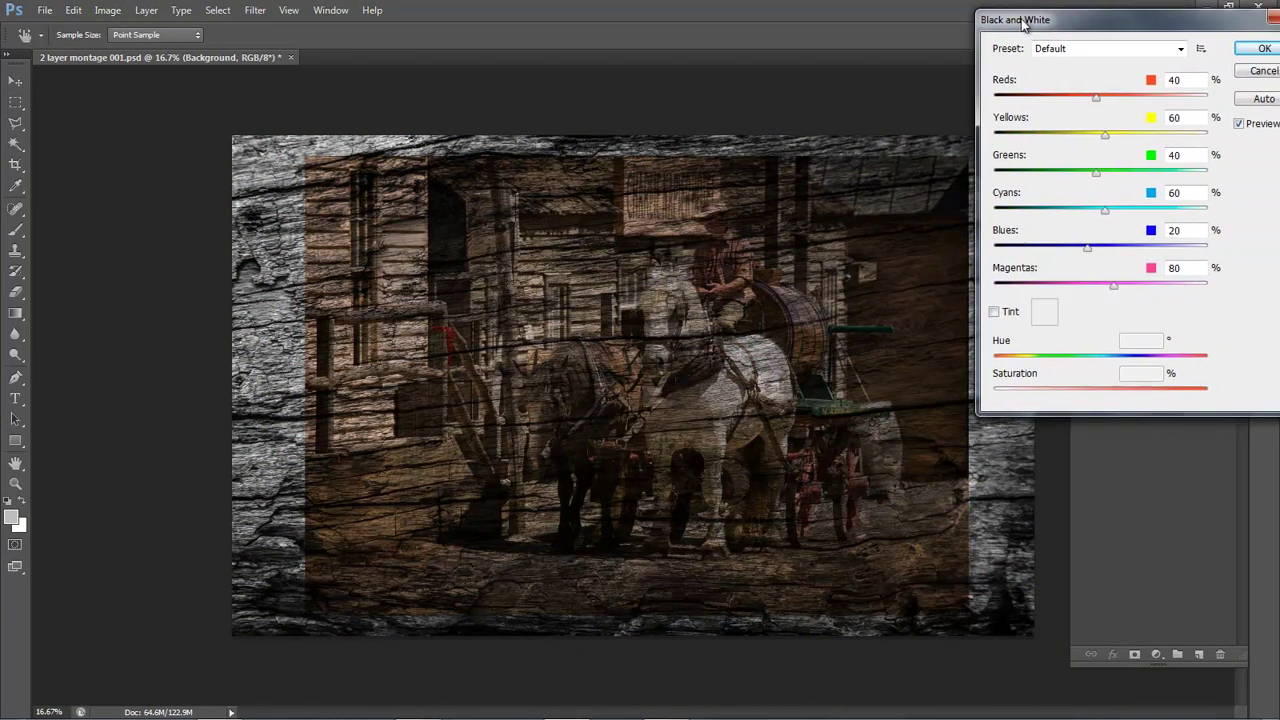
Try the Blue Filter, Green Filter and Maximum Black presets, then apply Green Filter
left_click(1181, 50)
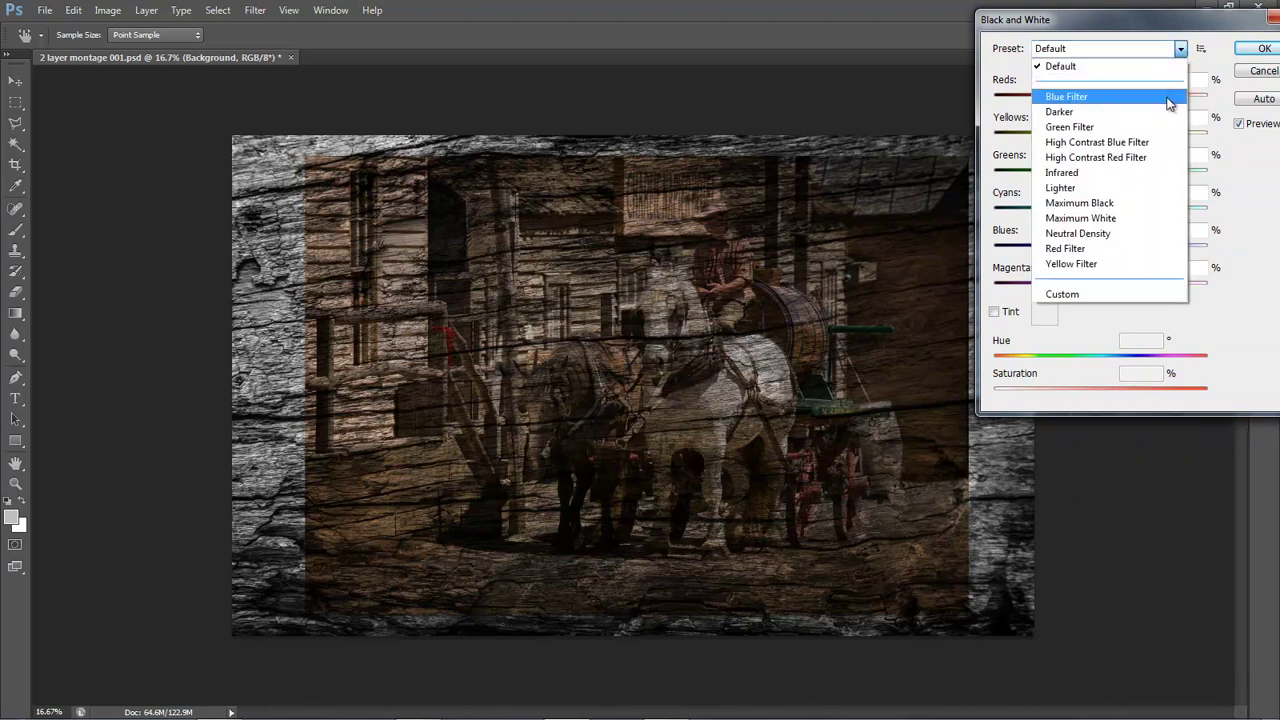
left_click(1167, 98)
left_click(1181, 48)
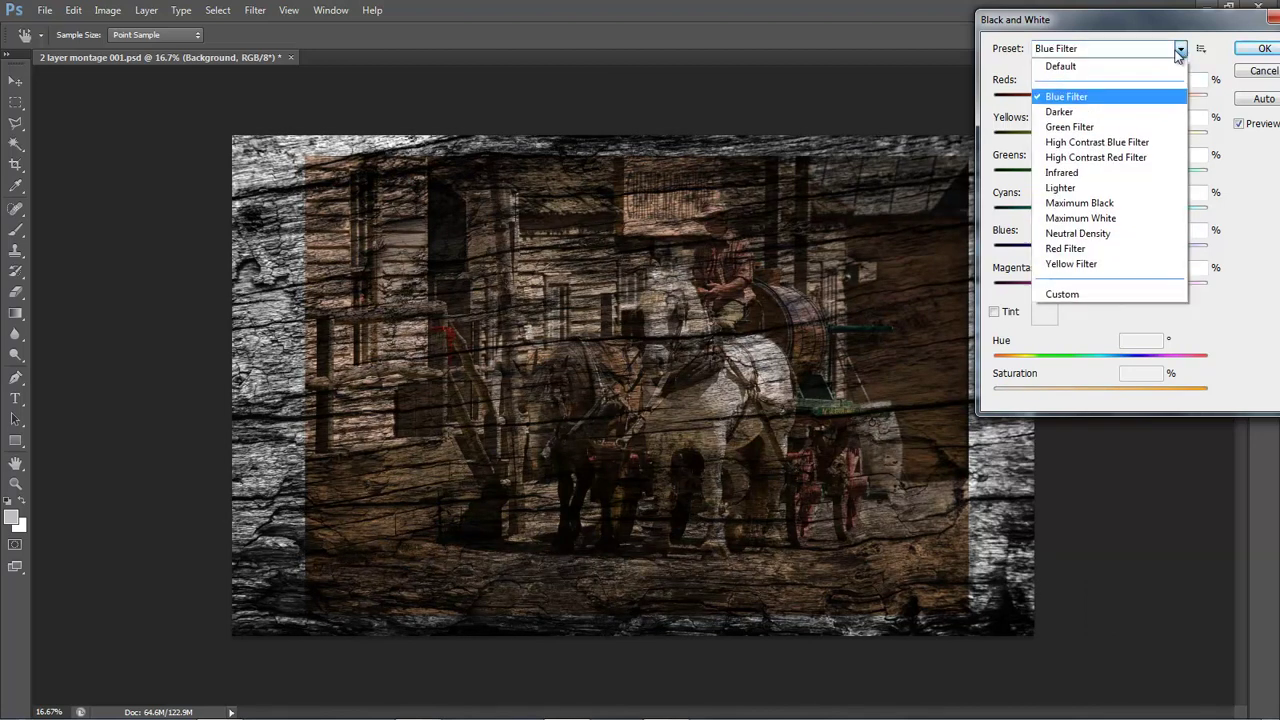
left_click(1155, 134)
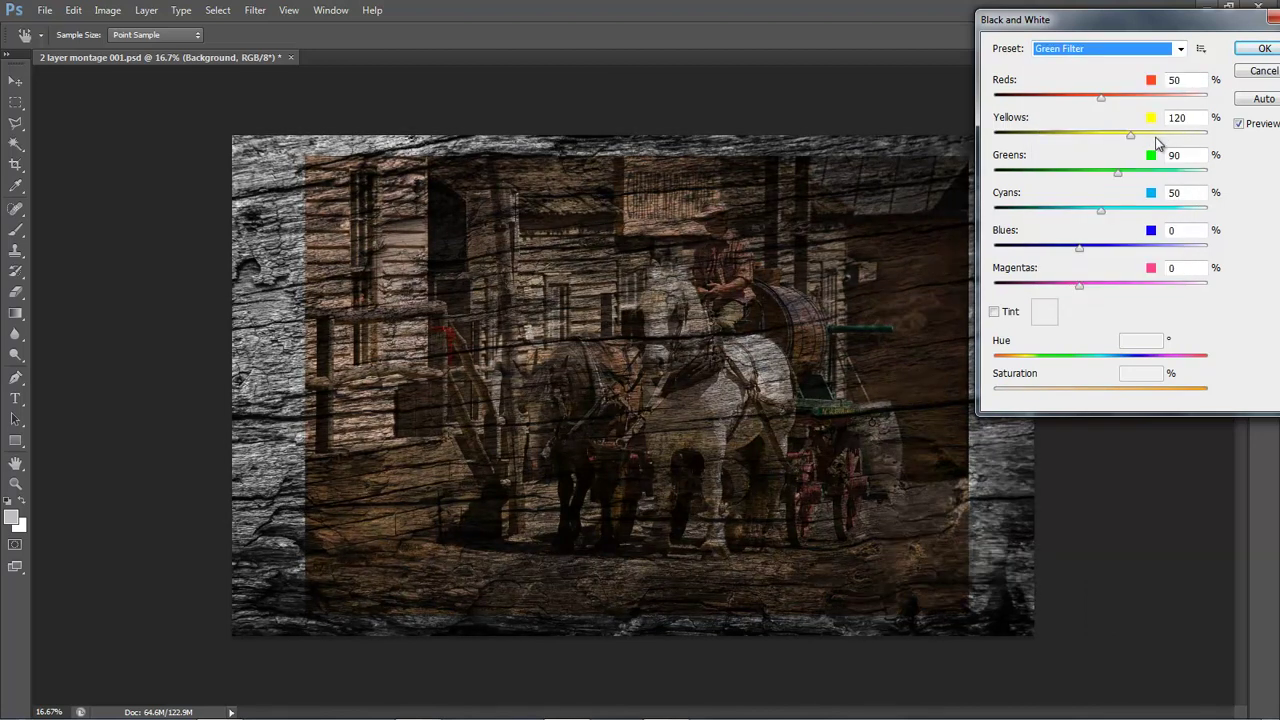
left_click(1181, 48)
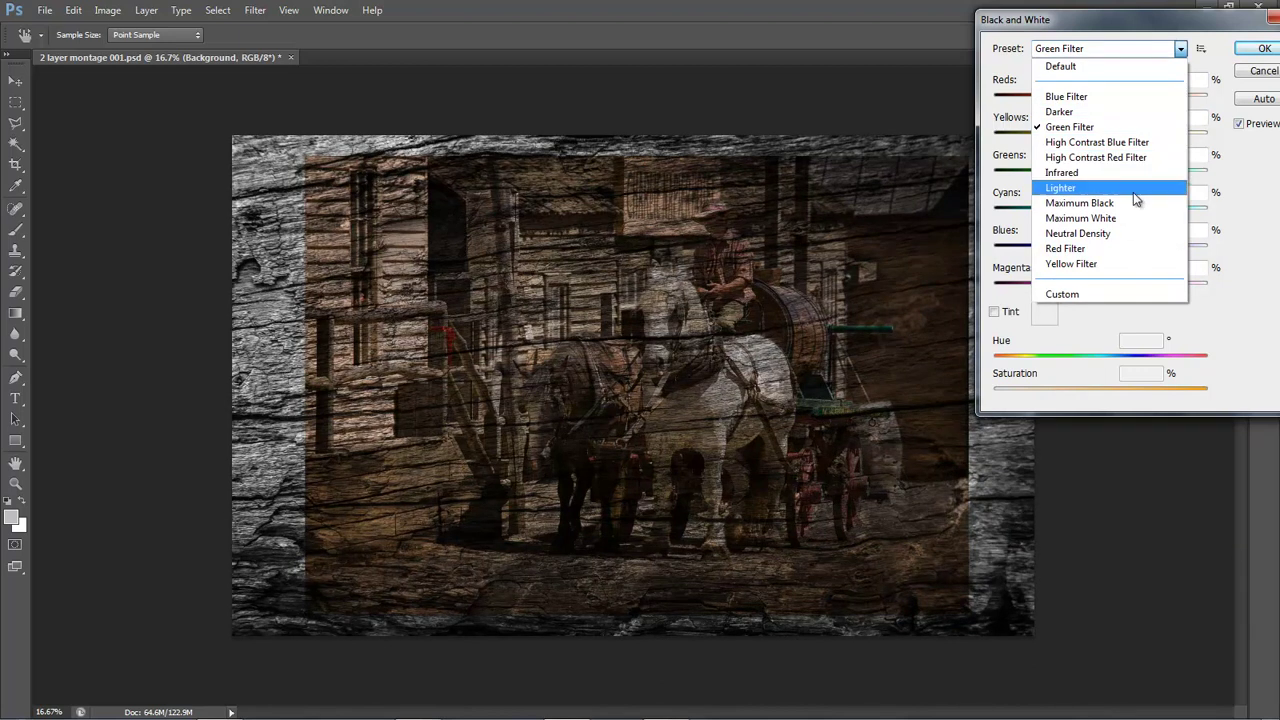
left_click(1138, 206)
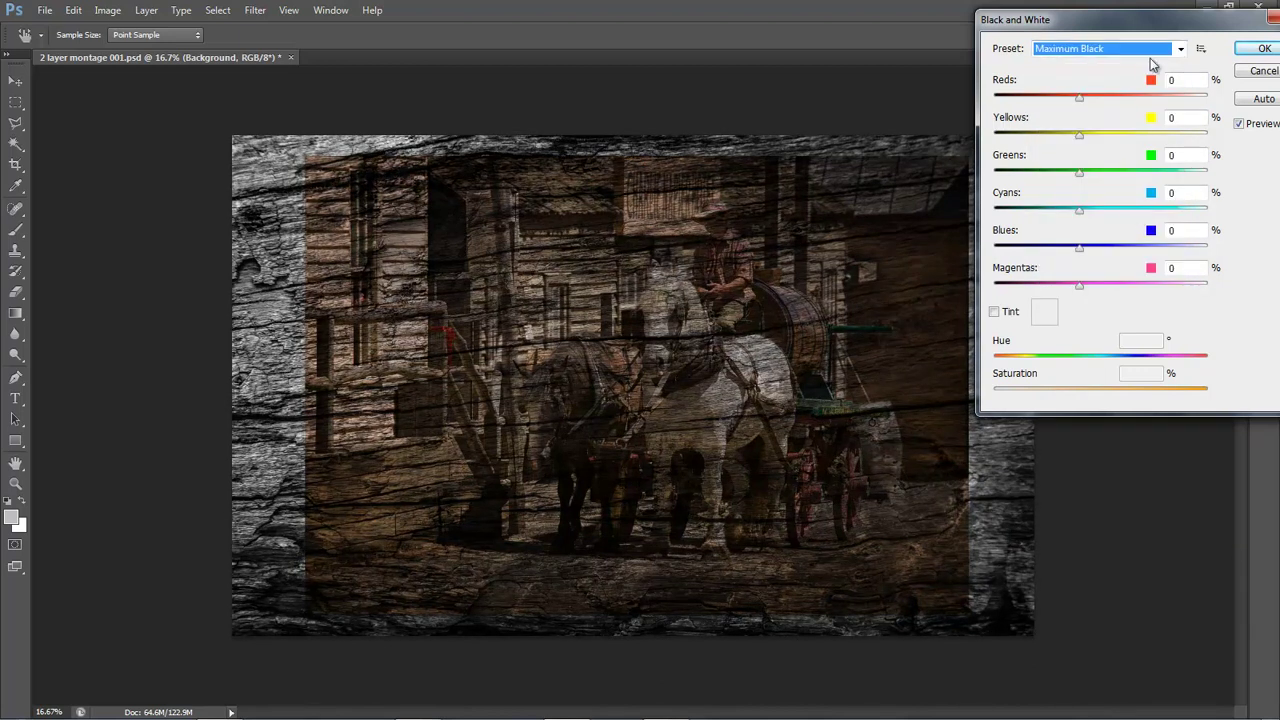
left_click(1181, 48)
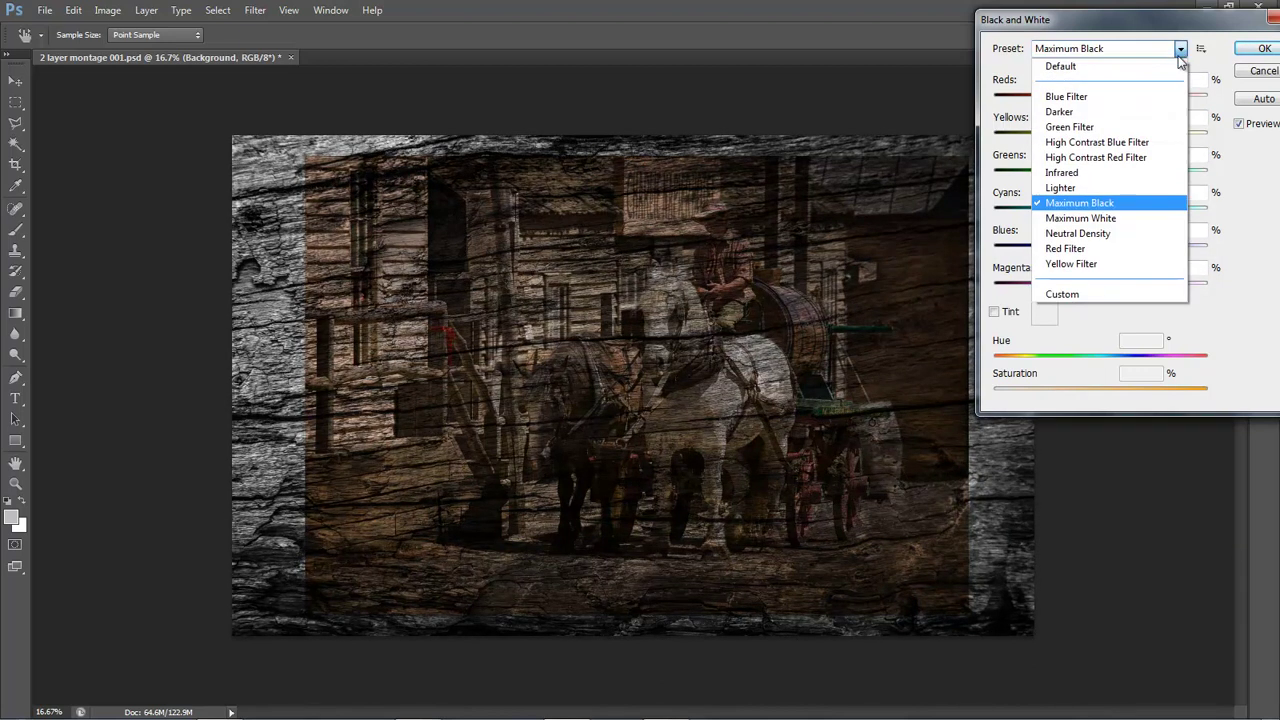
left_click(1163, 134)
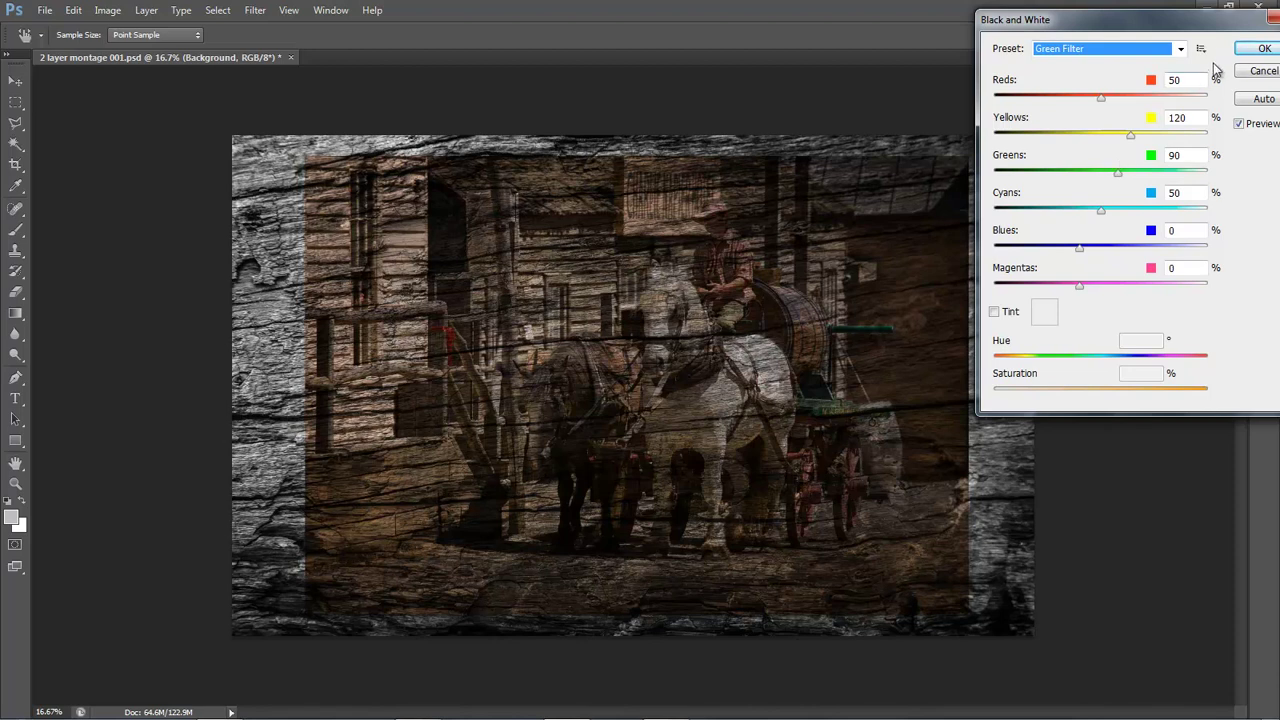
left_click(1257, 52)
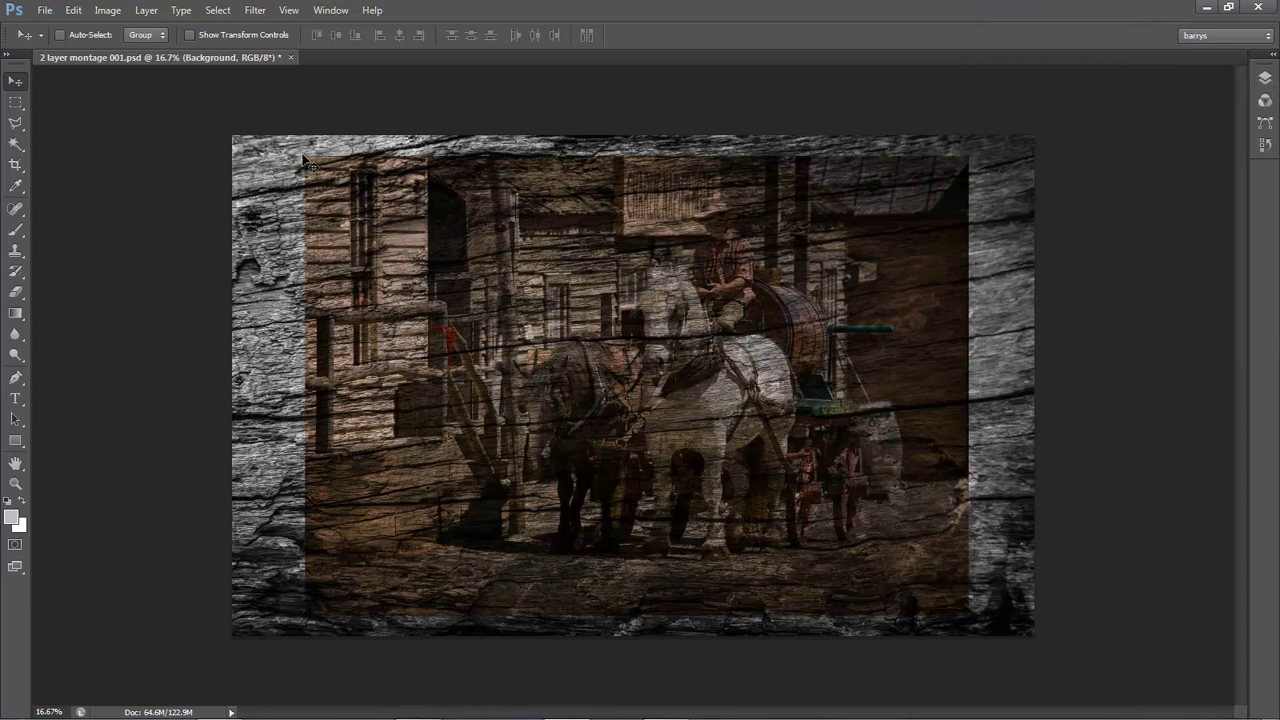
Save As, changing the file name's number from 1 to 2 to create 2 layer montage 002.psd
left_click(44, 10)
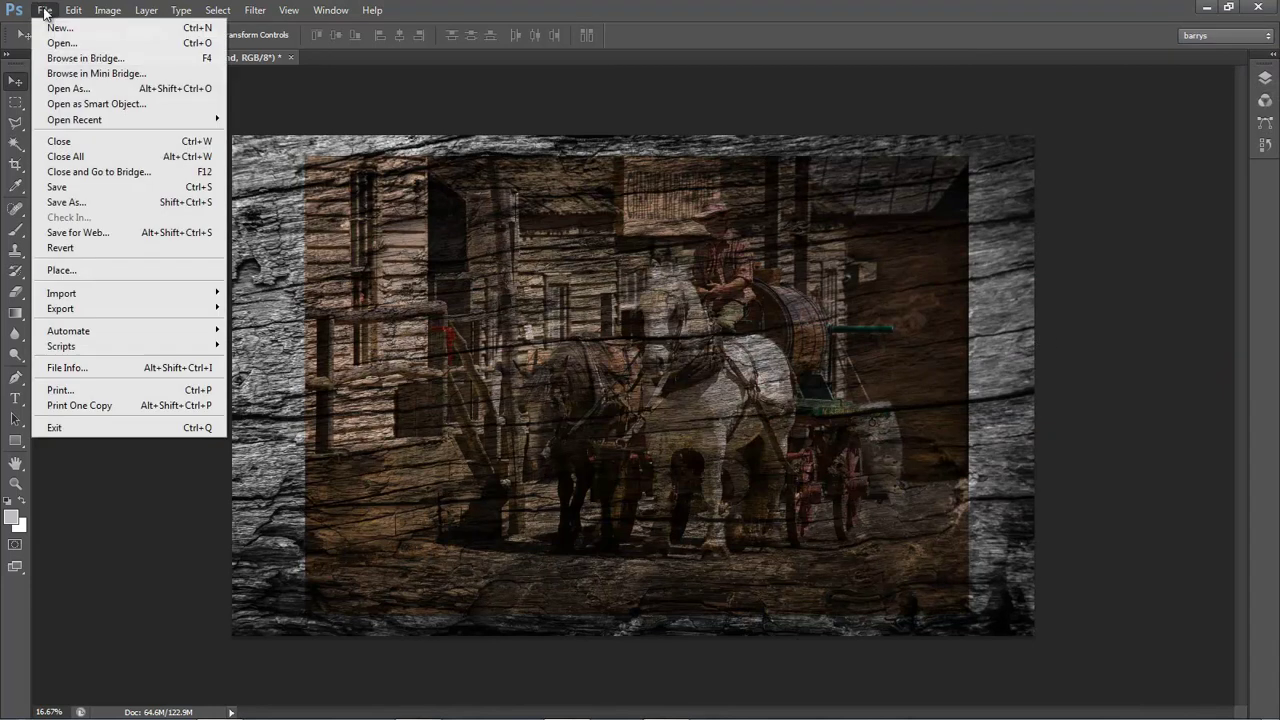
left_click(68, 204)
left_click(661, 383)
type("2 layer montage 002")
left_click(1020, 383)
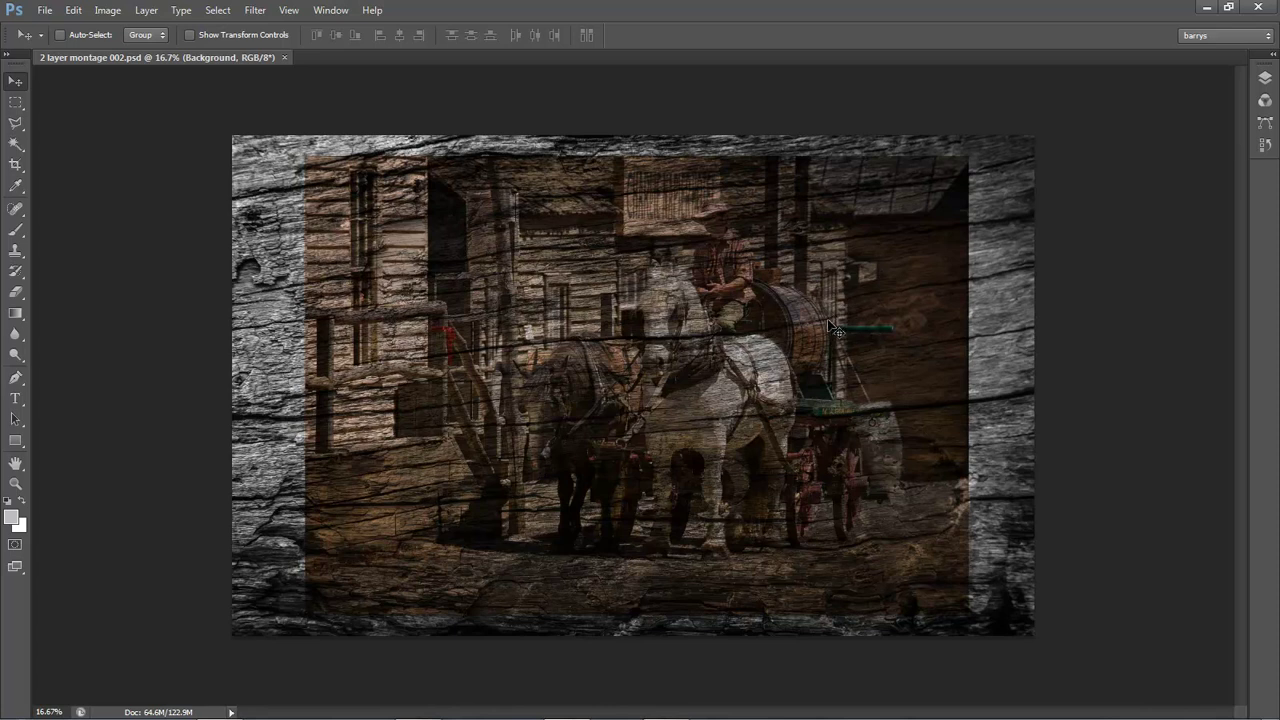
Expand the Layers panel, select Layer 1, and bring up the Image > Adjustments submenu
left_click(1265, 80)
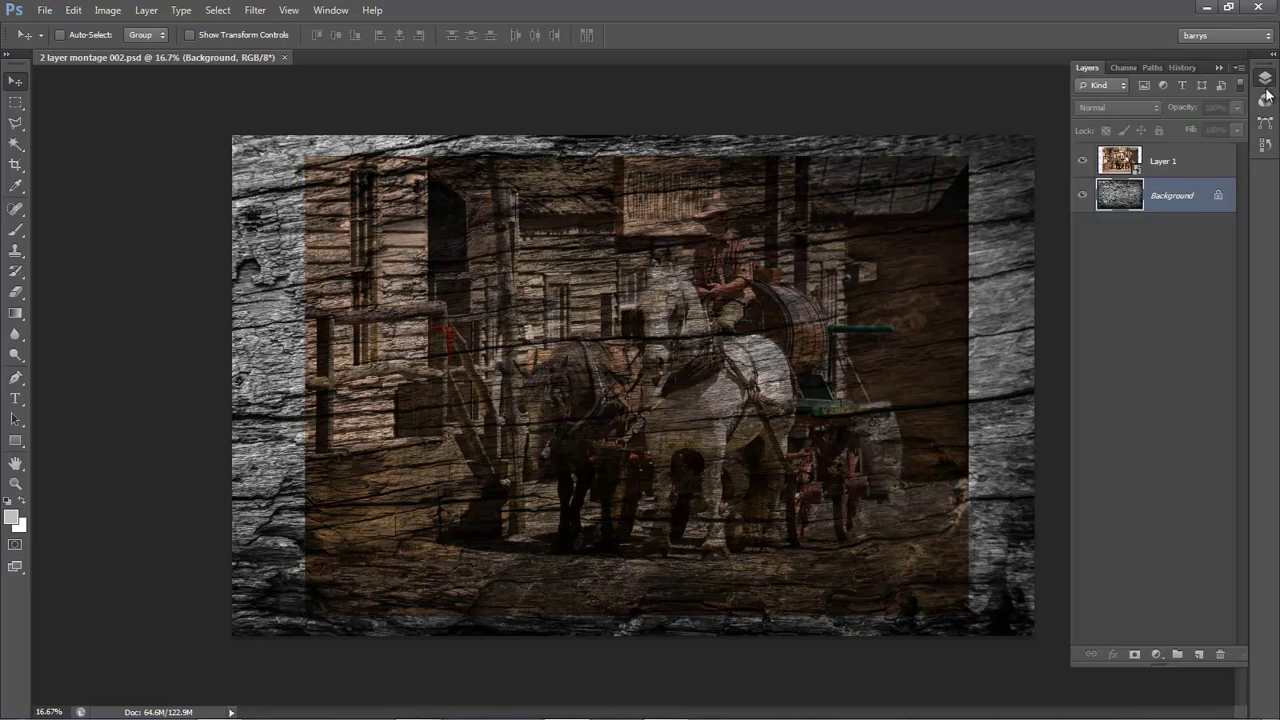
left_click(1171, 163)
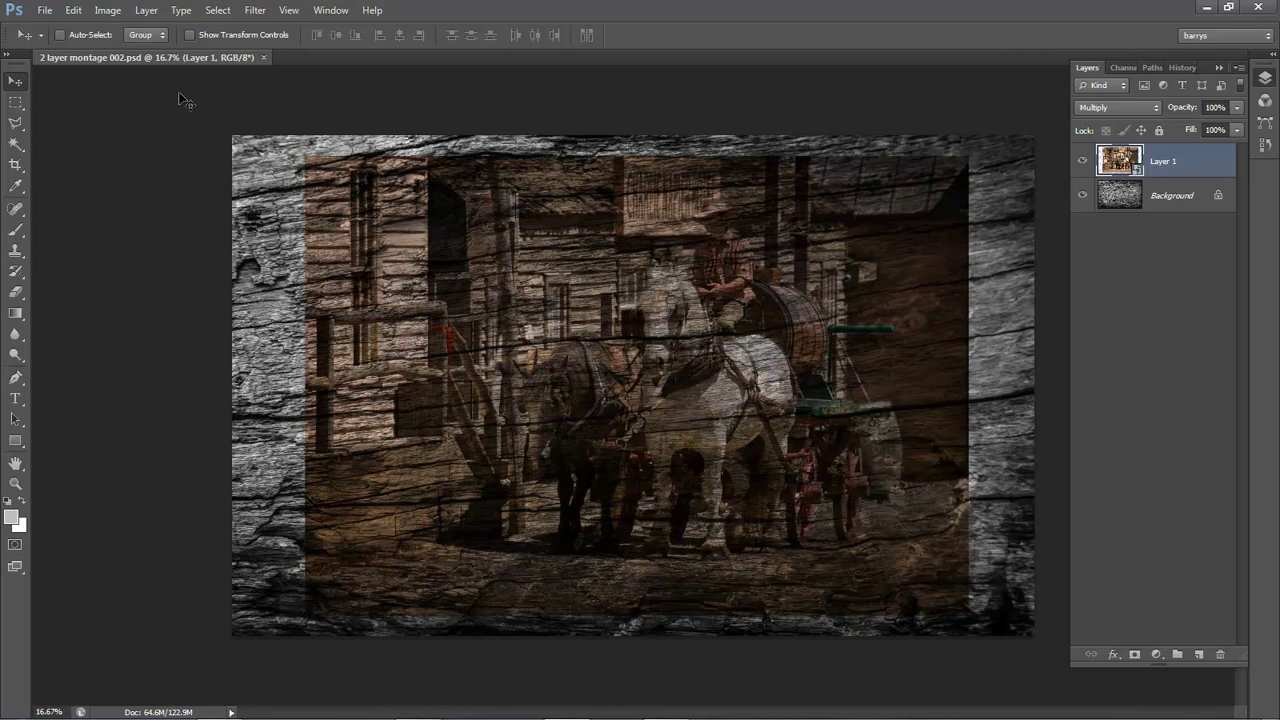
left_click(108, 10)
mouse_move(118, 52)
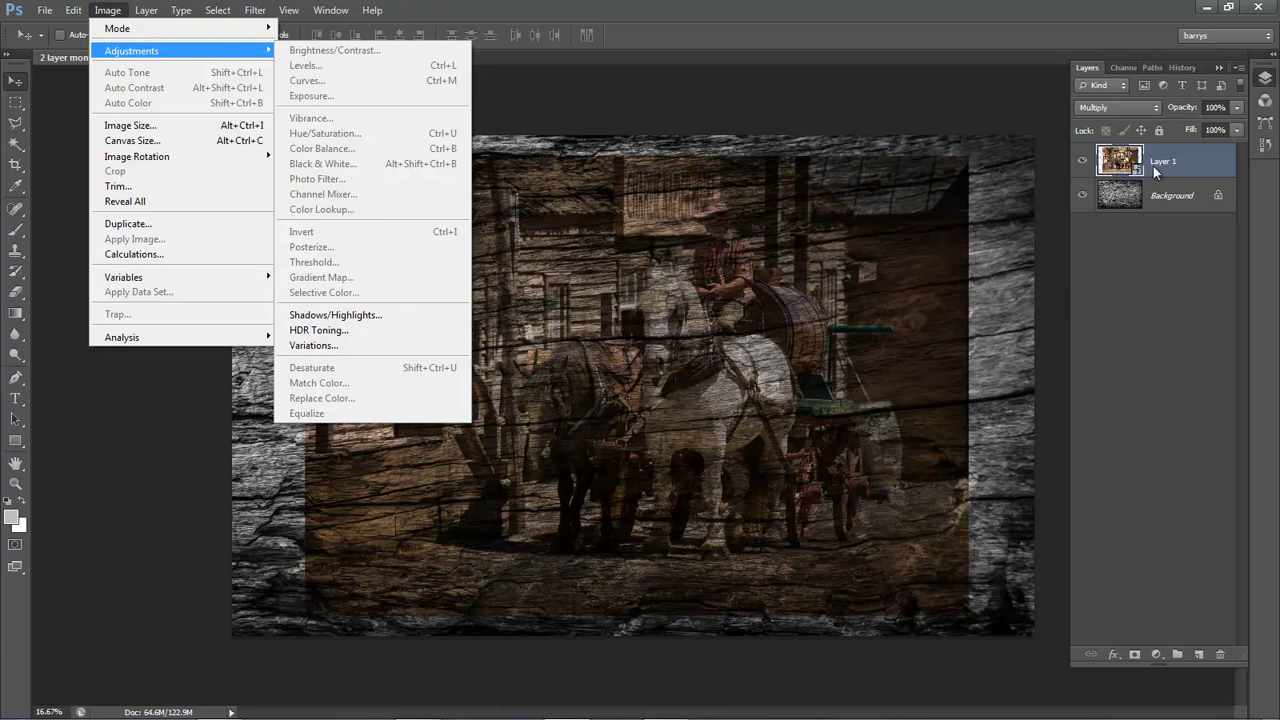
Dismiss the adjustments list and press Ctrl+J to duplicate Layer 1 as Layer 1 copy
left_click(883, 30)
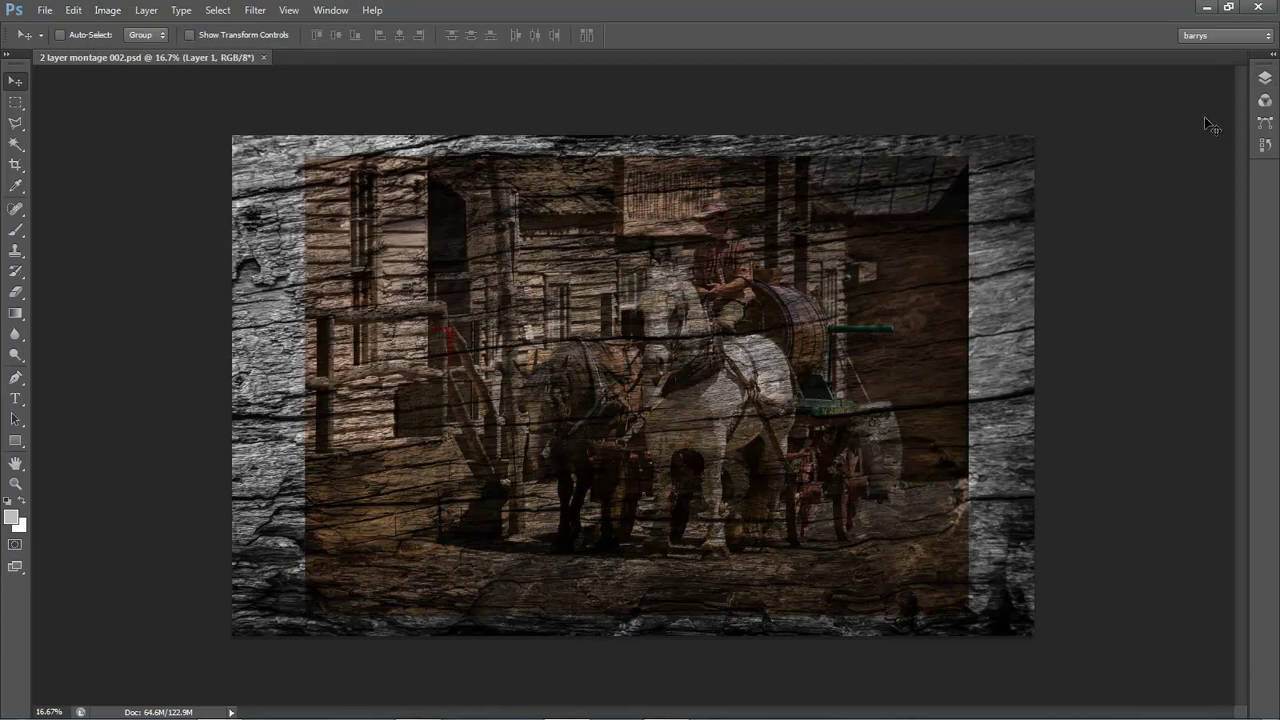
left_click(1266, 80)
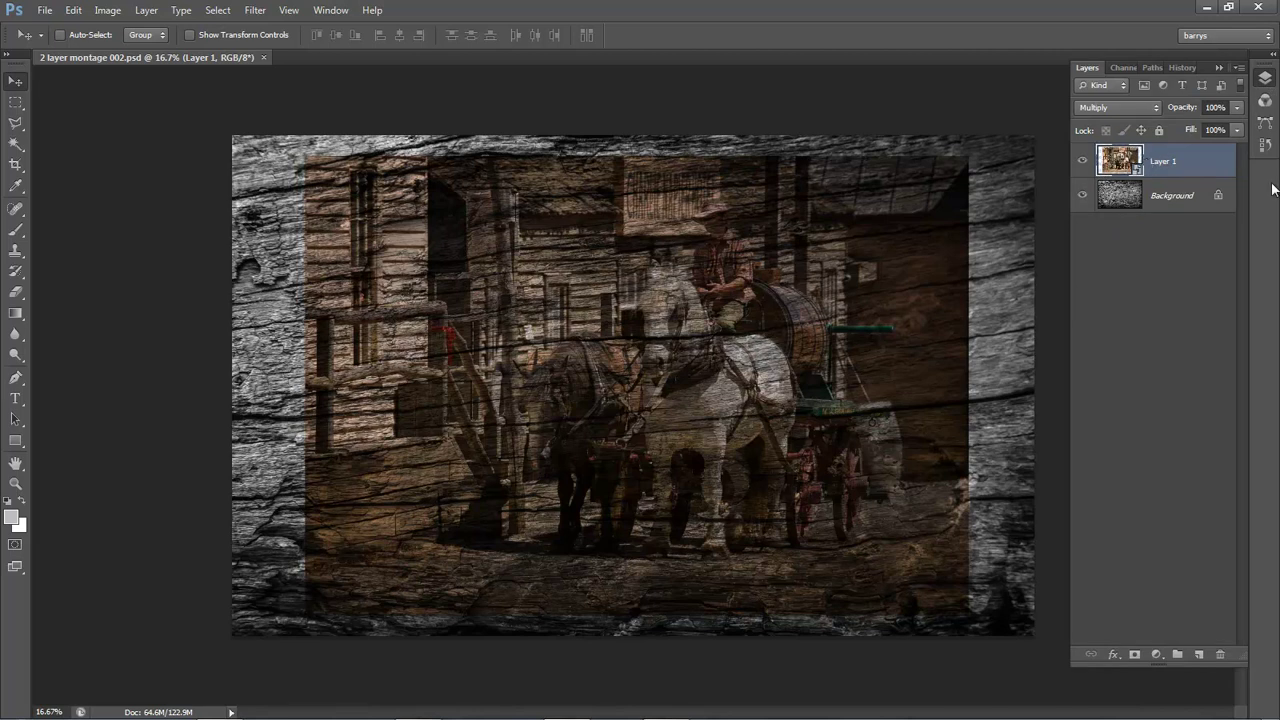
key("ctrl+j")
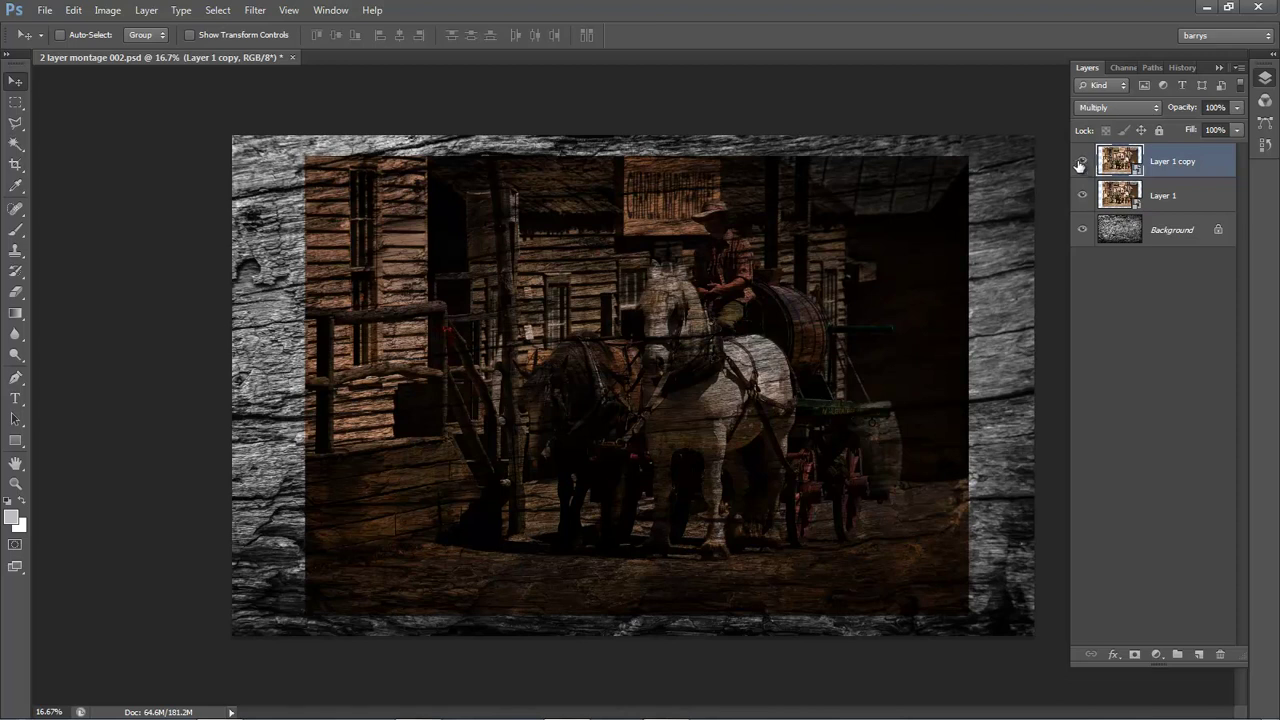
Hide Layer 1 copy, then rasterize the Layer 1 Smart Object and hide the Layers panel
left_click(1082, 163)
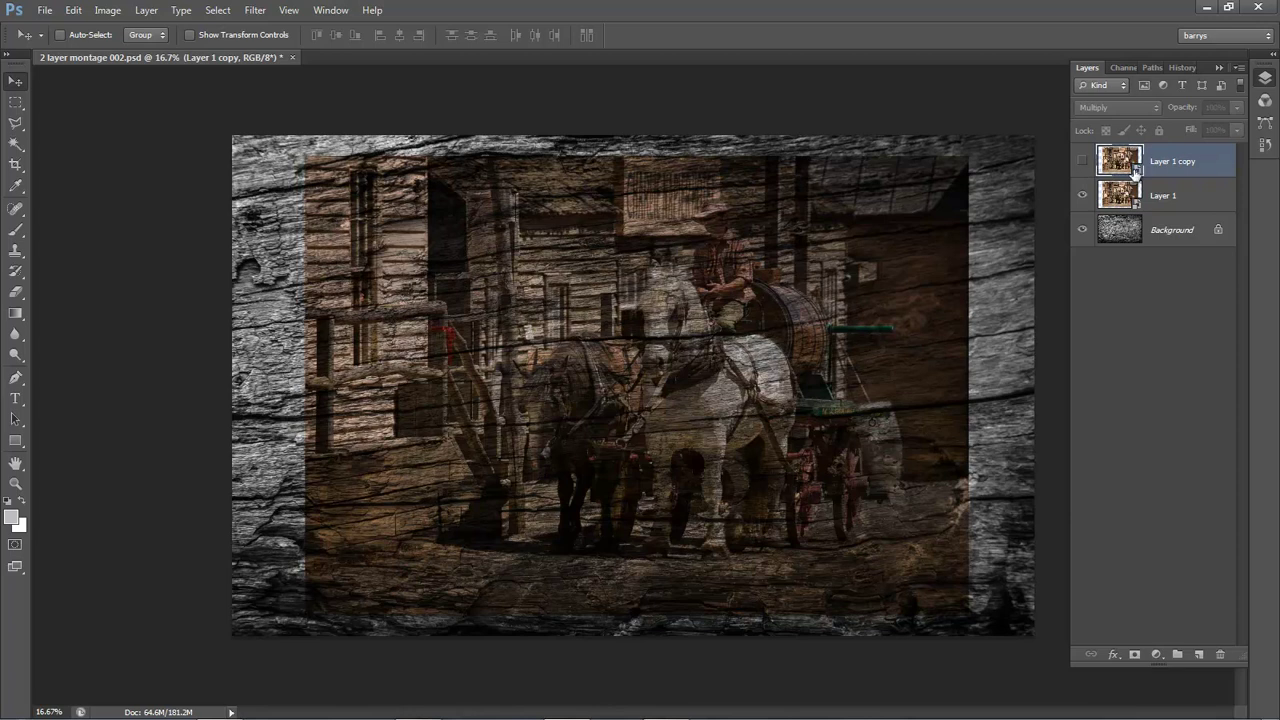
left_click(1164, 200)
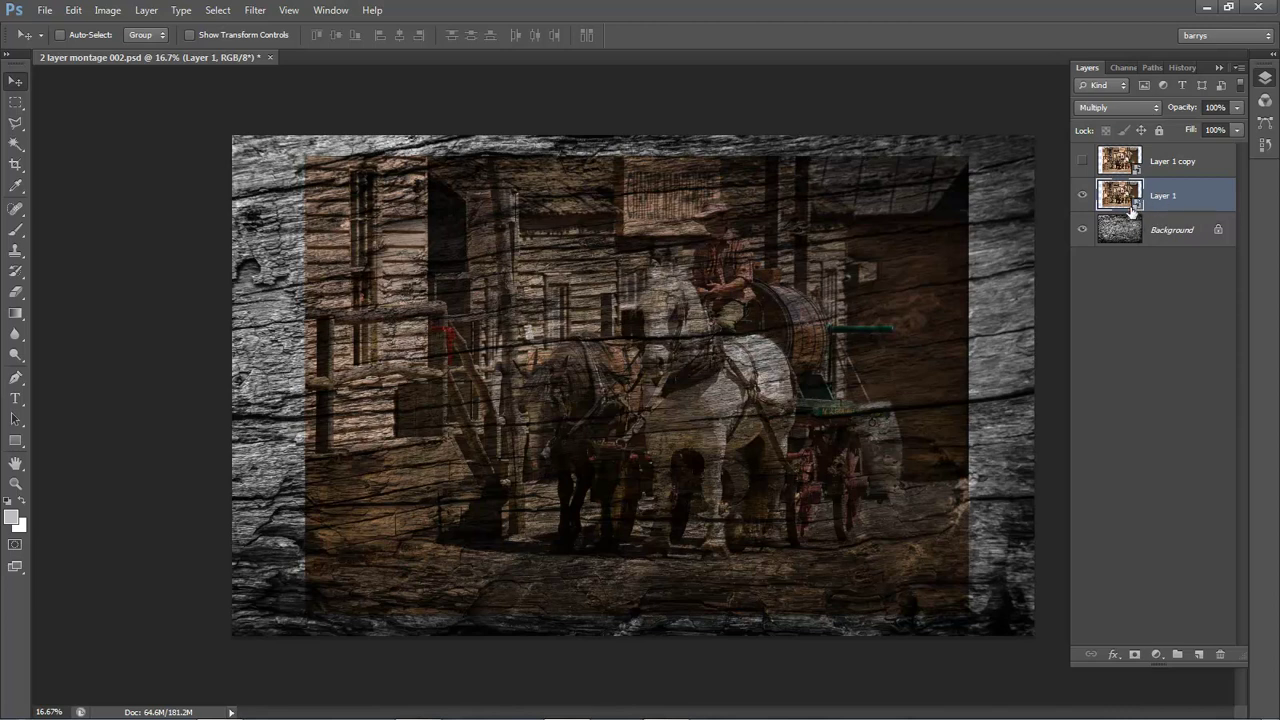
right_click(1203, 195)
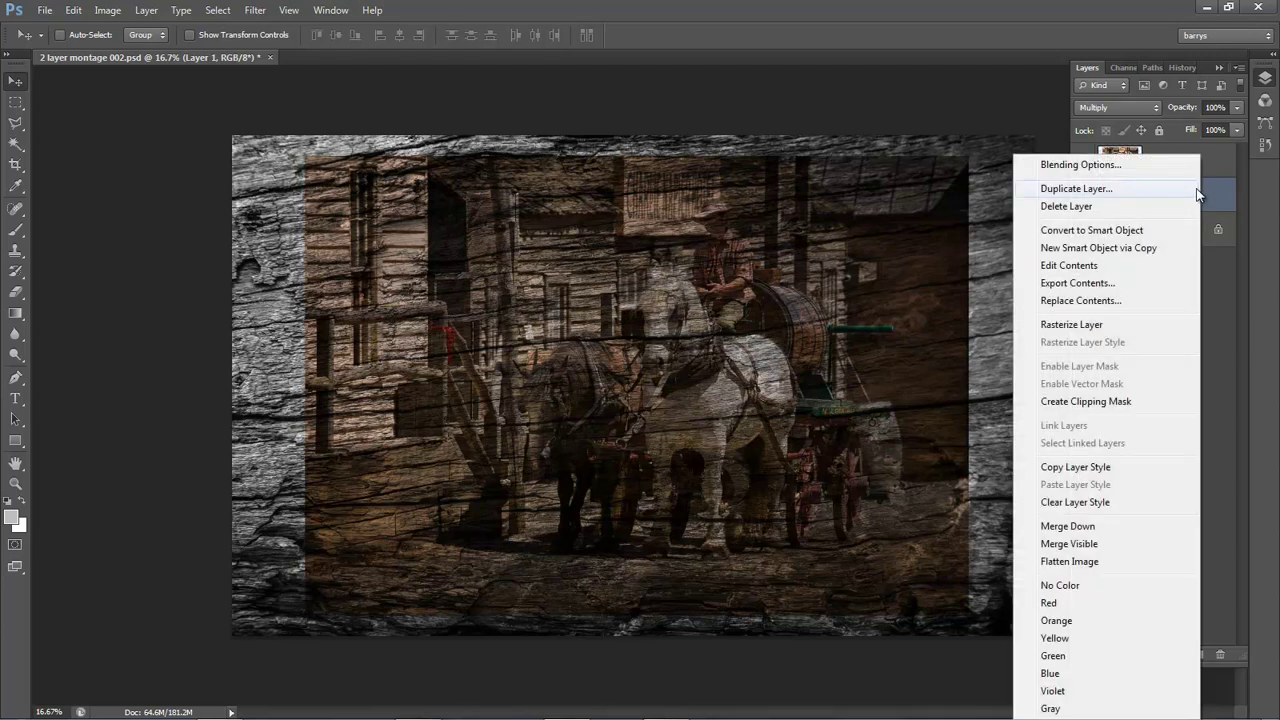
left_click(1098, 325)
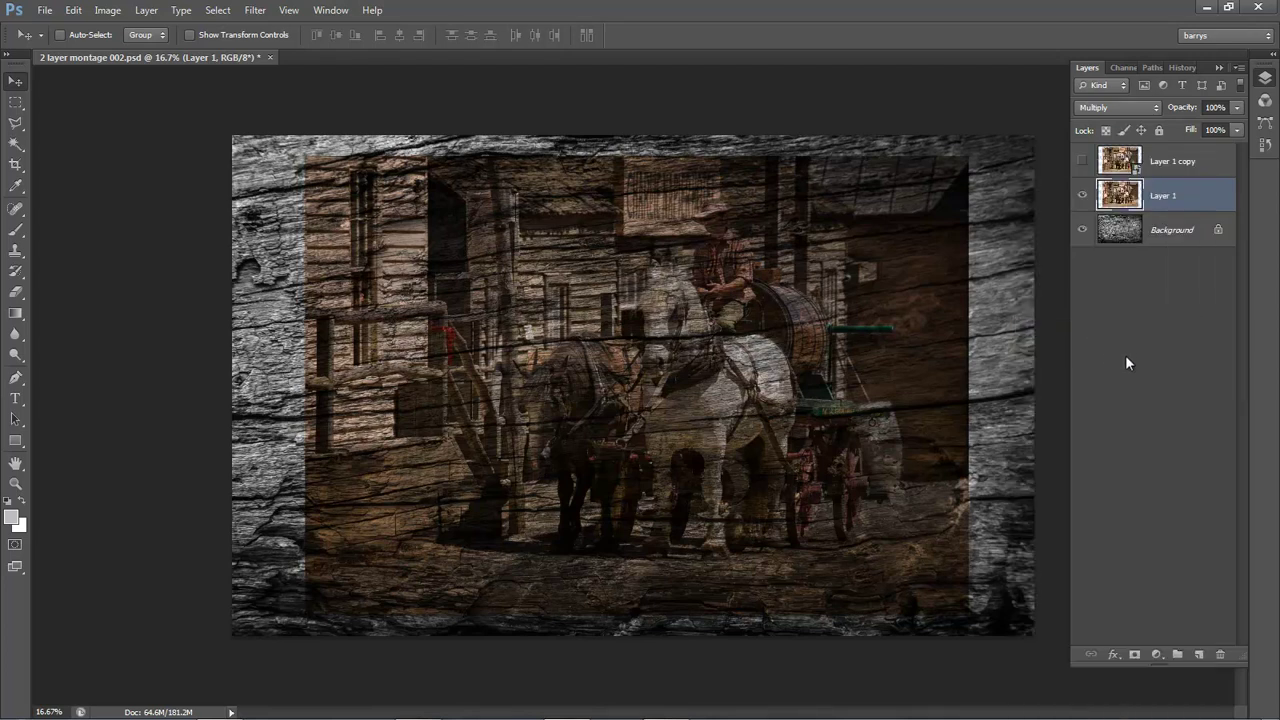
key("F7")
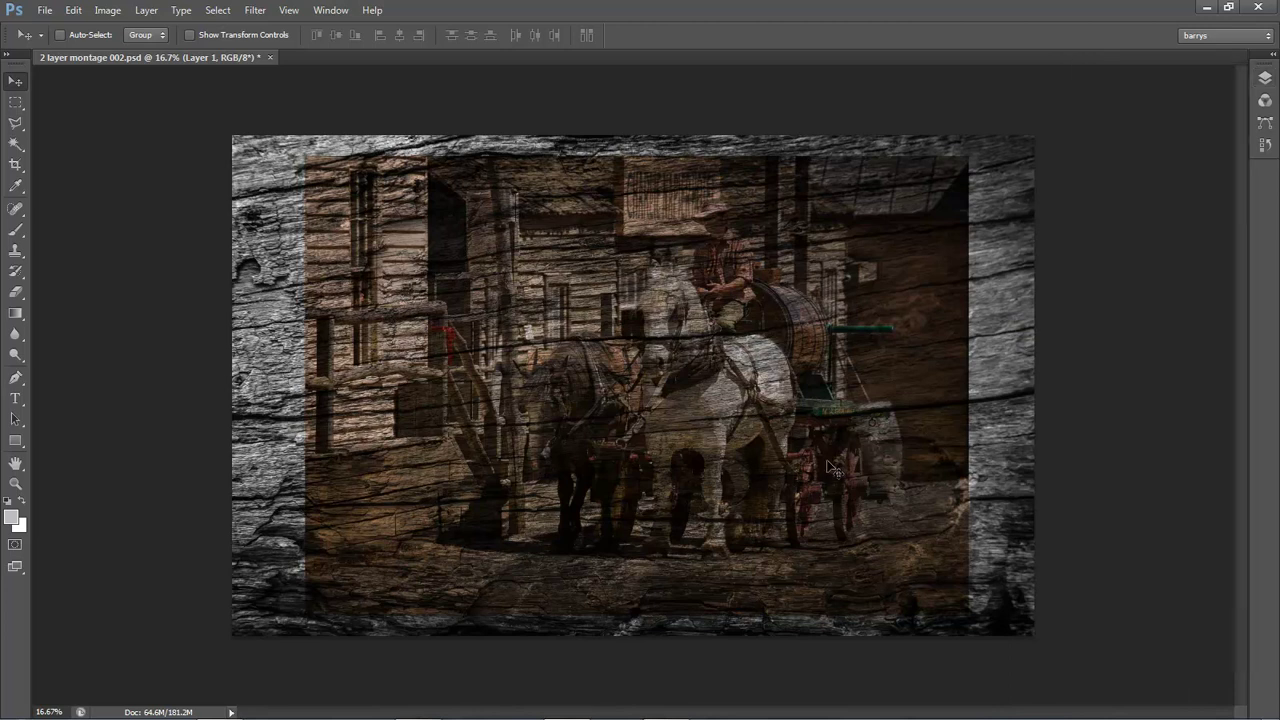
Apply Levels to Layer 1 with white input 171 and midtones left at 1.00
left_click(108, 11)
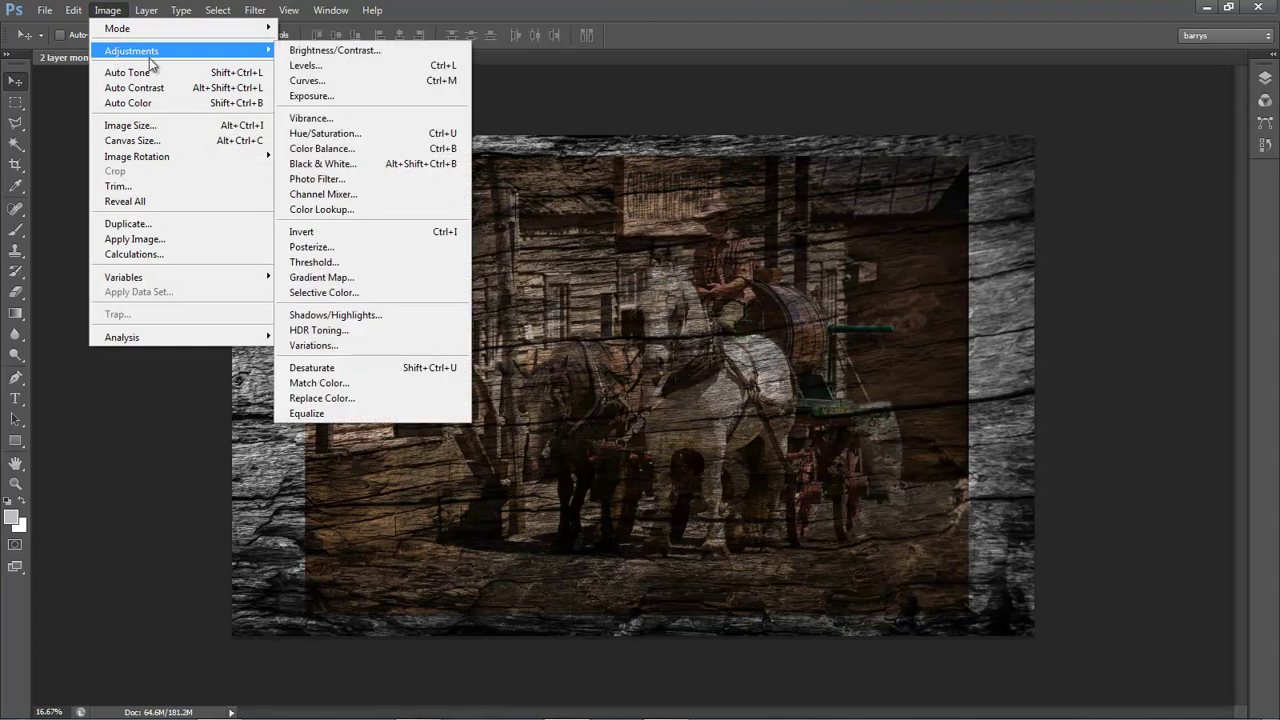
left_click(305, 66)
left_click_drag(1047, 143, 1097, 66)
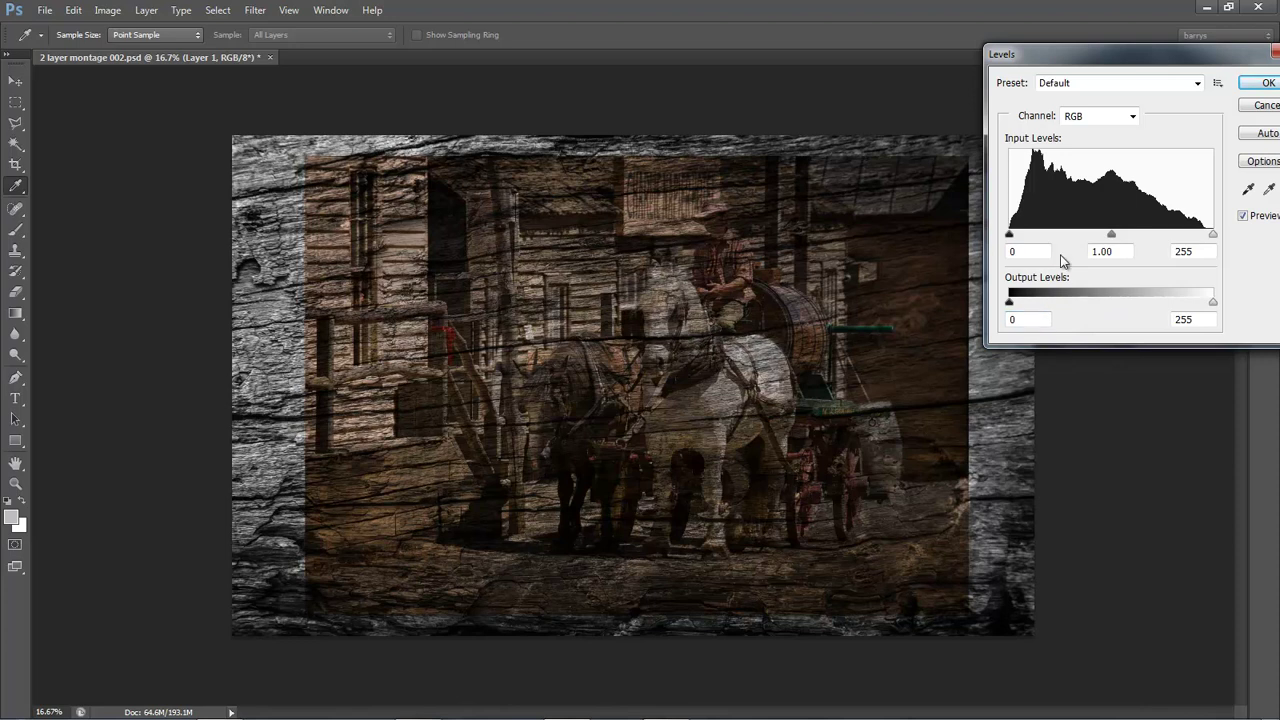
mouse_move(1111, 237)
left_mouse_down()
mouse_move(1059, 242)
mouse_move(1088, 240)
left_mouse_up()
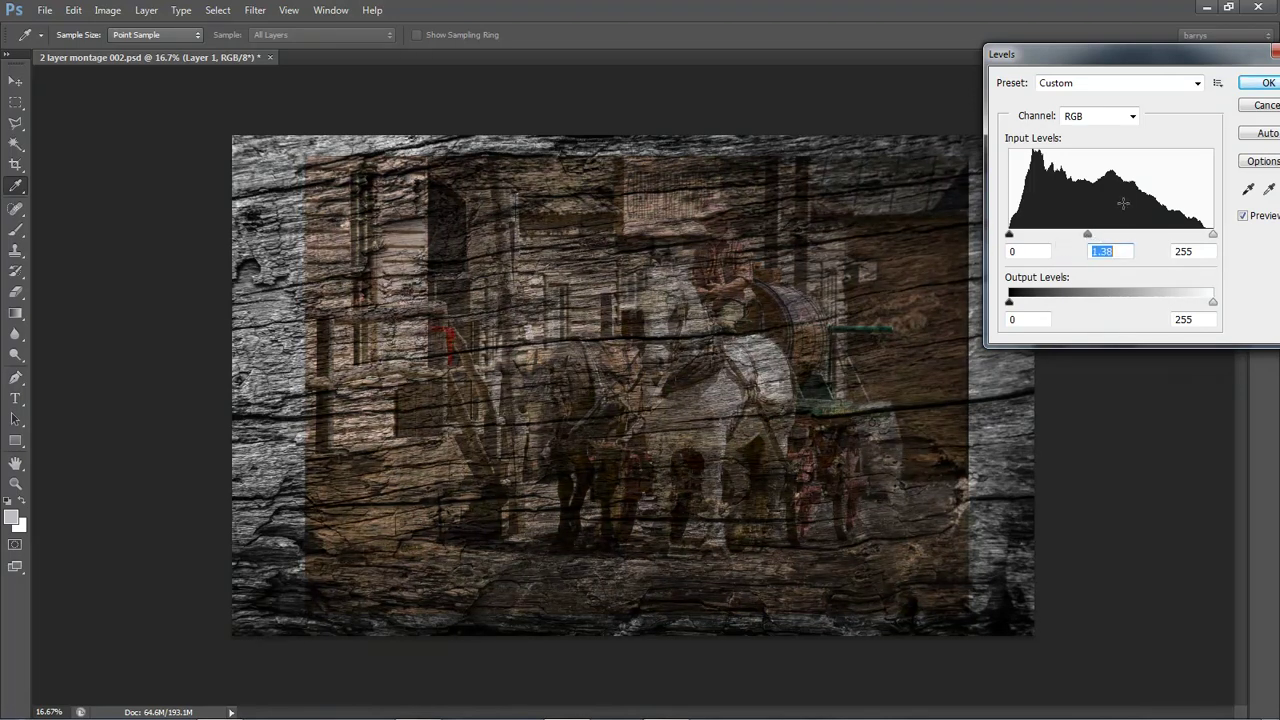
left_click_drag(1209, 60, 1166, 50)
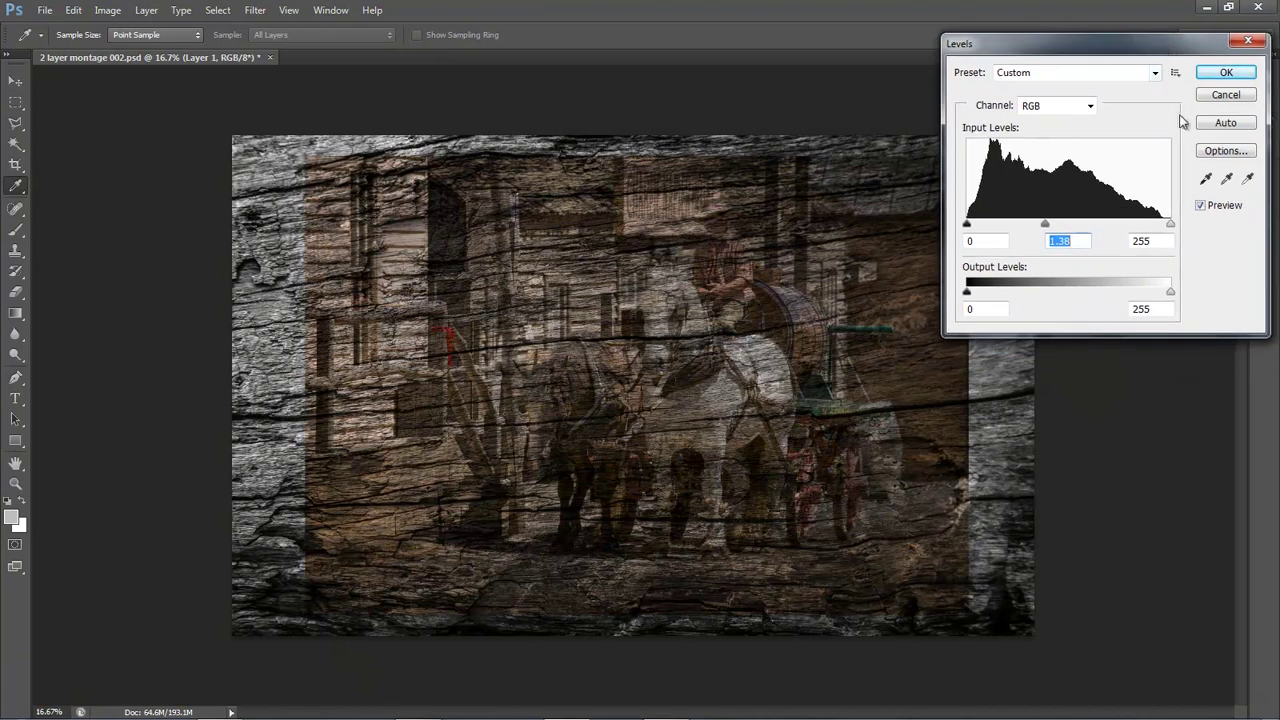
key("alt")
left_click(1226, 95, "alt")
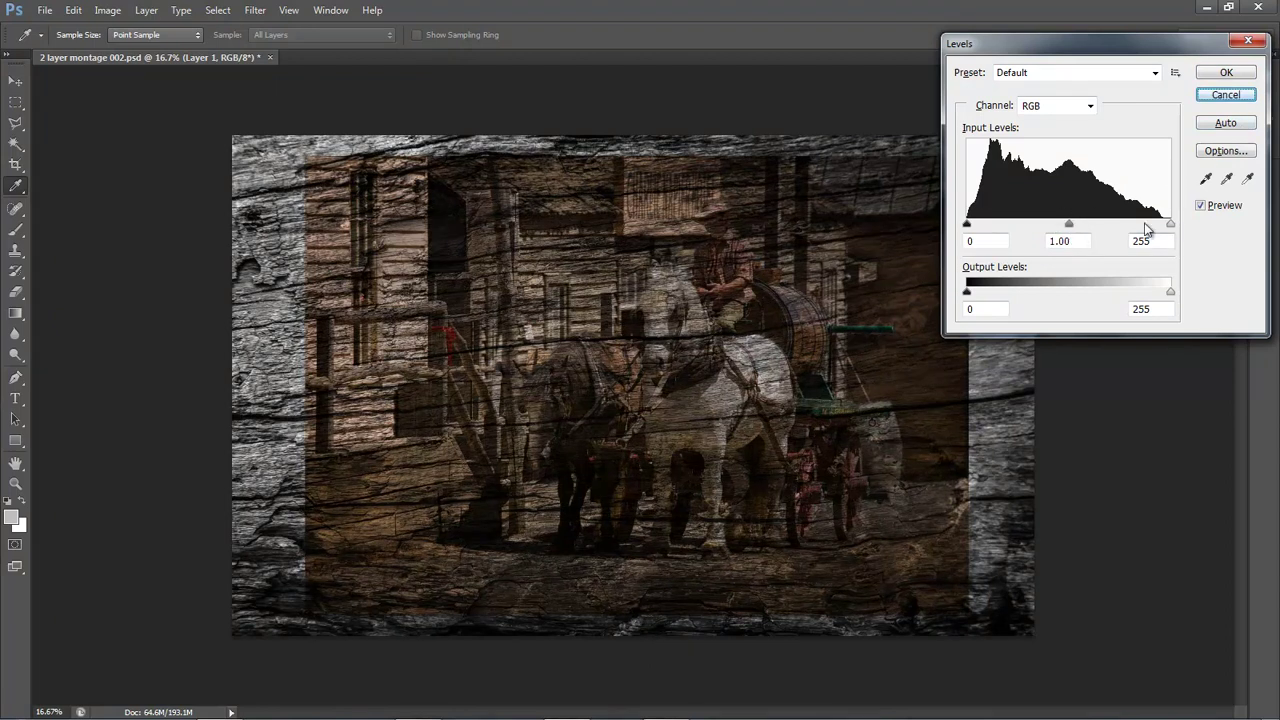
left_click_drag(1173, 231, 1106, 236)
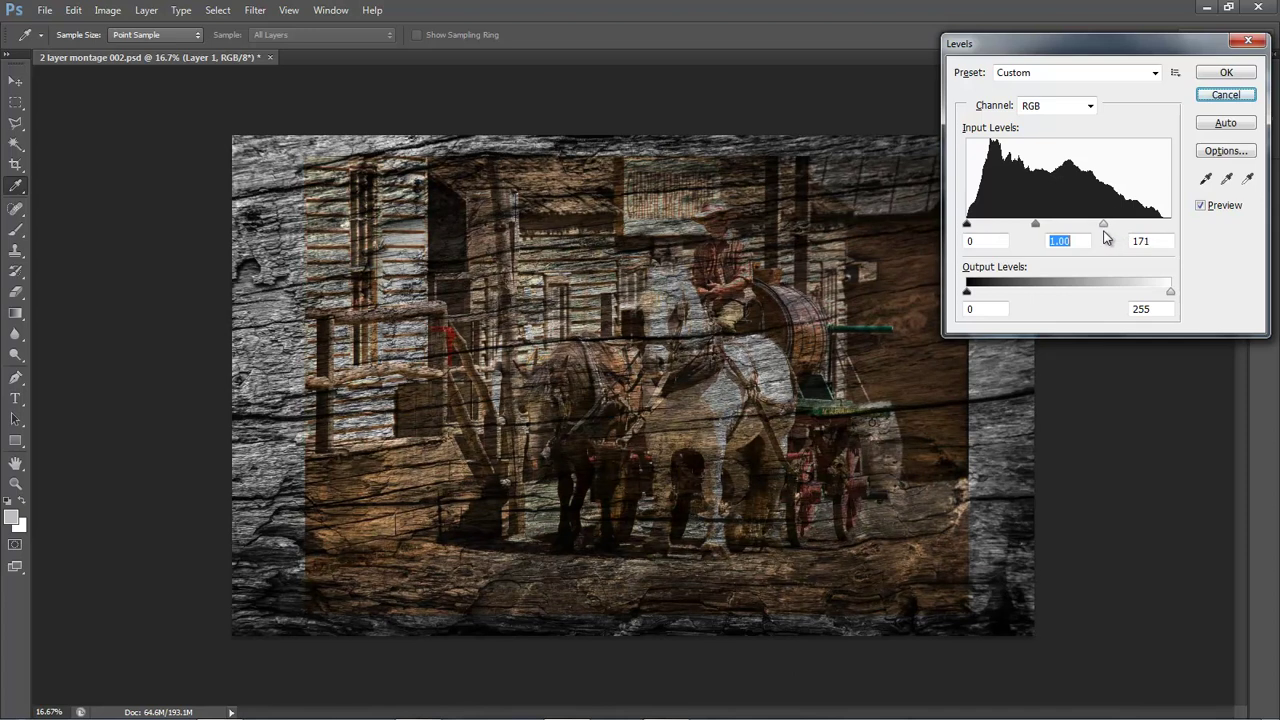
key("Tab")
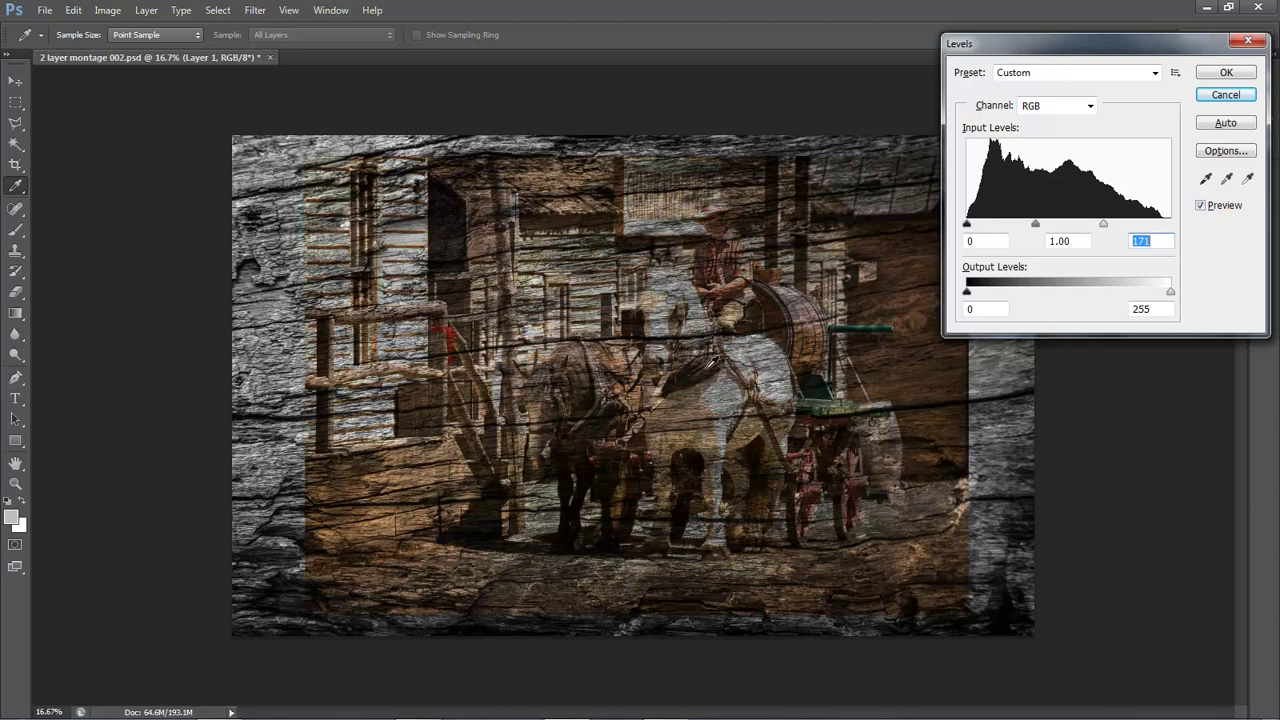
left_click(1226, 74)
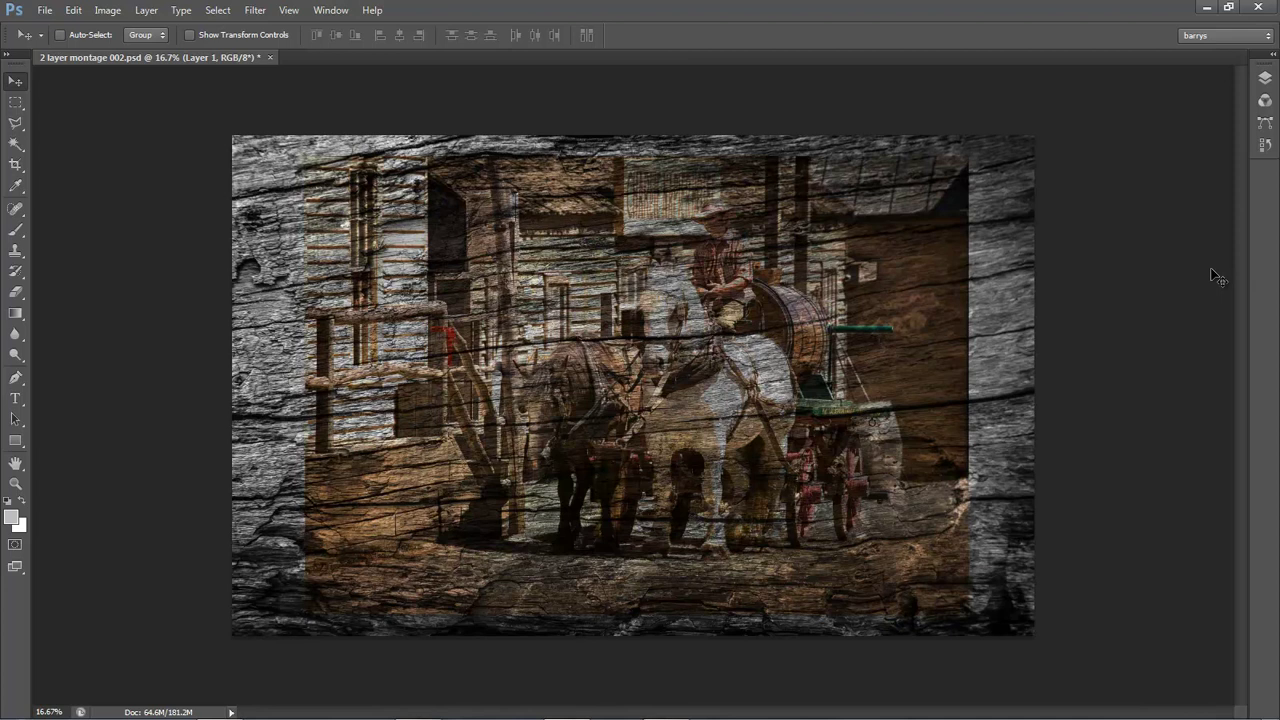
Undo the accidental desaturation to restore the photo's colour, then show the Layers panel
key("ctrl+shift+u")
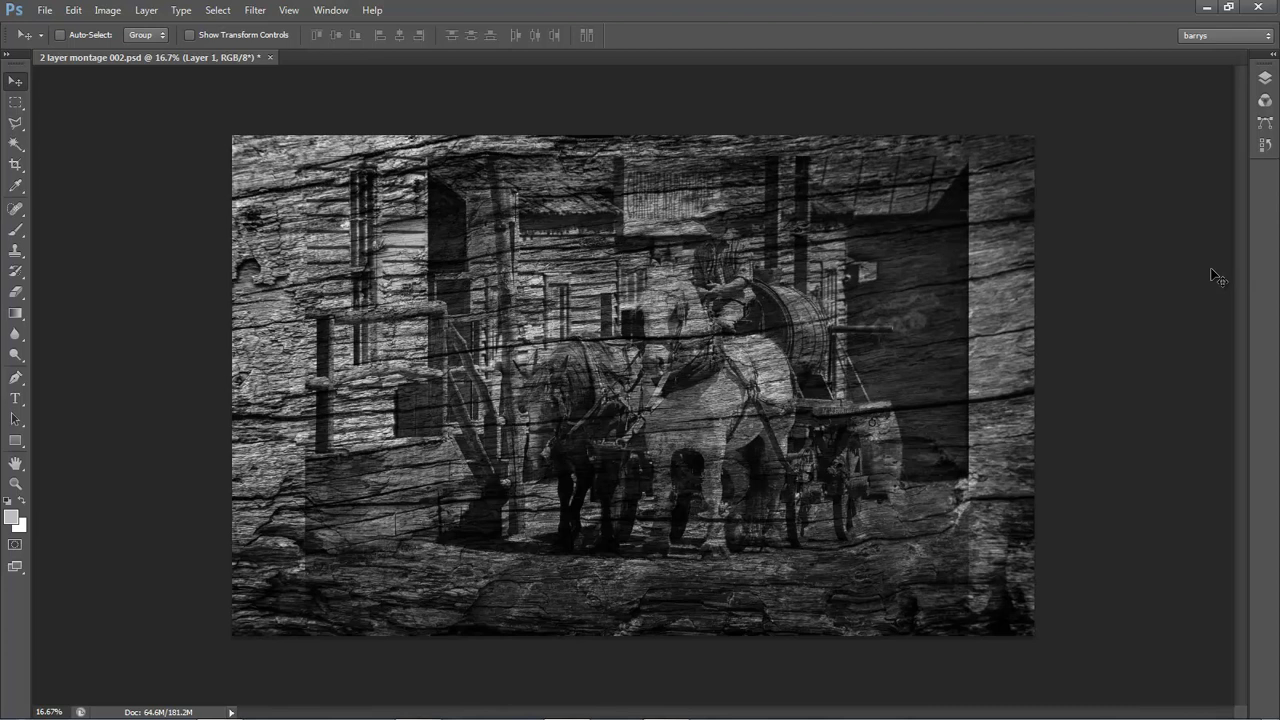
key("ctrl+z")
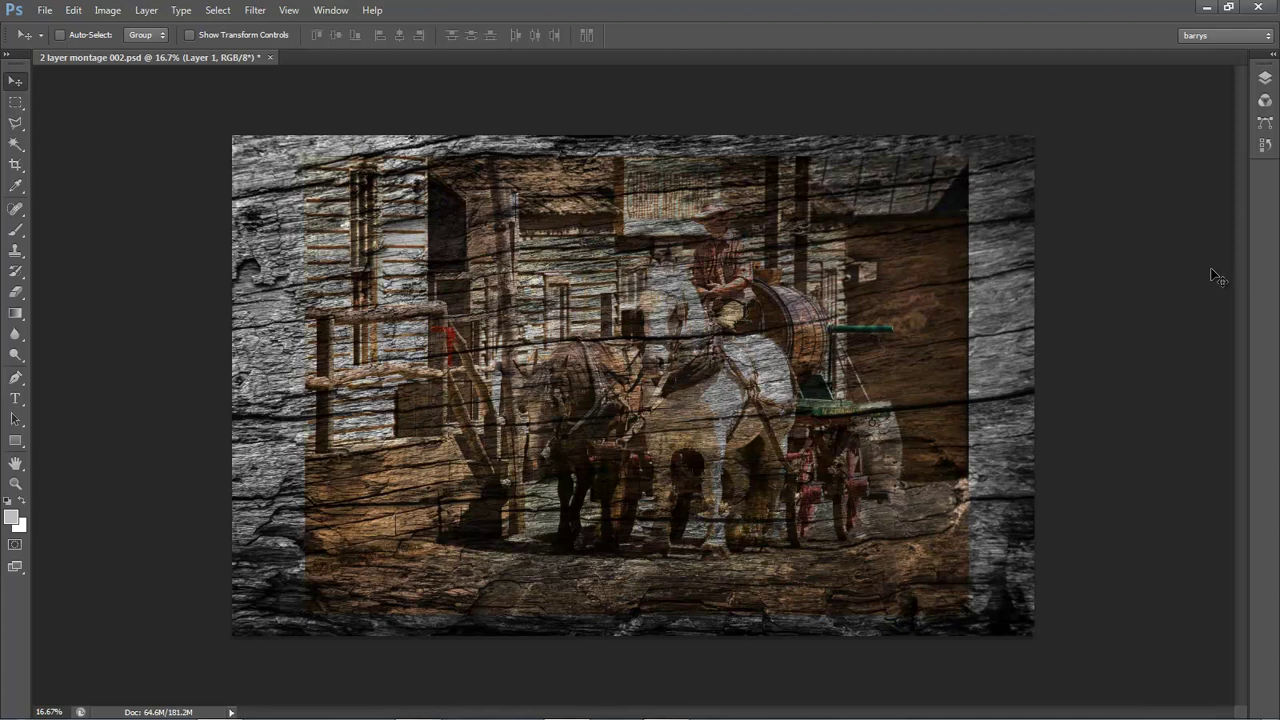
left_click(1266, 78)
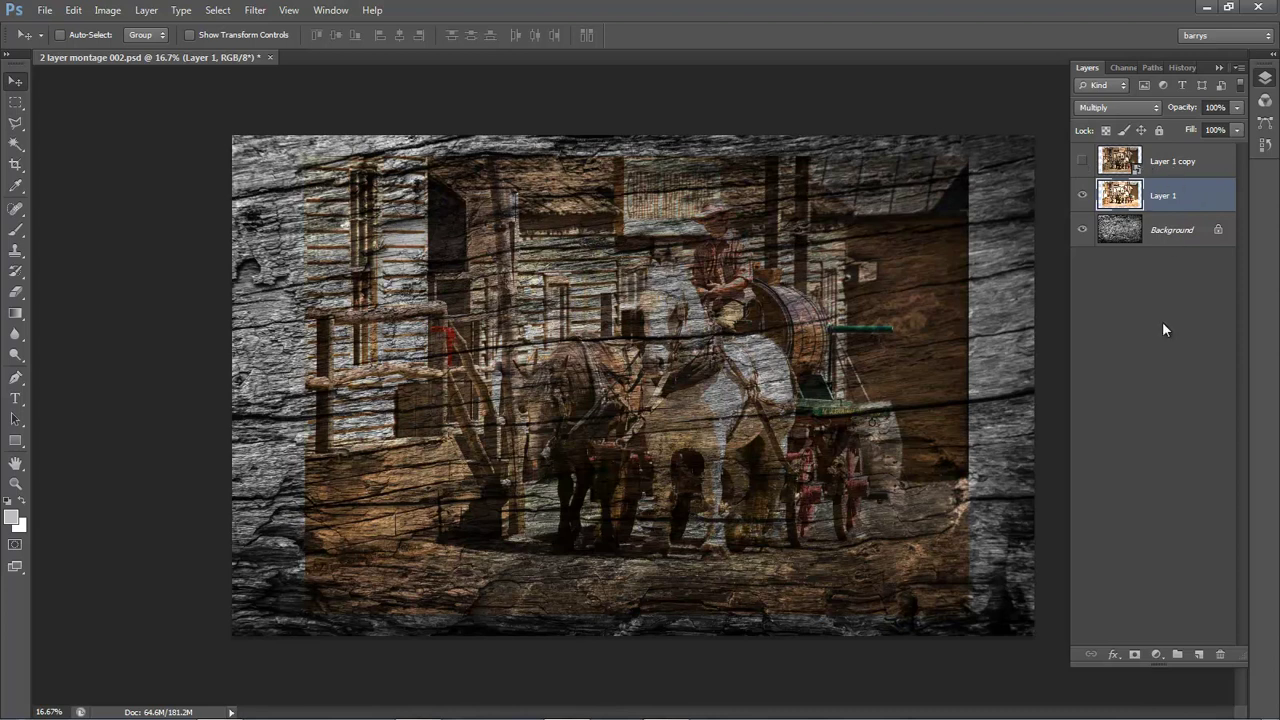
Add a mask to Layer 1 and paint black at size 900, 10% flow along the lower-left edge
left_click(1134, 656)
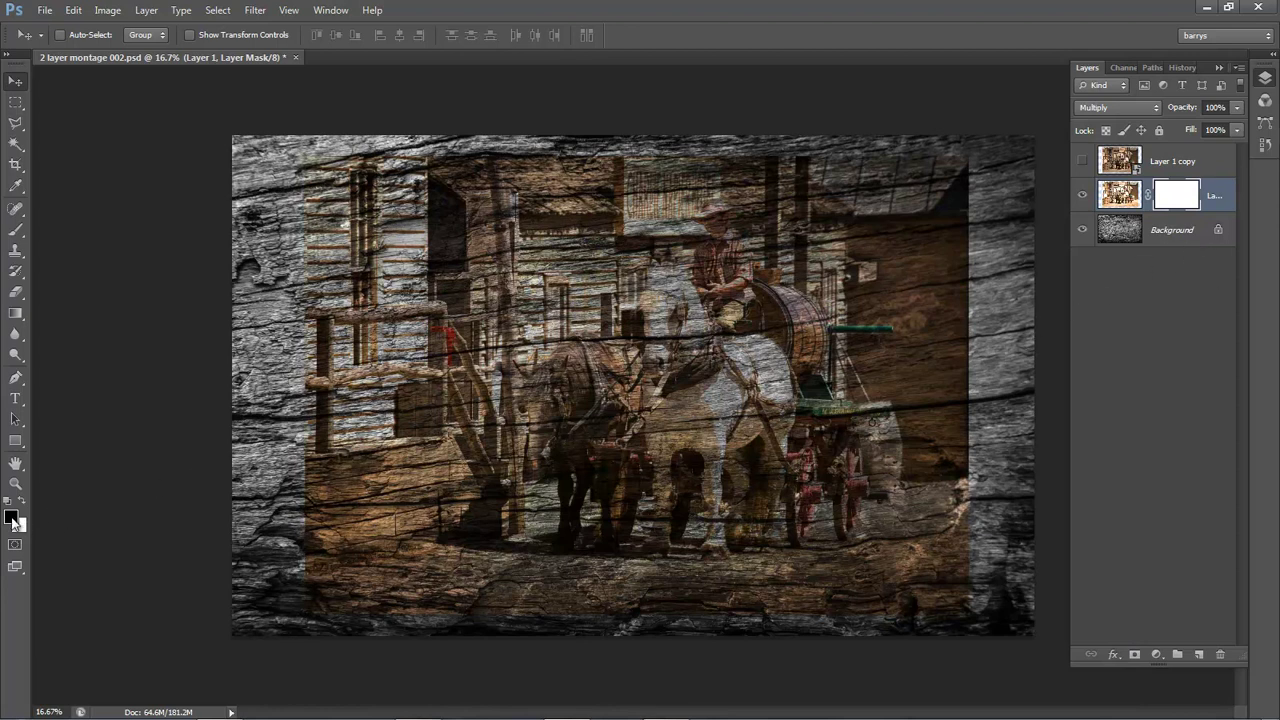
left_click(20, 233)
left_click(70, 227)
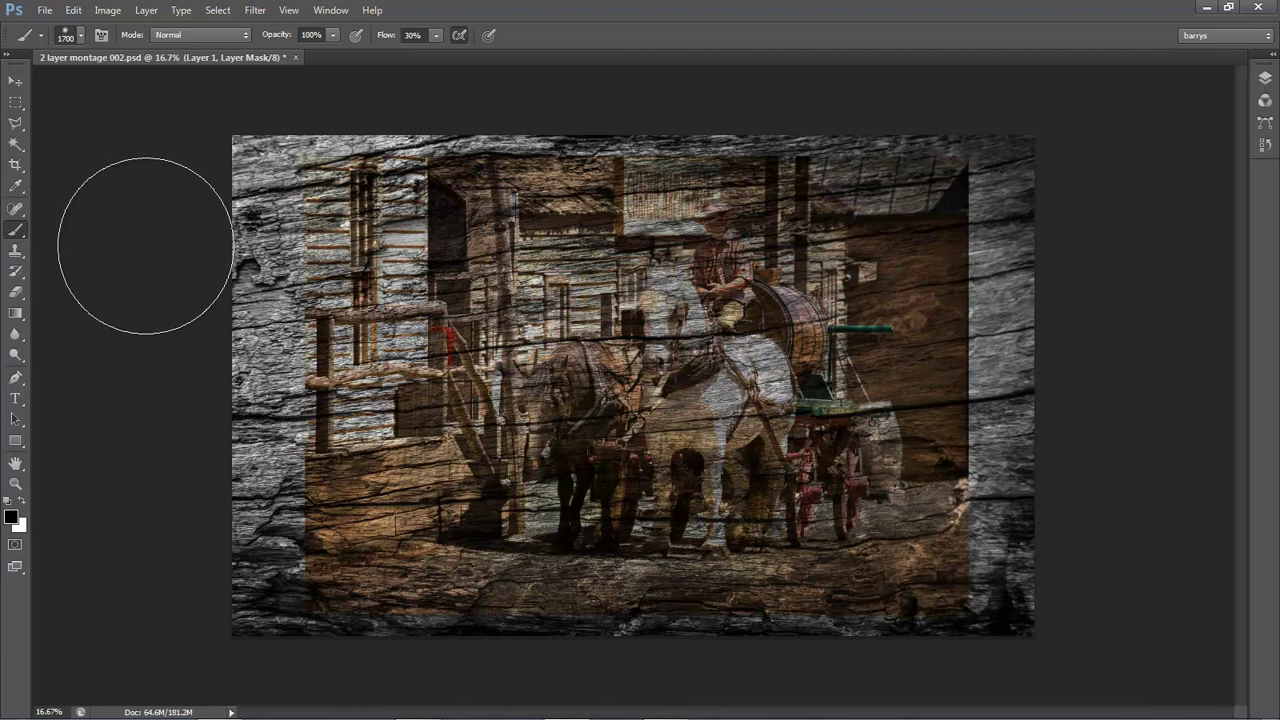
key("bracketleft")
key("bracketleft")
key("bracketleft")
key("bracketleft")
key("bracketleft")
key("bracketleft")
key("bracketleft")
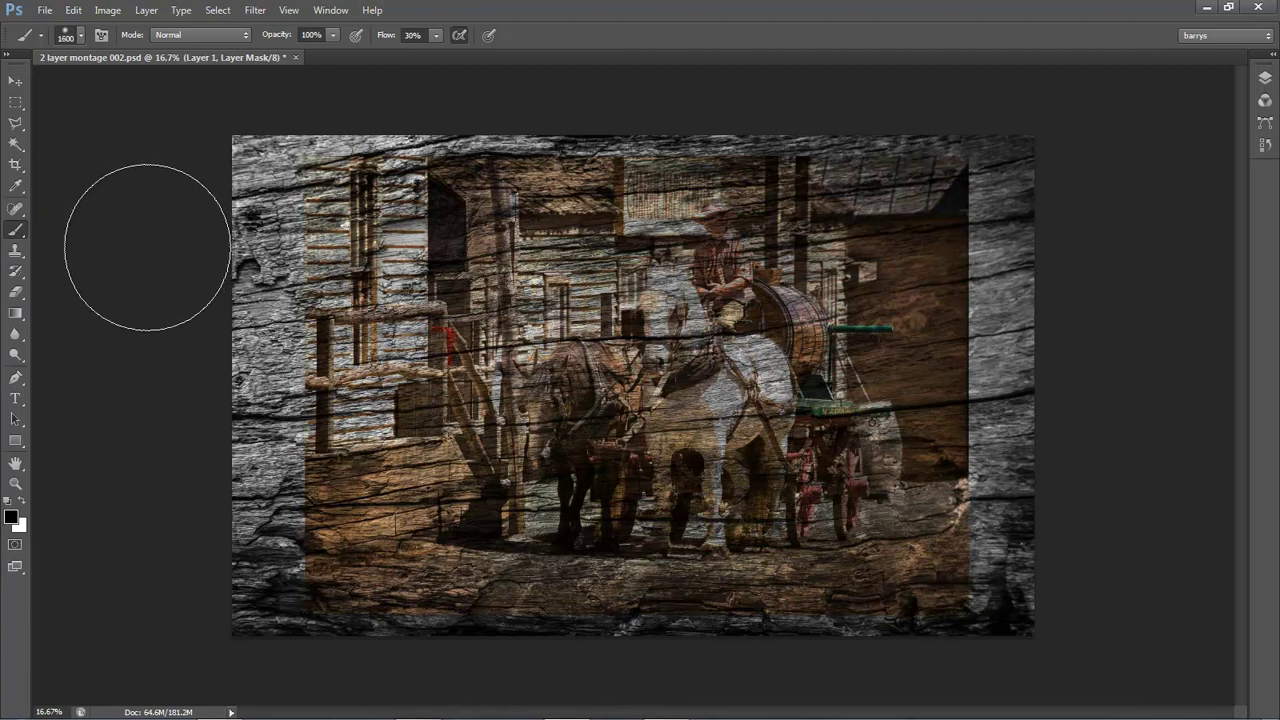
key("bracketleft")
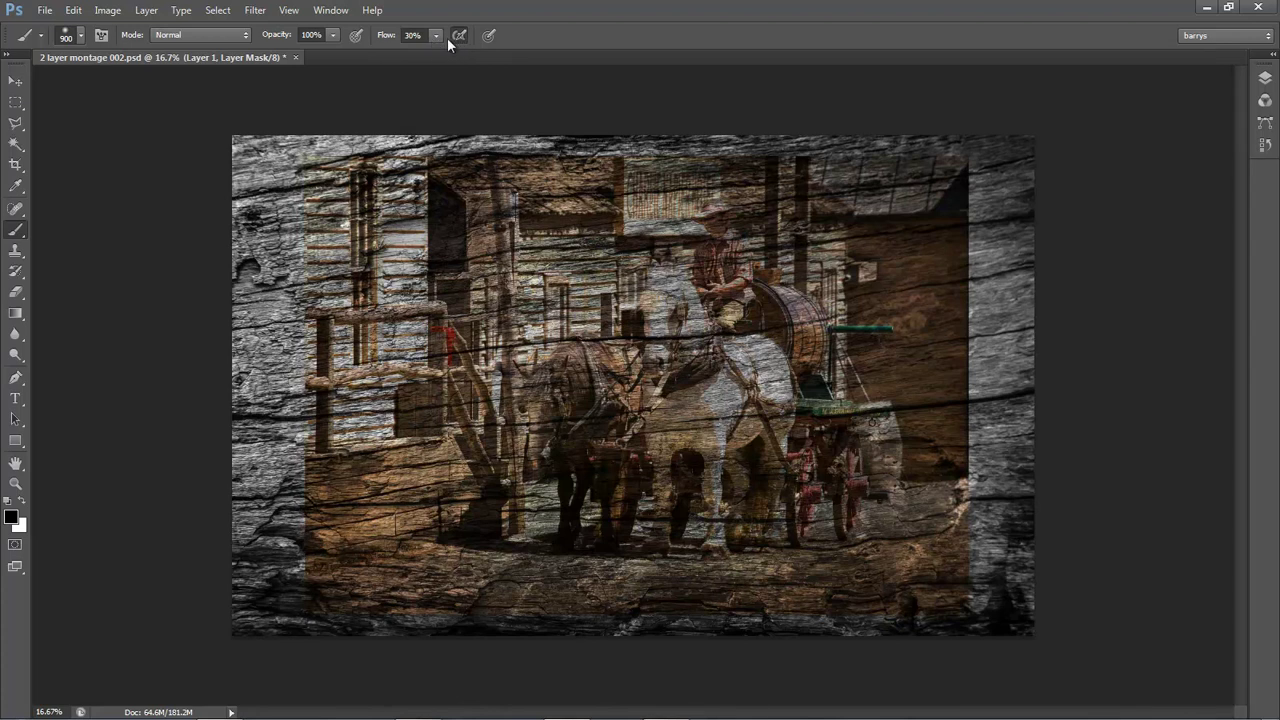
key("shift+1")
mouse_move(185, 466)
left_mouse_down()
mouse_move(326, 467)
mouse_move(168, 472)
mouse_move(322, 470)
mouse_move(217, 478)
mouse_move(263, 470)
mouse_move(282, 478)
mouse_move(223, 484)
mouse_move(327, 484)
mouse_move(168, 509)
mouse_move(323, 509)
mouse_move(182, 536)
mouse_move(360, 536)
mouse_move(173, 561)
mouse_move(379, 552)
mouse_move(175, 581)
mouse_move(313, 588)
mouse_move(248, 602)
mouse_move(348, 612)
mouse_move(129, 620)
mouse_move(230, 530)
mouse_move(232, 472)
mouse_move(146, 436)
mouse_move(323, 368)
mouse_move(164, 378)
mouse_move(340, 325)
mouse_move(175, 295)
mouse_move(352, 255)
mouse_move(211, 204)
mouse_move(317, 175)
mouse_move(261, 171)
mouse_move(404, 158)
mouse_move(296, 212)
mouse_move(364, 234)
mouse_move(361, 260)
mouse_move(221, 298)
mouse_move(385, 310)
mouse_move(235, 341)
mouse_move(341, 365)
mouse_move(152, 392)
mouse_move(373, 418)
mouse_move(189, 451)
mouse_move(248, 457)
mouse_move(332, 497)
mouse_move(143, 577)
mouse_move(234, 600)
mouse_move(311, 595)
mouse_move(158, 611)
mouse_move(249, 578)
left_mouse_up()
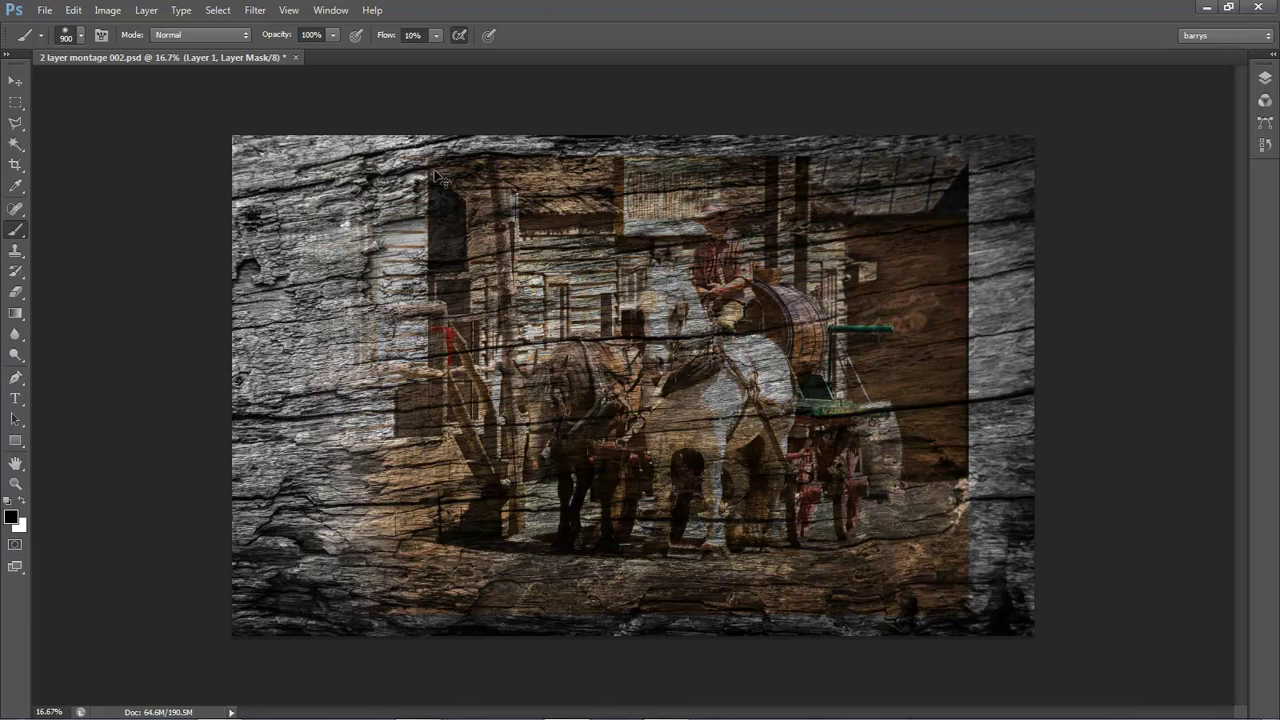
Paint the Layer 1 mask to fade the upper-left, window area, bottom-left corner and lower-right edge
mouse_move(434, 248)
left_mouse_down()
mouse_move(375, 187)
mouse_move(300, 187)
mouse_move(443, 180)
mouse_move(290, 186)
mouse_move(368, 188)
mouse_move(300, 229)
mouse_move(425, 238)
mouse_move(347, 280)
mouse_move(417, 213)
mouse_move(336, 206)
mouse_move(386, 190)
mouse_move(278, 262)
mouse_move(383, 303)
mouse_move(343, 311)
mouse_move(329, 441)
mouse_move(316, 430)
mouse_move(338, 419)
mouse_move(396, 322)
mouse_move(430, 214)
left_mouse_up()
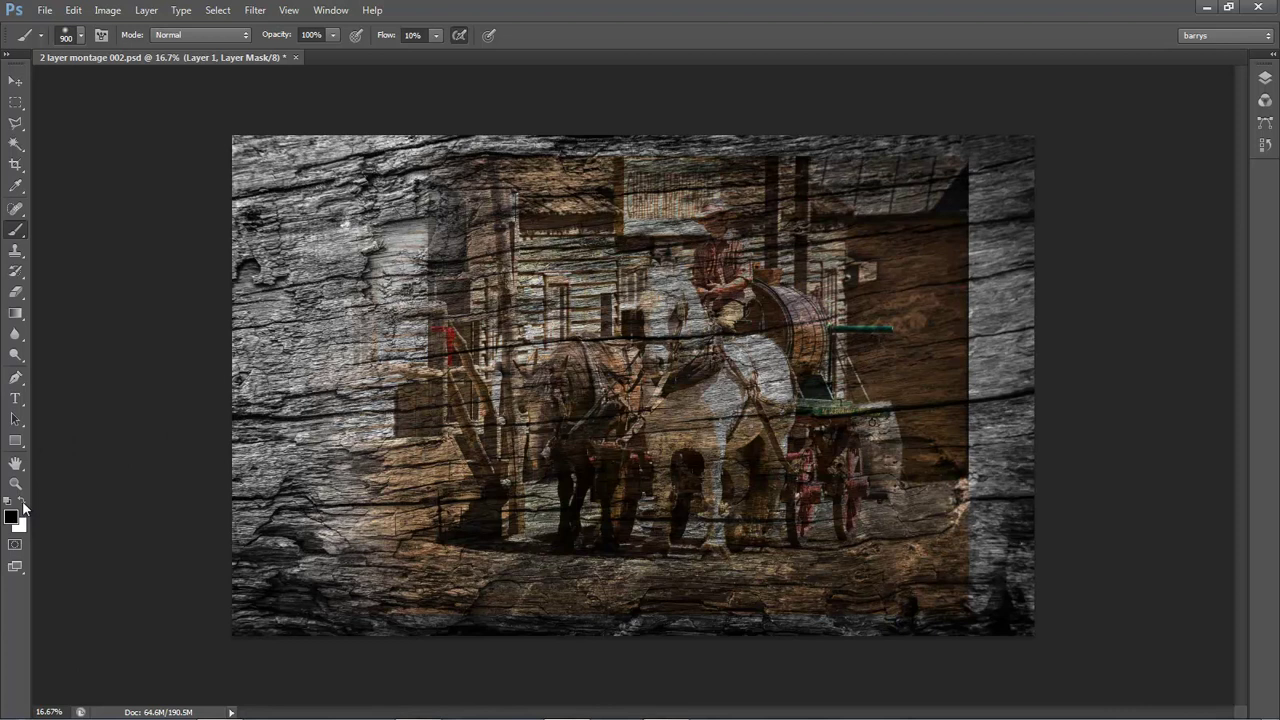
mouse_move(450, 205)
left_mouse_down()
mouse_move(466, 198)
mouse_move(408, 250)
mouse_move(400, 285)
mouse_move(430, 170)
mouse_move(445, 318)
mouse_move(430, 330)
left_mouse_up()
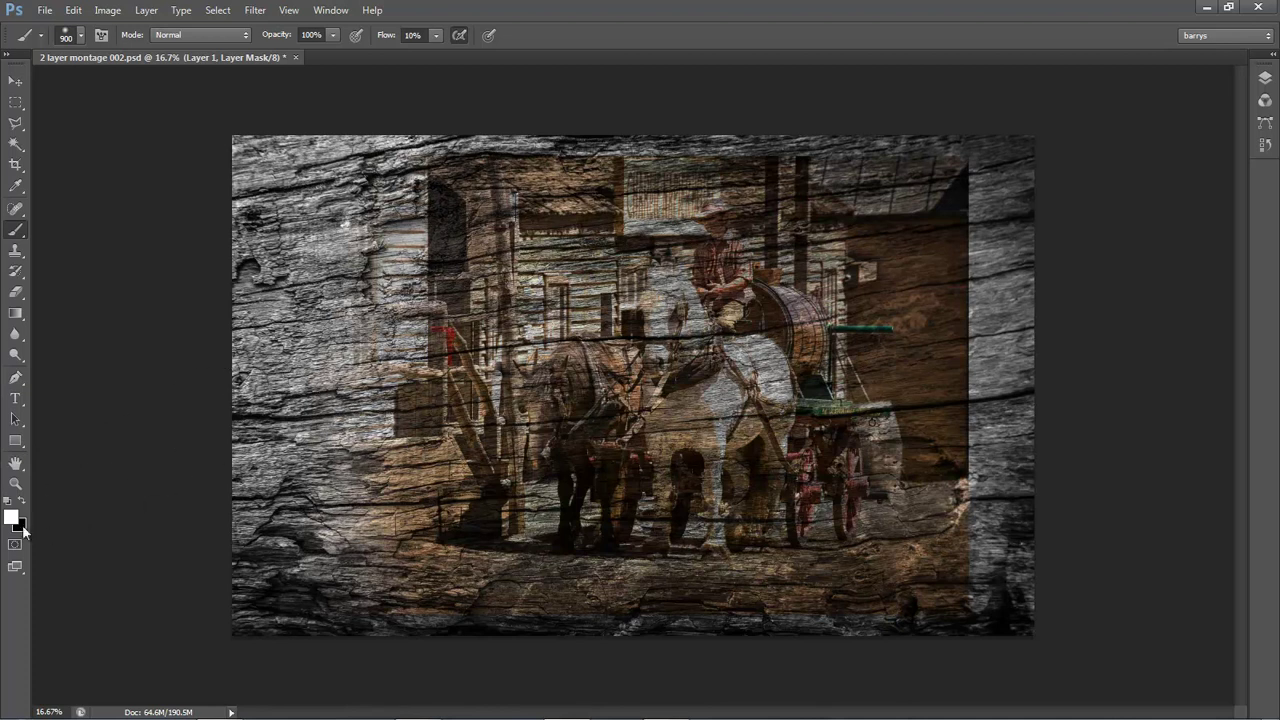
mouse_move(433, 197)
left_mouse_down()
mouse_move(340, 220)
mouse_move(420, 250)
mouse_move(440, 300)
mouse_move(380, 260)
mouse_move(403, 195)
mouse_move(330, 295)
mouse_move(345, 290)
left_mouse_up()
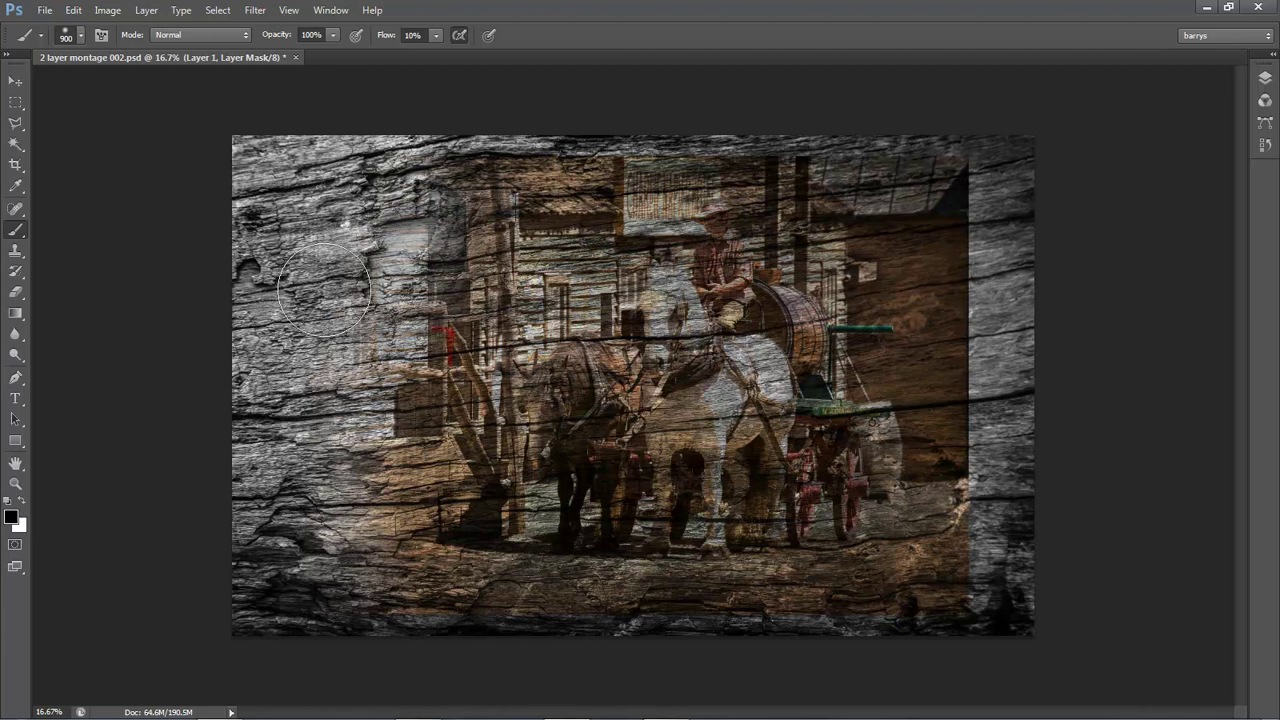
mouse_move(320, 609)
left_mouse_down()
mouse_move(358, 611)
mouse_move(271, 590)
mouse_move(506, 620)
mouse_move(285, 625)
mouse_move(349, 618)
mouse_move(238, 579)
mouse_move(324, 606)
mouse_move(318, 617)
mouse_move(599, 626)
mouse_move(329, 623)
mouse_move(492, 622)
mouse_move(408, 629)
mouse_move(915, 627)
mouse_move(703, 647)
mouse_move(969, 629)
mouse_move(747, 640)
mouse_move(991, 608)
mouse_move(883, 611)
mouse_move(879, 597)
mouse_move(1012, 568)
mouse_move(752, 603)
mouse_move(924, 577)
mouse_move(261, 601)
mouse_move(409, 594)
mouse_move(294, 591)
mouse_move(340, 550)
mouse_move(347, 563)
mouse_move(362, 533)
left_mouse_up()
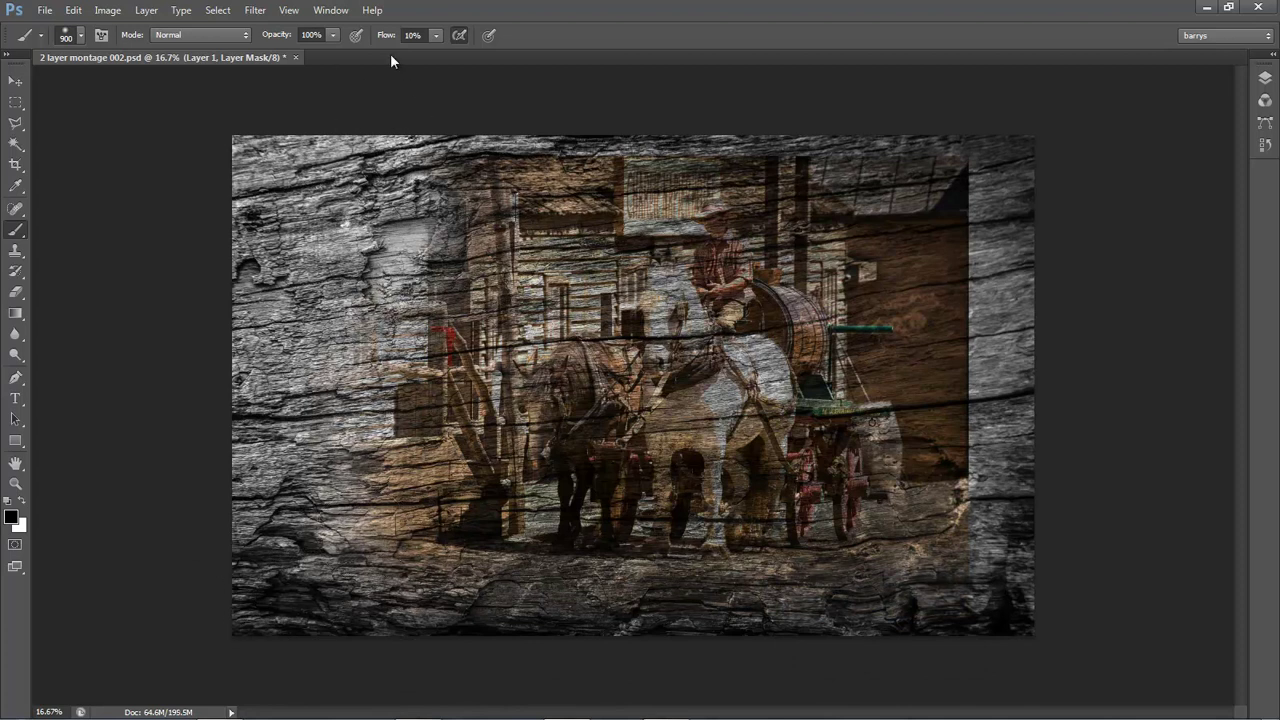
mouse_move(325, 537)
left_mouse_down()
mouse_move(296, 558)
mouse_move(340, 510)
left_mouse_up()
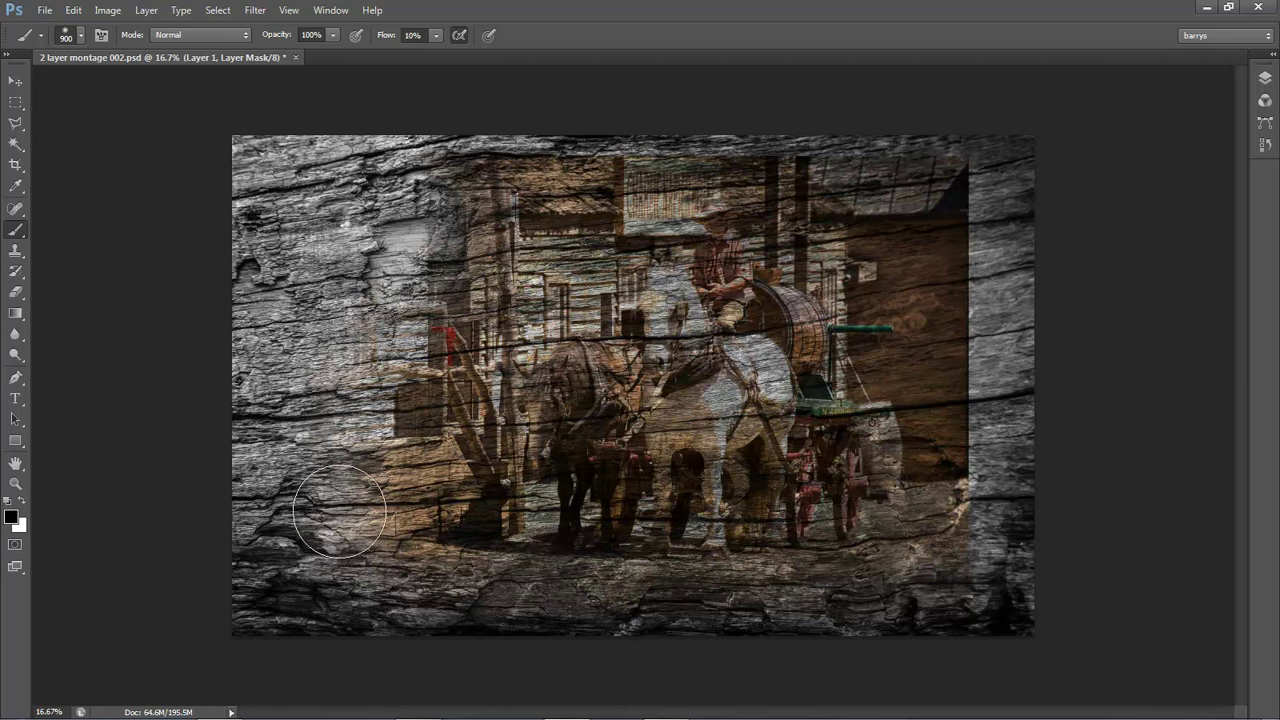
mouse_move(1001, 541)
left_mouse_down()
mouse_move(974, 556)
mouse_move(1084, 423)
mouse_move(1003, 269)
mouse_move(927, 206)
mouse_move(965, 175)
mouse_move(1015, 163)
mouse_move(851, 177)
mouse_move(973, 159)
mouse_move(997, 174)
mouse_move(870, 228)
mouse_move(988, 241)
mouse_move(1045, 269)
mouse_move(1088, 306)
mouse_move(1078, 362)
left_mouse_up()
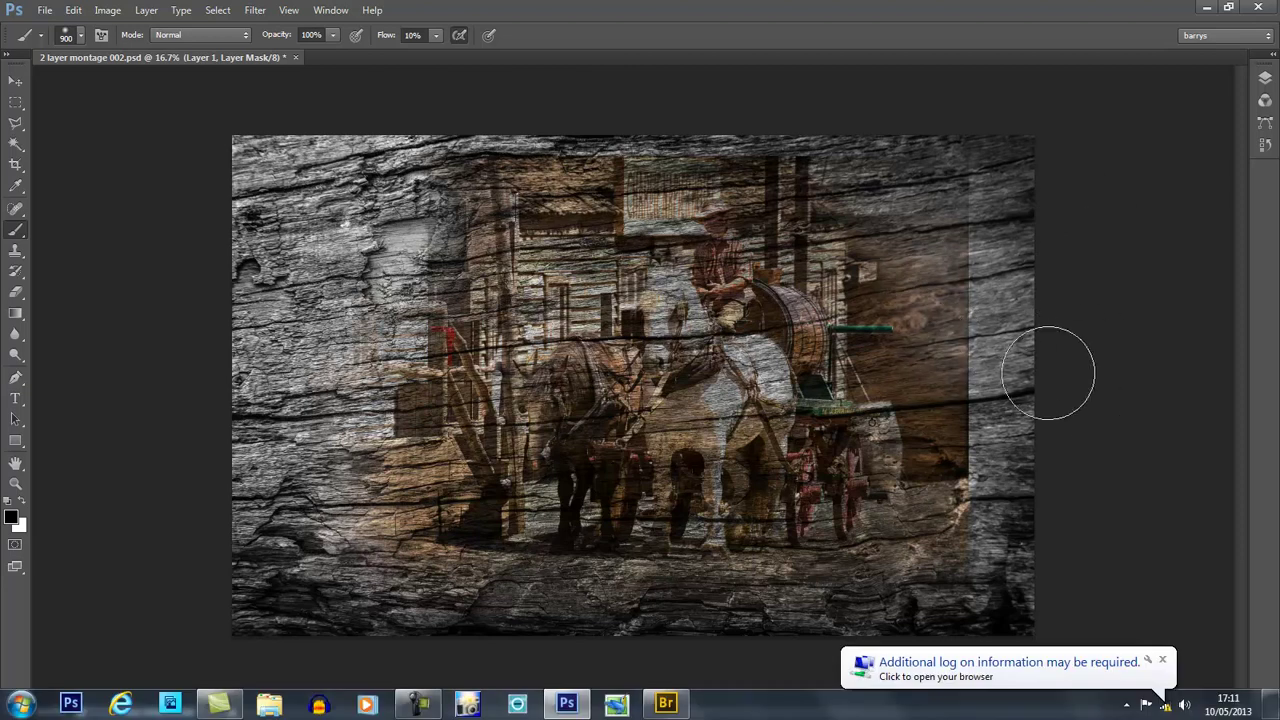
Dismiss the notification, mask out more of the lower-right, and shrink the brush to 800
left_click(1163, 662)
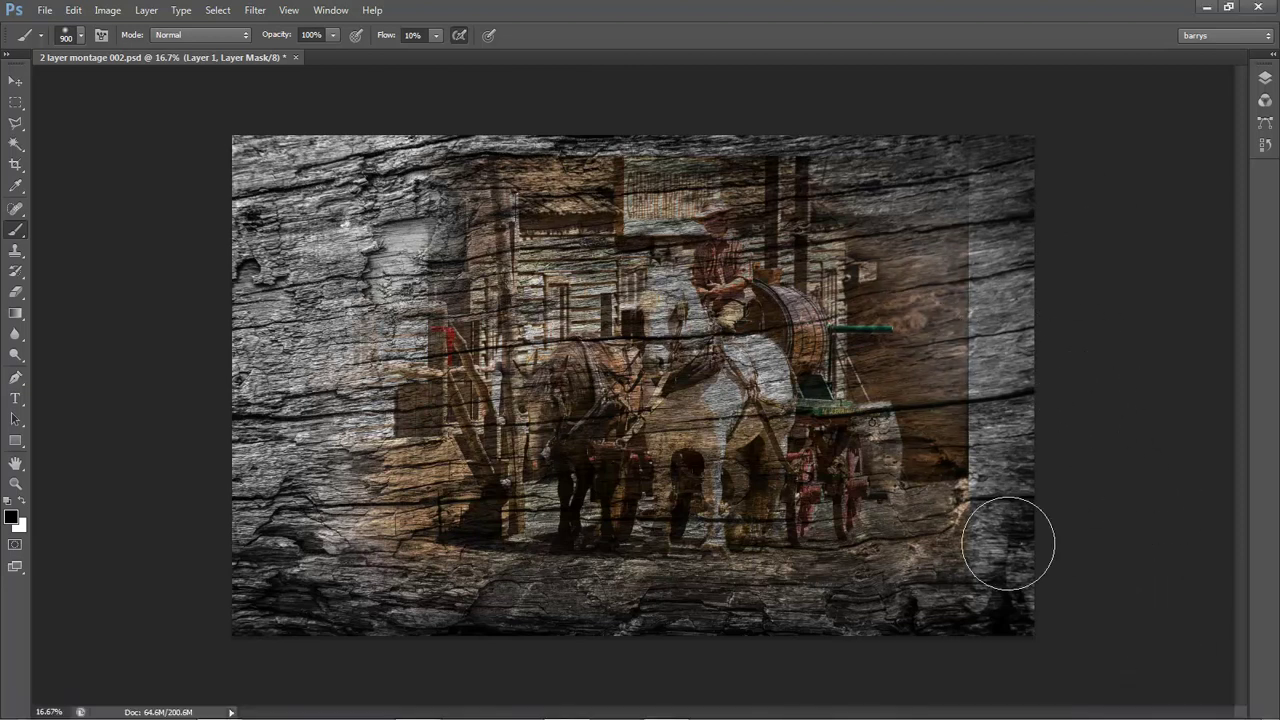
mouse_move(942, 460)
left_mouse_down()
mouse_move(1037, 509)
mouse_move(974, 543)
mouse_move(937, 448)
mouse_move(996, 345)
mouse_move(894, 277)
mouse_move(929, 214)
left_mouse_up()
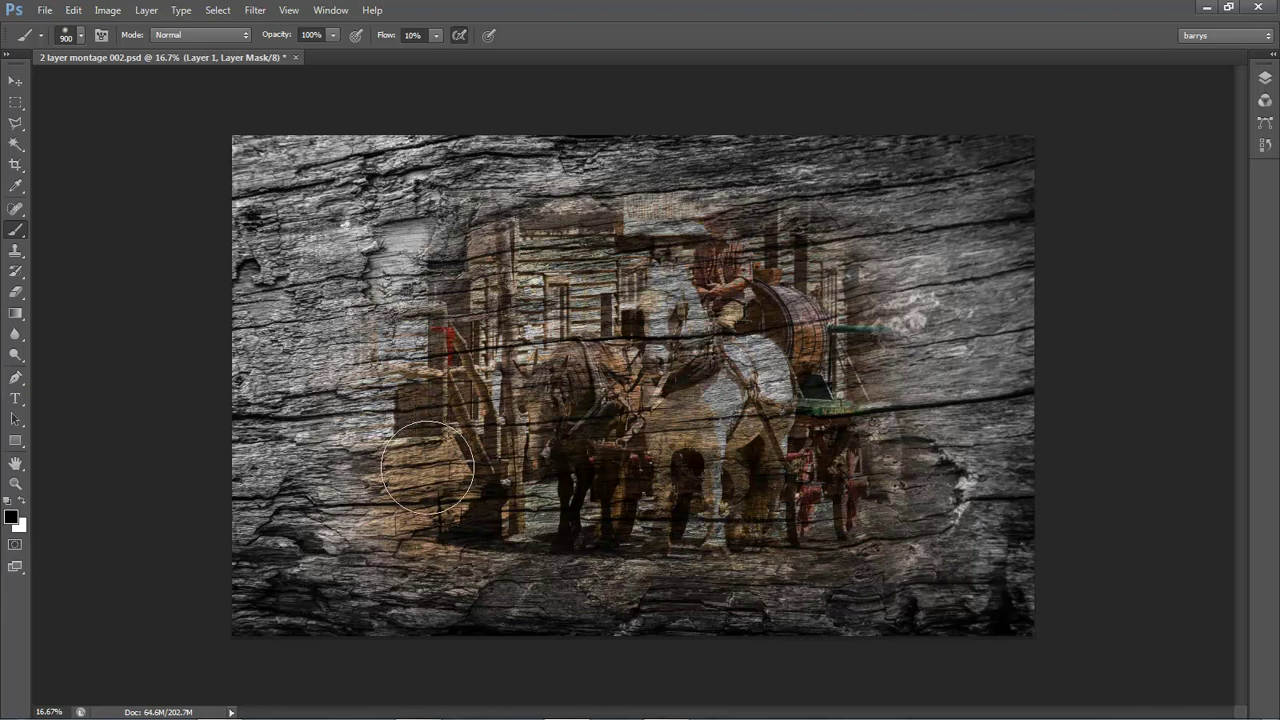
key("bracketleft")
key("bracketleft")
key("bracketleft")
key("bracketleft")
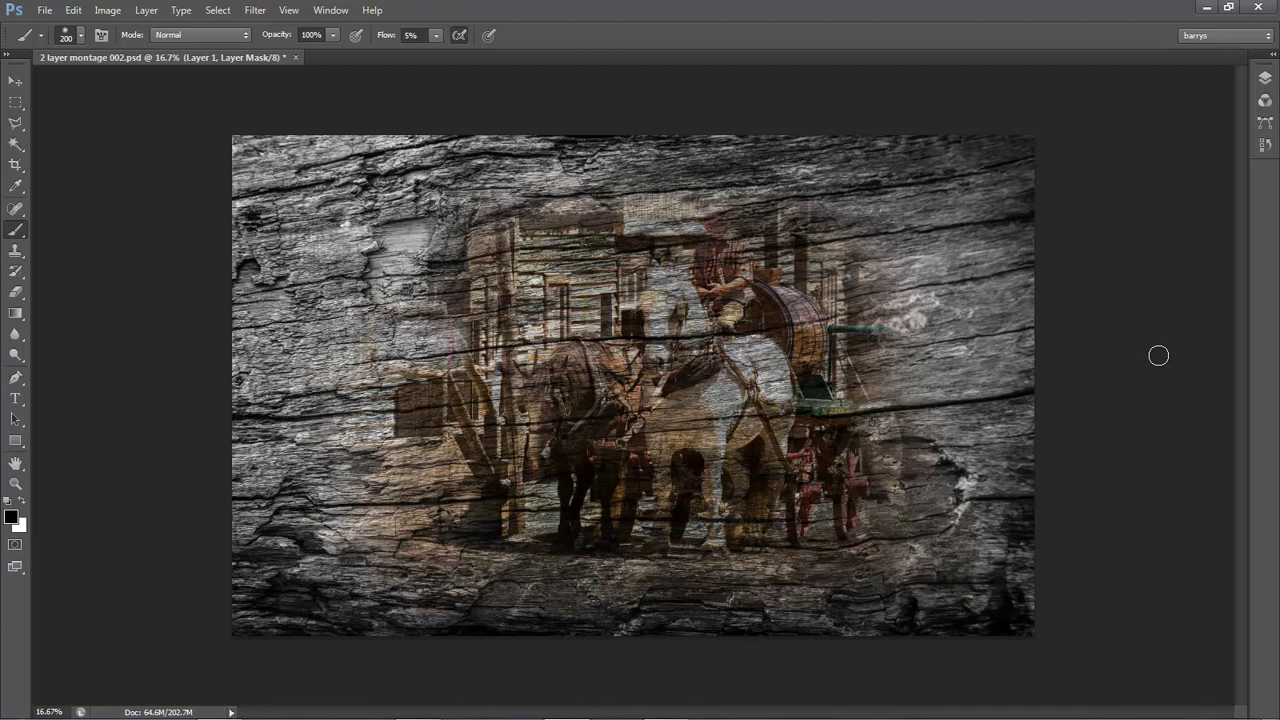
left_click(1265, 78)
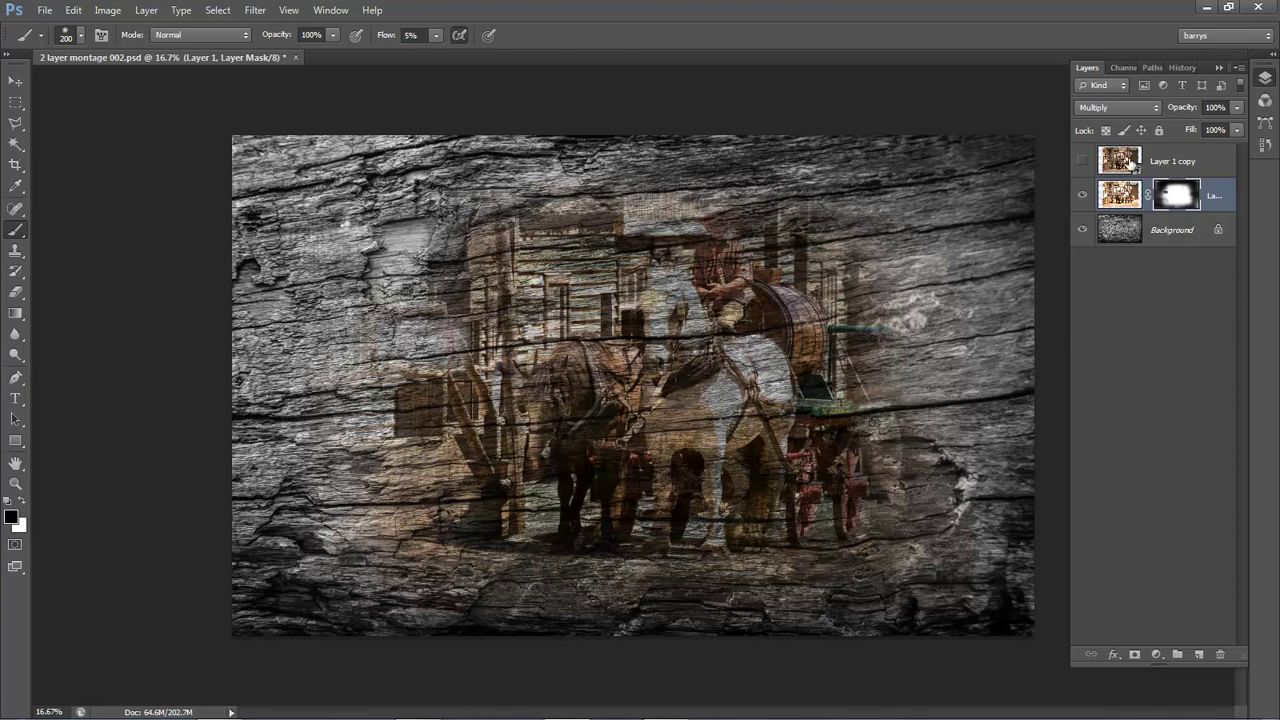
Show and select Layer 1 copy, switch it from Multiply to Normal, compare, and add a mask
left_click(1081, 163)
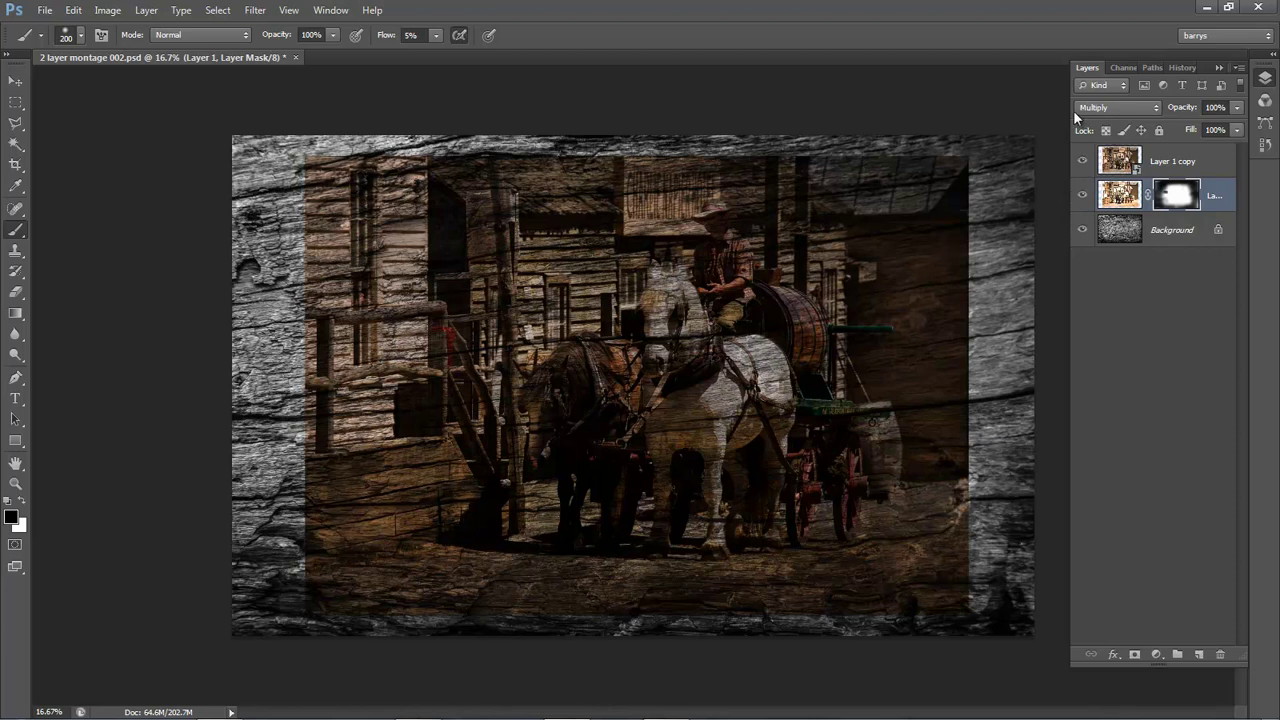
left_click(1165, 165)
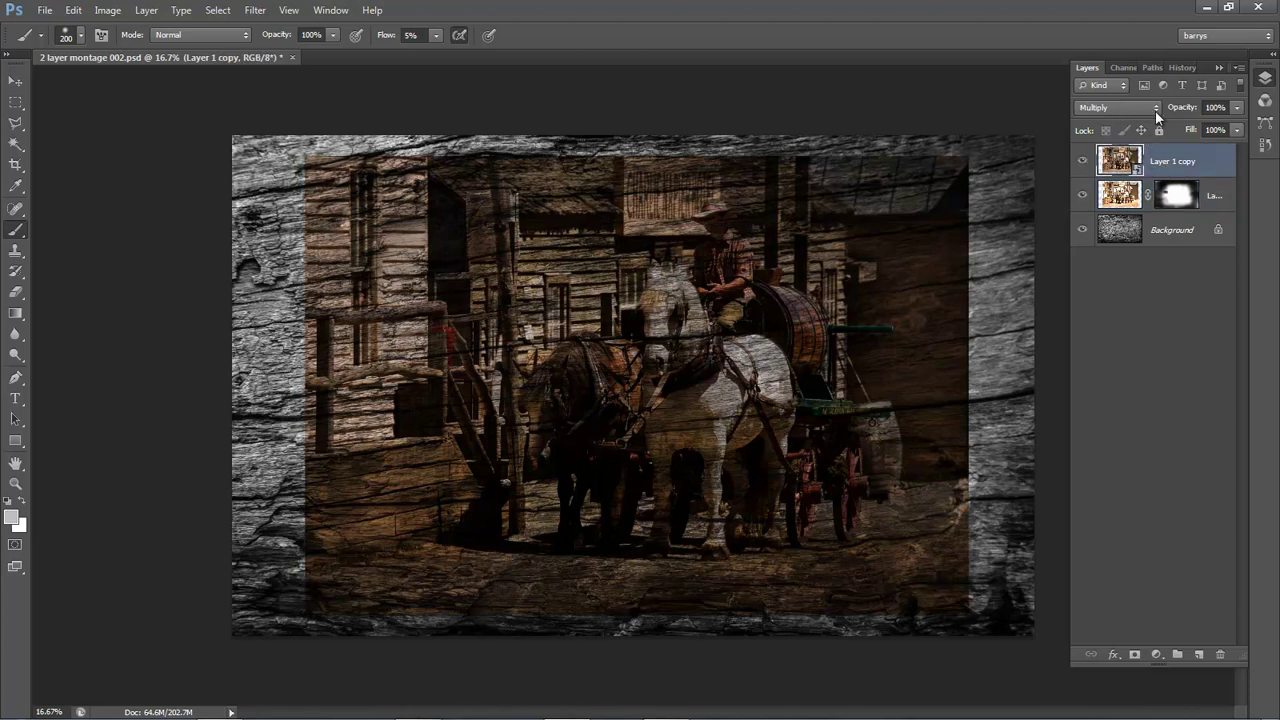
left_click(1155, 108)
left_click(1150, 125)
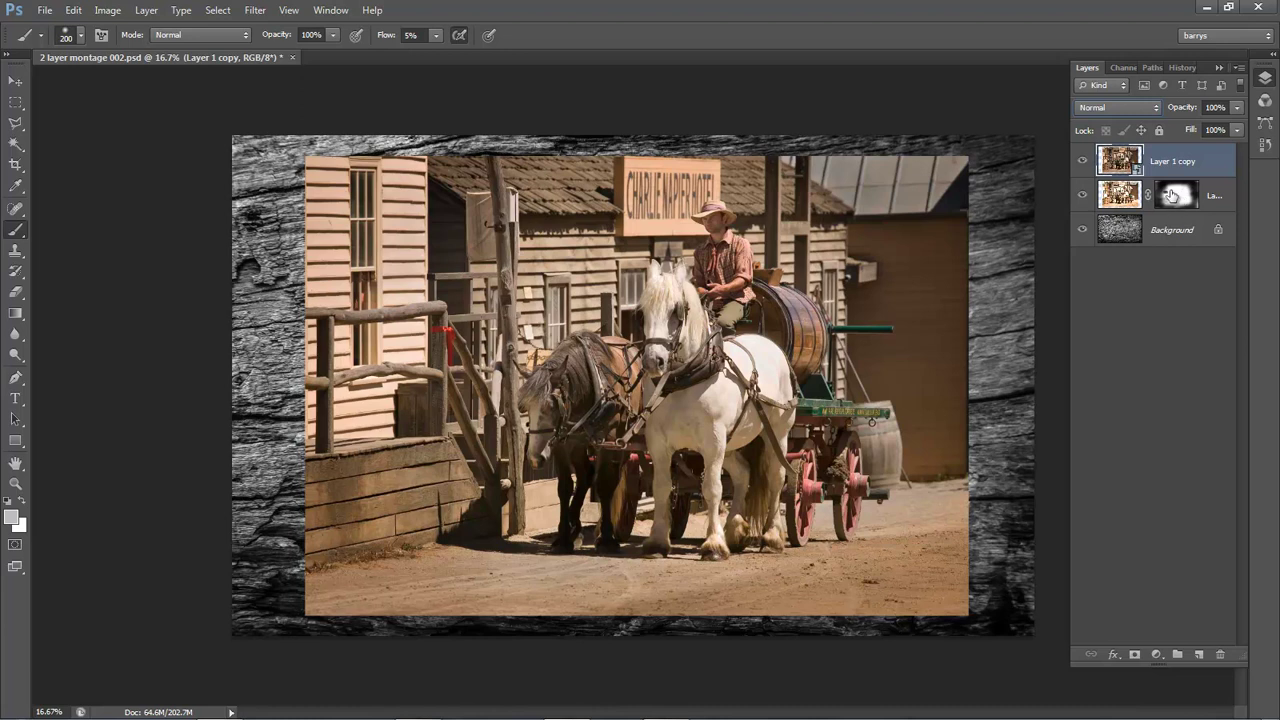
left_click(1082, 162)
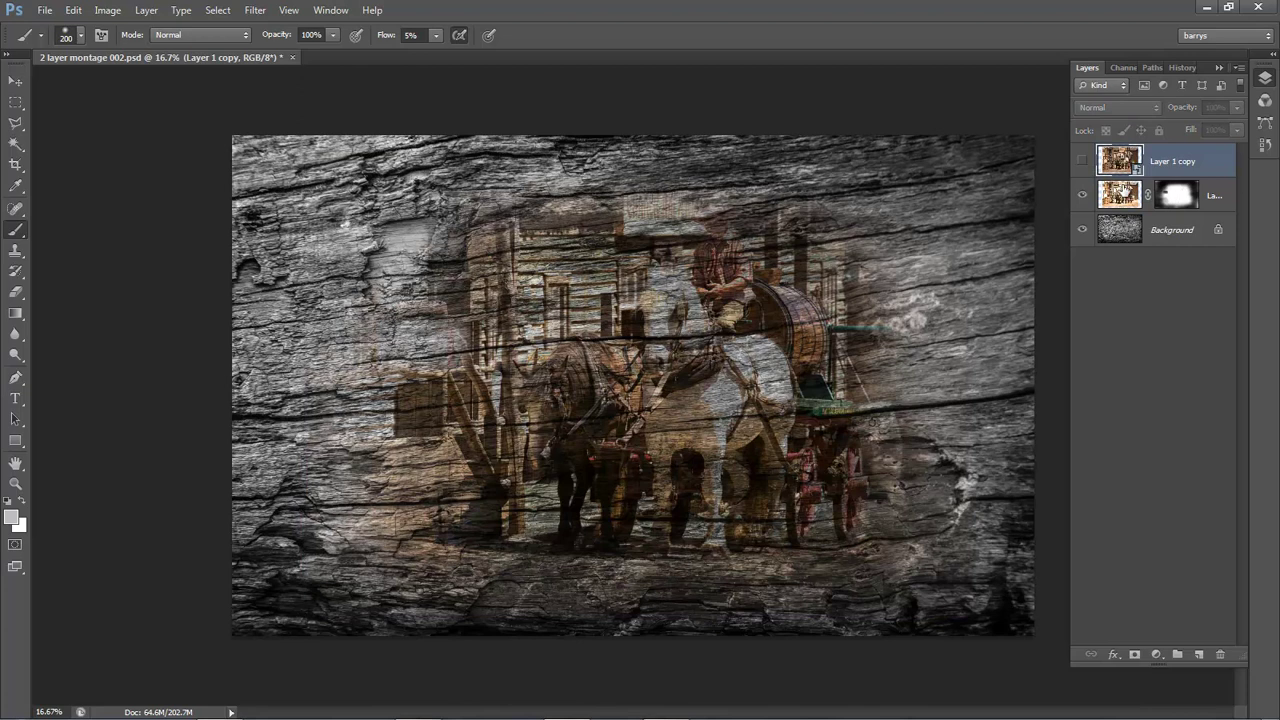
left_click(1083, 163)
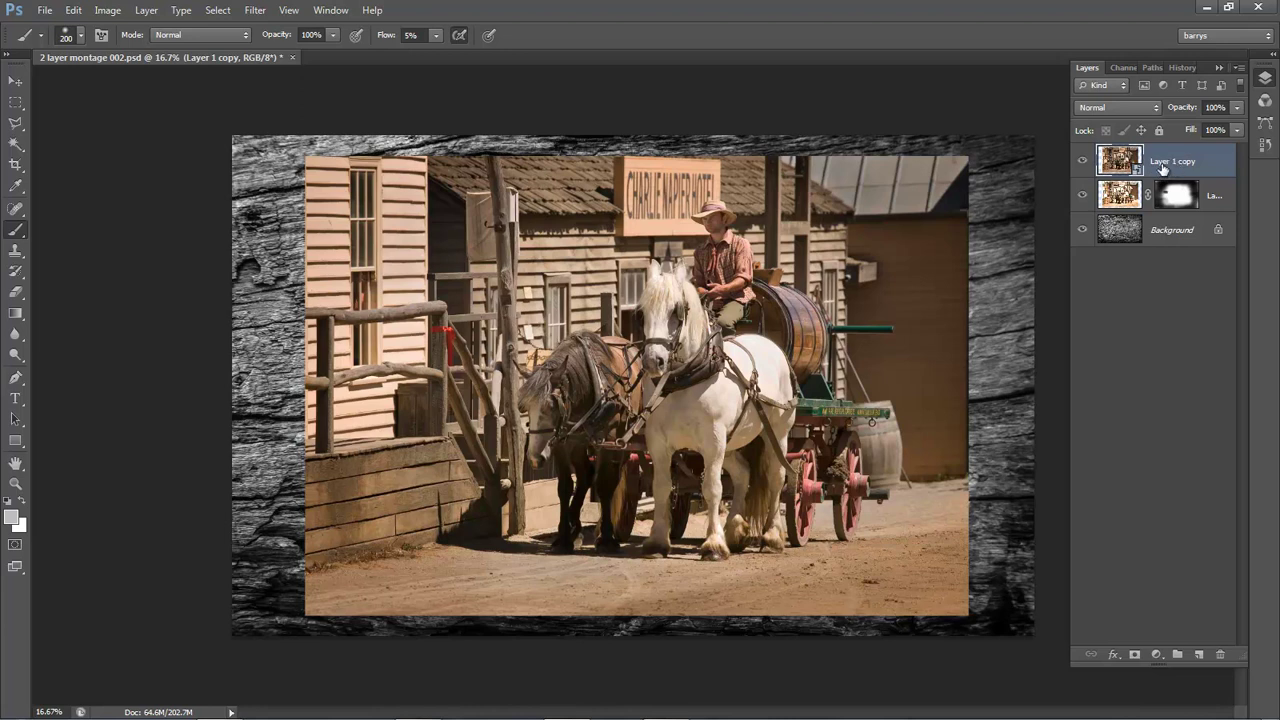
left_click(1134, 656)
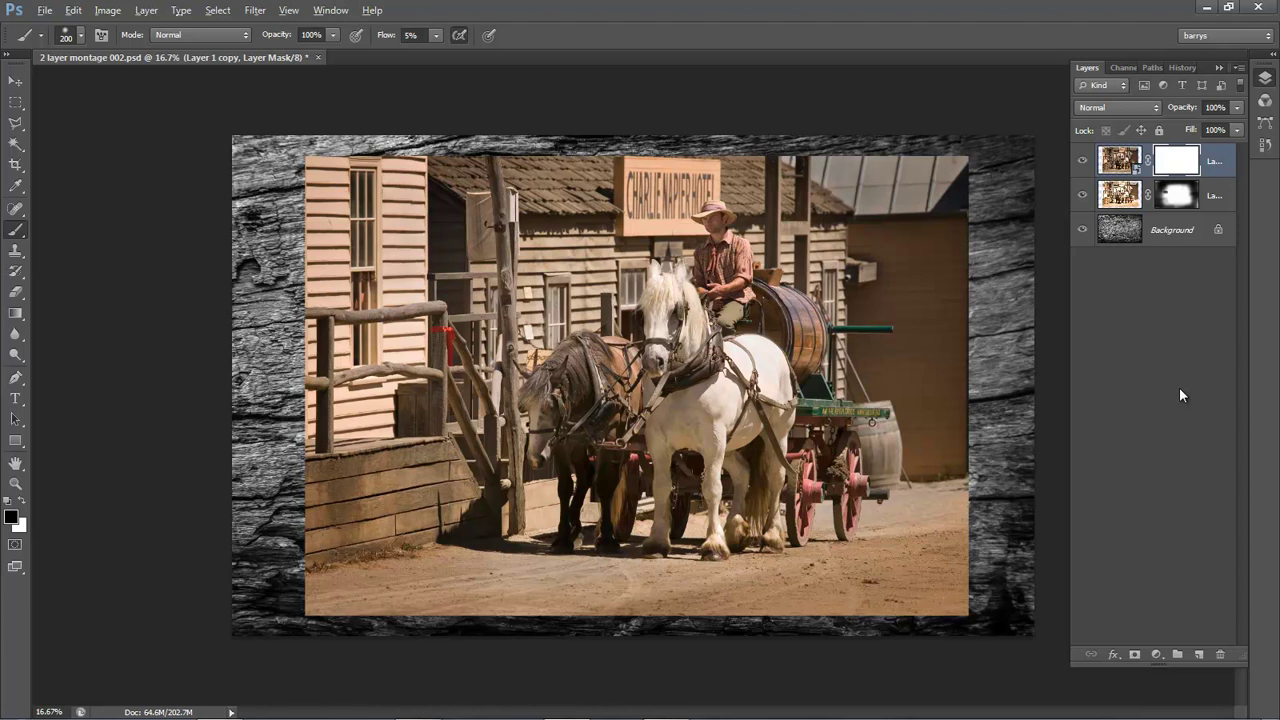
Invert Layer 1 copy's mask to black and make white the foreground colour
key("ctrl+i")
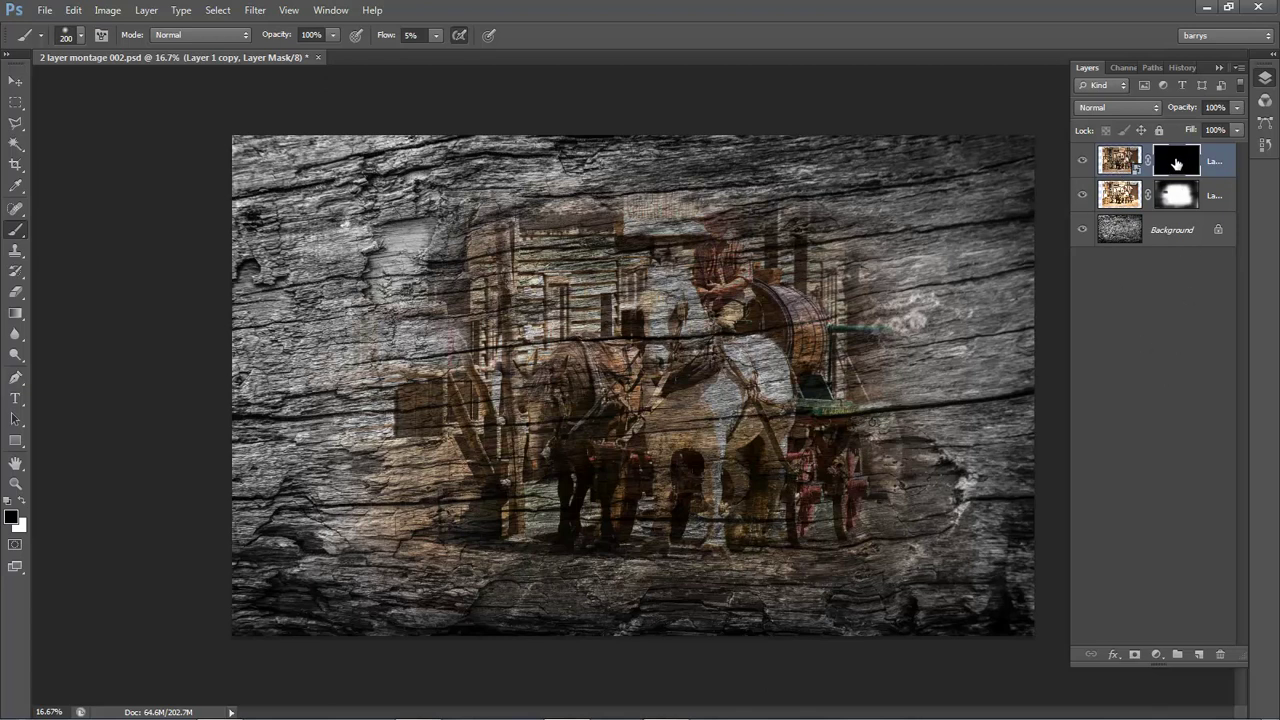
left_click(22, 502)
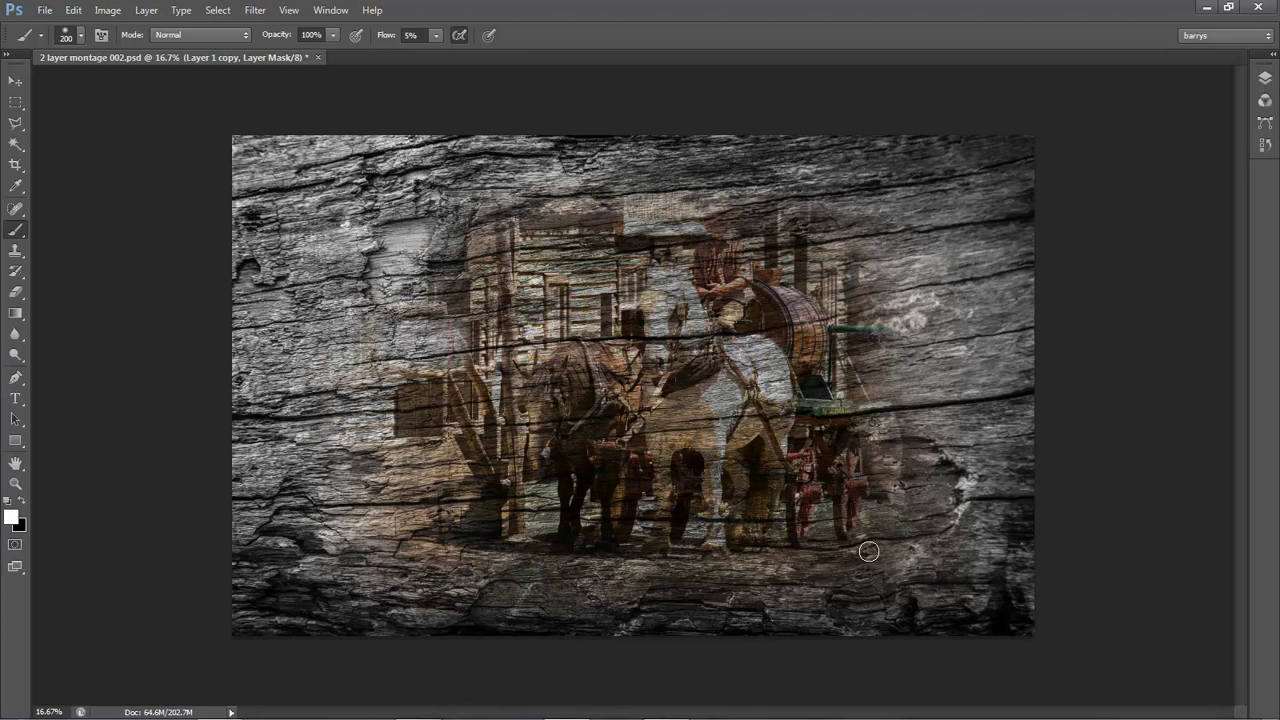
Zoom in on the driver and paint white on the mask to reveal his head, hat and face, brush size 100 then 175
mouse_move(616, 174)
left_mouse_down()
mouse_move(740, 328)
mouse_move(893, 436)
left_mouse_up()
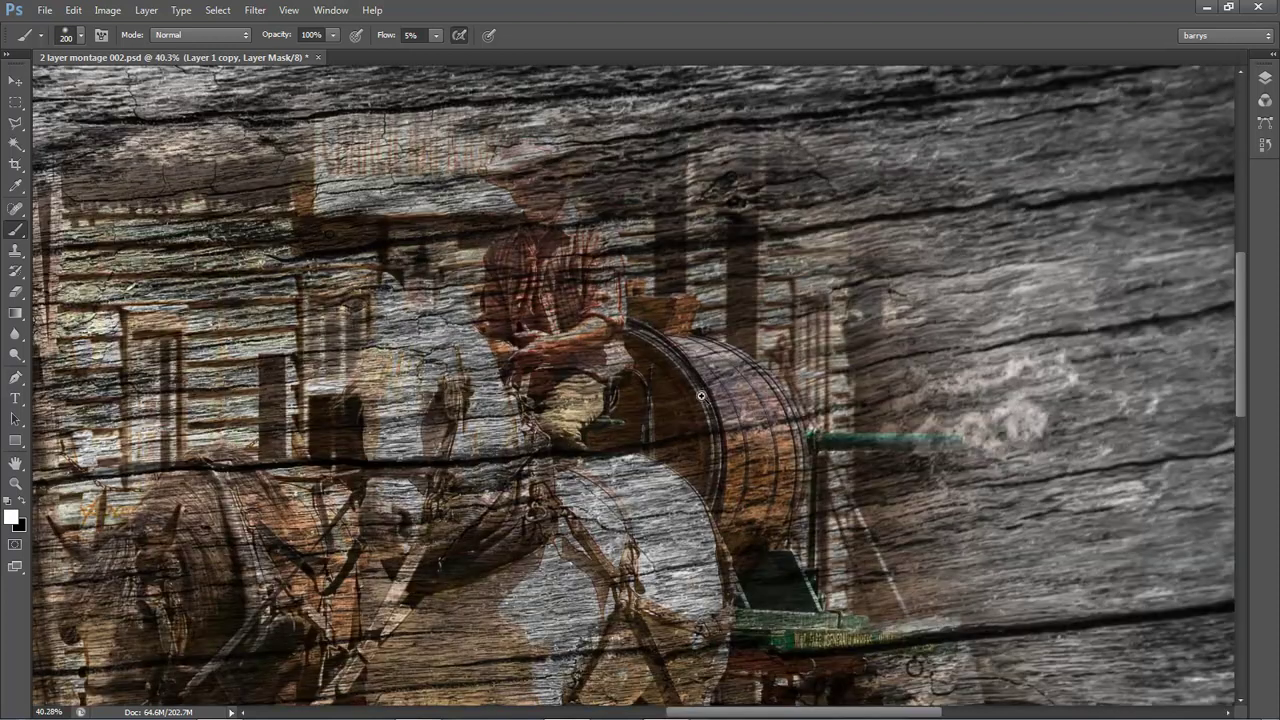
mouse_move(510, 203)
left_mouse_down()
mouse_move(490, 222)
mouse_move(508, 245)
mouse_move(527, 190)
left_mouse_up()
key("bracketleft")
key("bracketleft")
key("bracketleft")
key("bracketleft")
key("bracketleft")
key("bracketleft")
key("bracketleft")
mouse_move(538, 150)
left_mouse_down()
mouse_move(504, 177)
mouse_move(538, 177)
mouse_move(538, 202)
mouse_move(555, 178)
mouse_move(527, 190)
mouse_move(560, 166)
mouse_move(511, 204)
mouse_move(542, 188)
mouse_move(528, 202)
mouse_move(528, 137)
mouse_move(511, 139)
mouse_move(549, 159)
mouse_move(532, 132)
mouse_move(500, 135)
mouse_move(516, 148)
mouse_move(510, 178)
mouse_move(487, 188)
mouse_move(551, 186)
mouse_move(556, 210)
mouse_move(554, 175)
mouse_move(544, 172)
mouse_move(514, 269)
mouse_move(551, 328)
mouse_move(519, 286)
mouse_move(537, 275)
mouse_move(527, 282)
mouse_move(517, 265)
mouse_move(536, 286)
mouse_move(519, 256)
mouse_move(529, 249)
mouse_move(490, 362)
mouse_move(584, 303)
mouse_move(592, 250)
mouse_move(608, 293)
mouse_move(607, 253)
mouse_move(609, 373)
mouse_move(590, 407)
mouse_move(576, 338)
mouse_move(574, 400)
mouse_move(563, 321)
mouse_move(536, 326)
mouse_move(552, 454)
mouse_move(532, 145)
mouse_move(520, 169)
mouse_move(436, 215)
mouse_move(333, 132)
mouse_move(480, 125)
mouse_move(425, 155)
mouse_move(462, 177)
mouse_move(360, 195)
mouse_move(460, 190)
mouse_move(345, 195)
mouse_move(490, 200)
mouse_move(335, 180)
mouse_move(330, 147)
mouse_move(398, 136)
mouse_move(485, 175)
mouse_move(358, 343)
mouse_move(480, 433)
mouse_move(440, 462)
mouse_move(470, 428)
left_mouse_up()
key("bracketright")
key("bracketright")
key("bracketright")
key("bracketright")
key("bracketright")
key("bracketright")
With a larger brush, reveal more of the white horse and red wagon wheels, and fade the dark horse's head
key("ctrl+0")
key("bracketright")
key("bracketright")
key("bracketright")
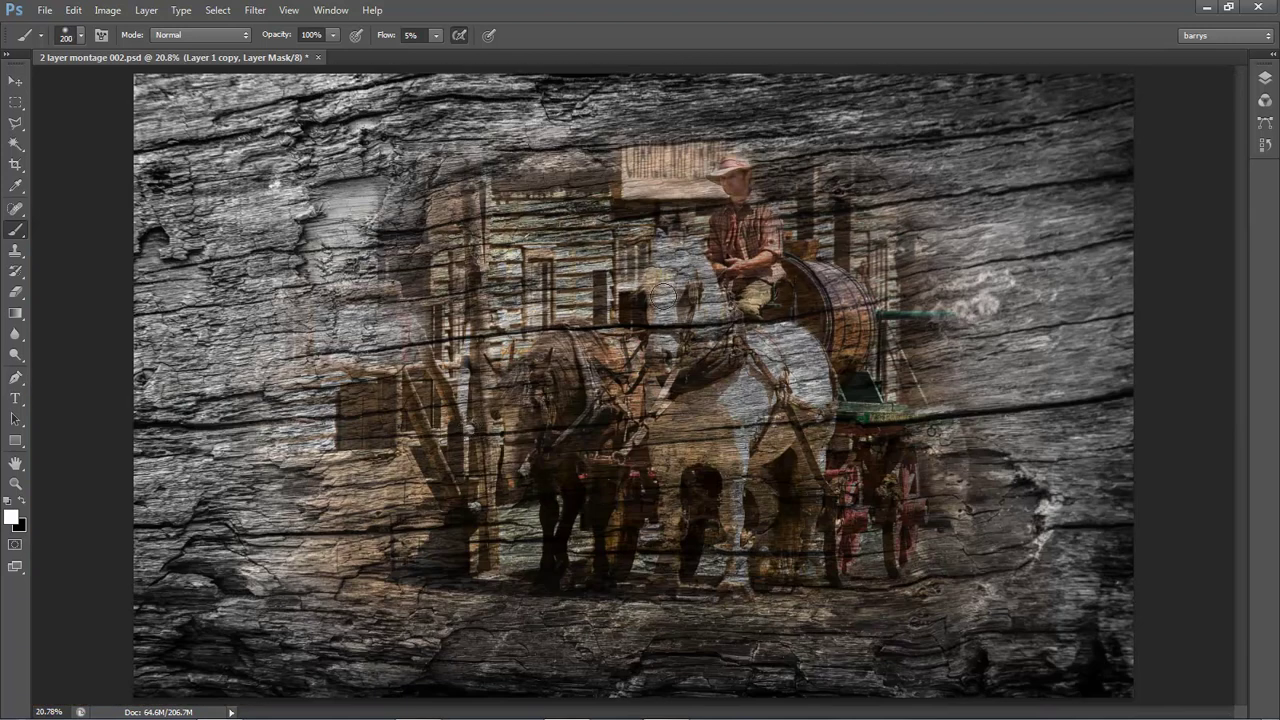
mouse_move(690, 290)
left_mouse_down()
mouse_move(691, 378)
mouse_move(723, 393)
mouse_move(808, 371)
mouse_move(727, 357)
mouse_move(695, 411)
mouse_move(716, 435)
mouse_move(767, 451)
left_mouse_up()
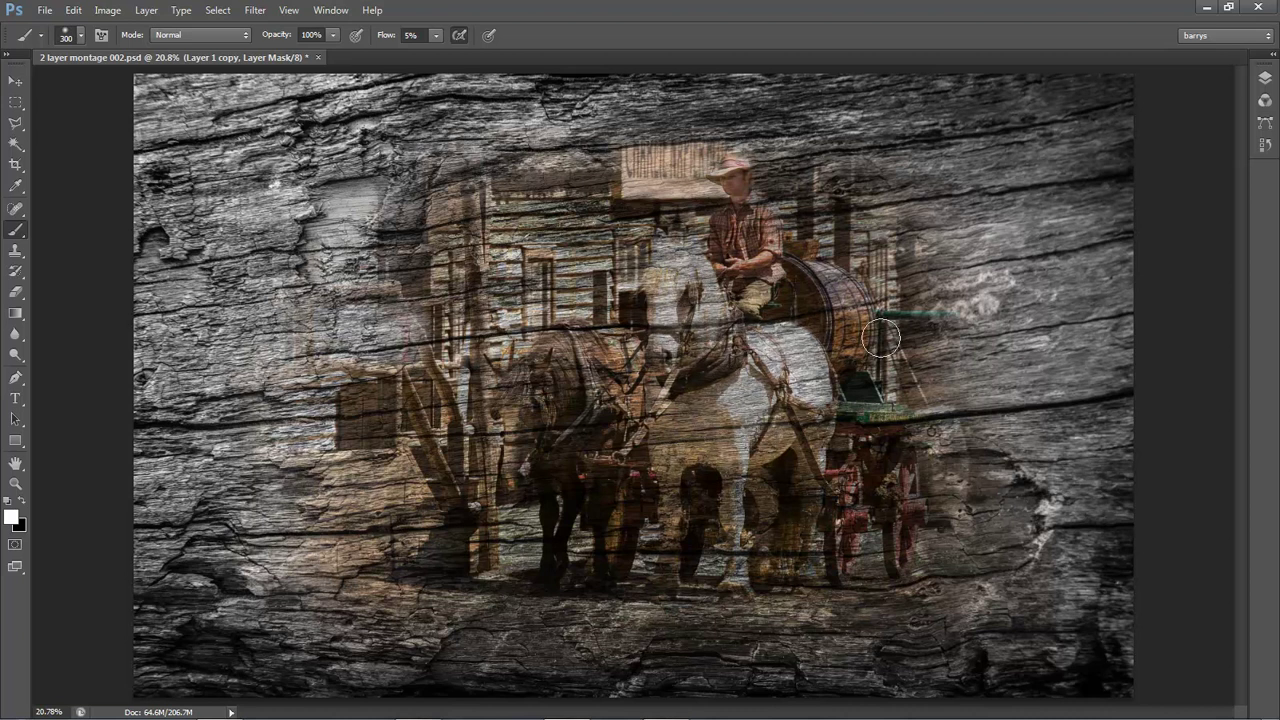
mouse_move(833, 562)
left_mouse_down()
mouse_move(915, 462)
mouse_move(873, 572)
left_mouse_up()
mouse_move(591, 373)
left_mouse_down()
mouse_move(517, 428)
mouse_move(529, 459)
mouse_move(586, 359)
mouse_move(582, 390)
mouse_move(612, 388)
mouse_move(537, 370)
mouse_move(607, 500)
mouse_move(577, 518)
mouse_move(557, 560)
mouse_move(651, 502)
mouse_move(699, 367)
mouse_move(648, 293)
mouse_move(692, 274)
mouse_move(691, 256)
mouse_move(661, 259)
mouse_move(643, 313)
mouse_move(726, 233)
mouse_move(735, 185)
mouse_move(742, 216)
mouse_move(735, 158)
mouse_move(740, 202)
mouse_move(756, 155)
mouse_move(756, 268)
mouse_move(781, 254)
mouse_move(748, 206)
mouse_move(761, 313)
mouse_move(818, 272)
mouse_move(846, 399)
mouse_move(710, 341)
mouse_move(547, 488)
mouse_move(587, 372)
mouse_move(545, 344)
mouse_move(498, 531)
mouse_move(513, 481)
mouse_move(506, 435)
mouse_move(522, 479)
mouse_move(543, 471)
mouse_move(555, 402)
mouse_move(585, 378)
mouse_move(683, 204)
mouse_move(665, 204)
mouse_move(609, 273)
left_mouse_up()
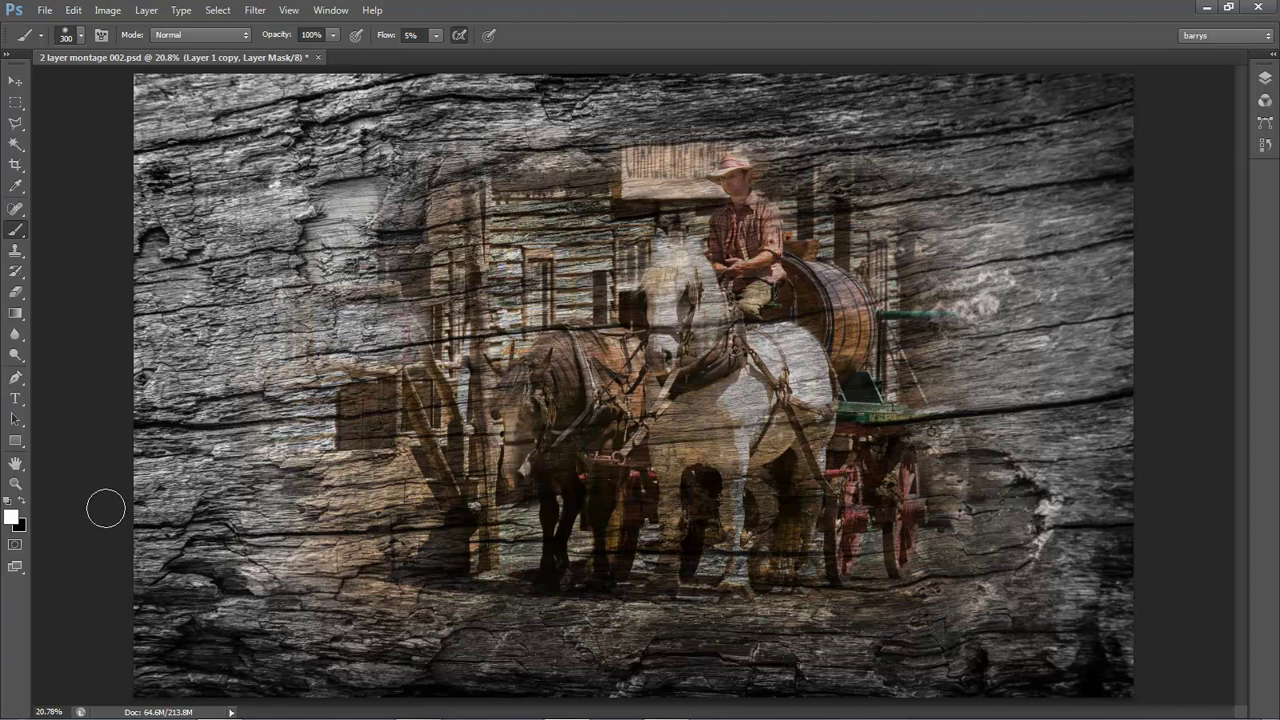
Switch to black, halve the brush to 150, and paint over the sign above the cowboy
left_click(22, 500)
key("bracketleft")
key("bracketleft")
key("bracketleft")
key("bracketleft")
mouse_move(638, 155)
left_mouse_down()
mouse_move(593, 149)
mouse_move(735, 143)
mouse_move(689, 161)
mouse_move(678, 181)
mouse_move(608, 190)
mouse_move(666, 193)
mouse_move(614, 178)
mouse_move(620, 204)
mouse_move(625, 152)
left_mouse_up()
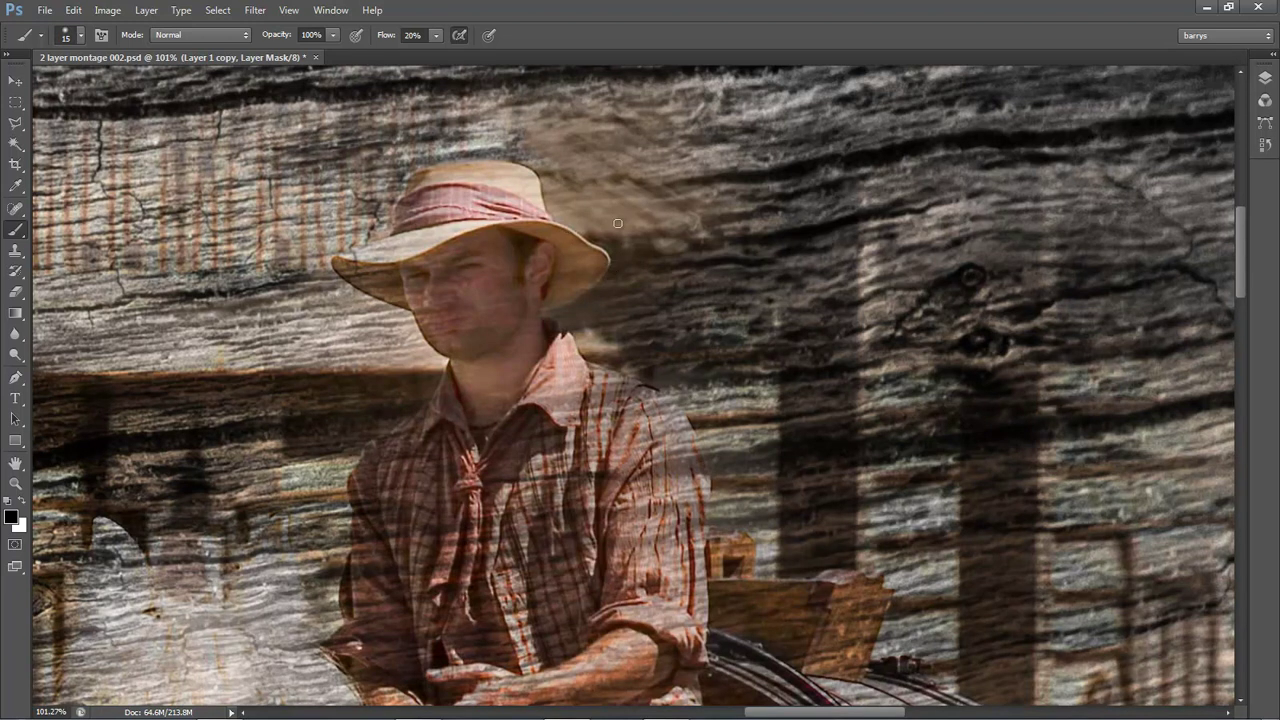
Blend the area above the hat brim into the wood with a size-35 brush, then save the montage
left_click(1265, 79)
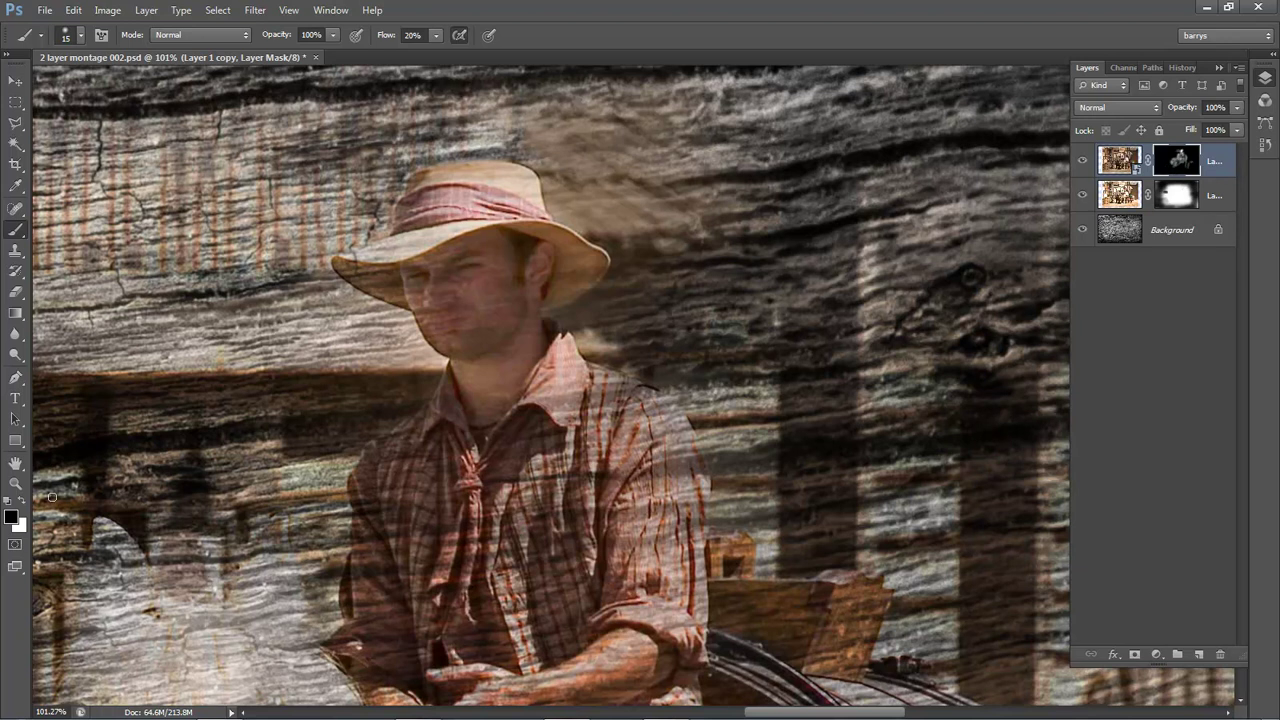
key("F7")
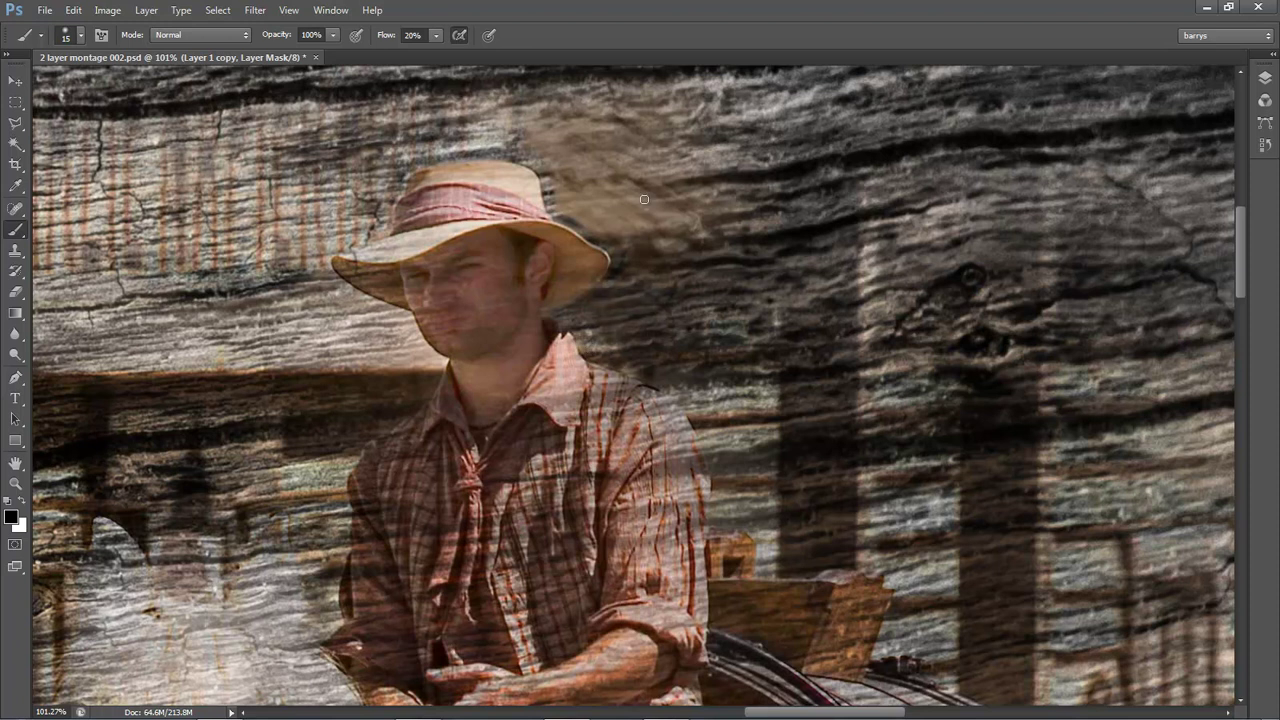
key("bracketright")
key("bracketright")
mouse_move(571, 206)
left_mouse_down()
mouse_move(580, 218)
mouse_move(562, 148)
mouse_move(625, 118)
mouse_move(540, 157)
mouse_move(653, 182)
mouse_move(640, 198)
mouse_move(719, 230)
mouse_move(692, 157)
mouse_move(586, 135)
mouse_move(782, 273)
left_mouse_up()
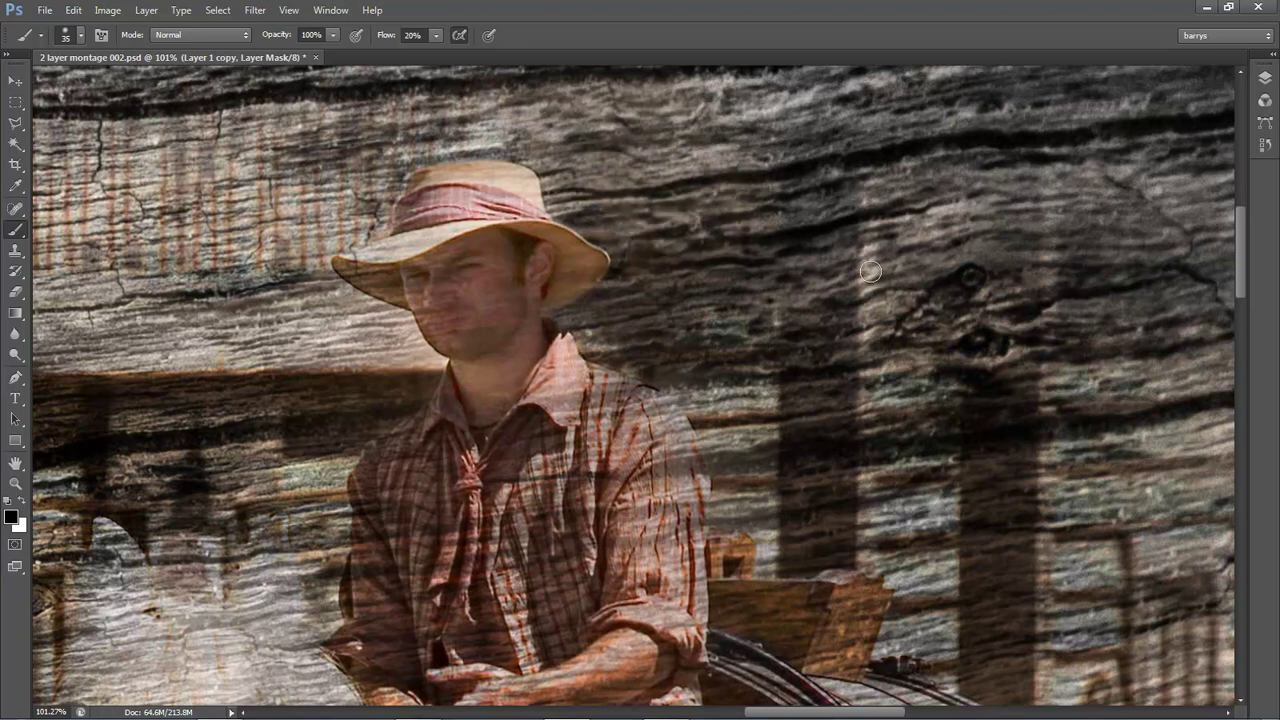
key("ctrl+0")
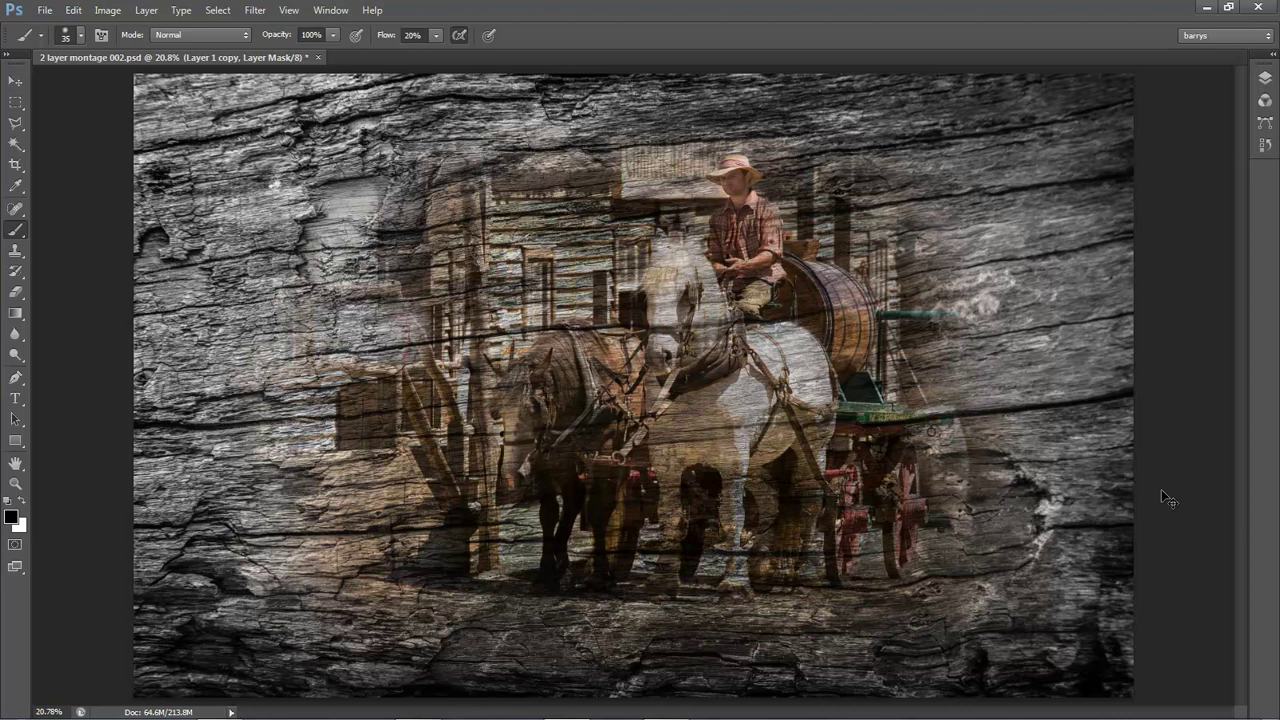
key("ctrl+s")
Apply Hue/Saturation to the Background layer with Colorize on, Hue 25 and Saturation 12
left_click(1264, 78)
left_click(1168, 234)
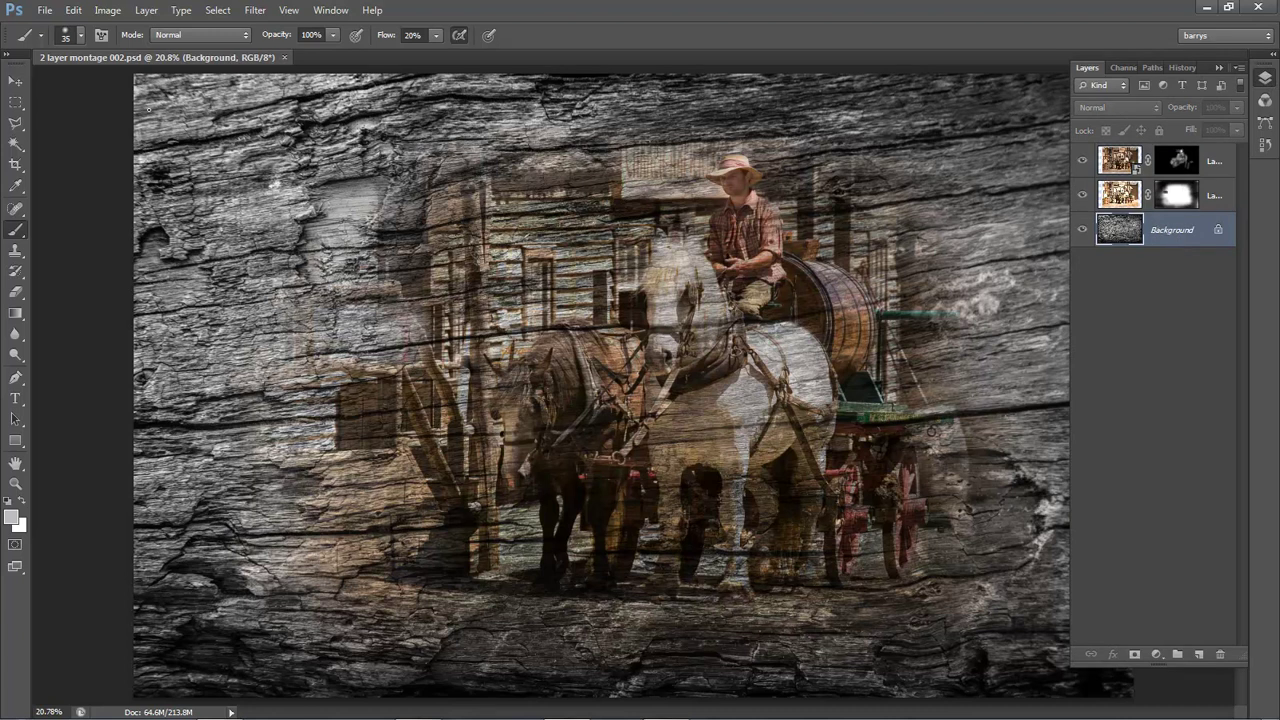
left_click(110, 11)
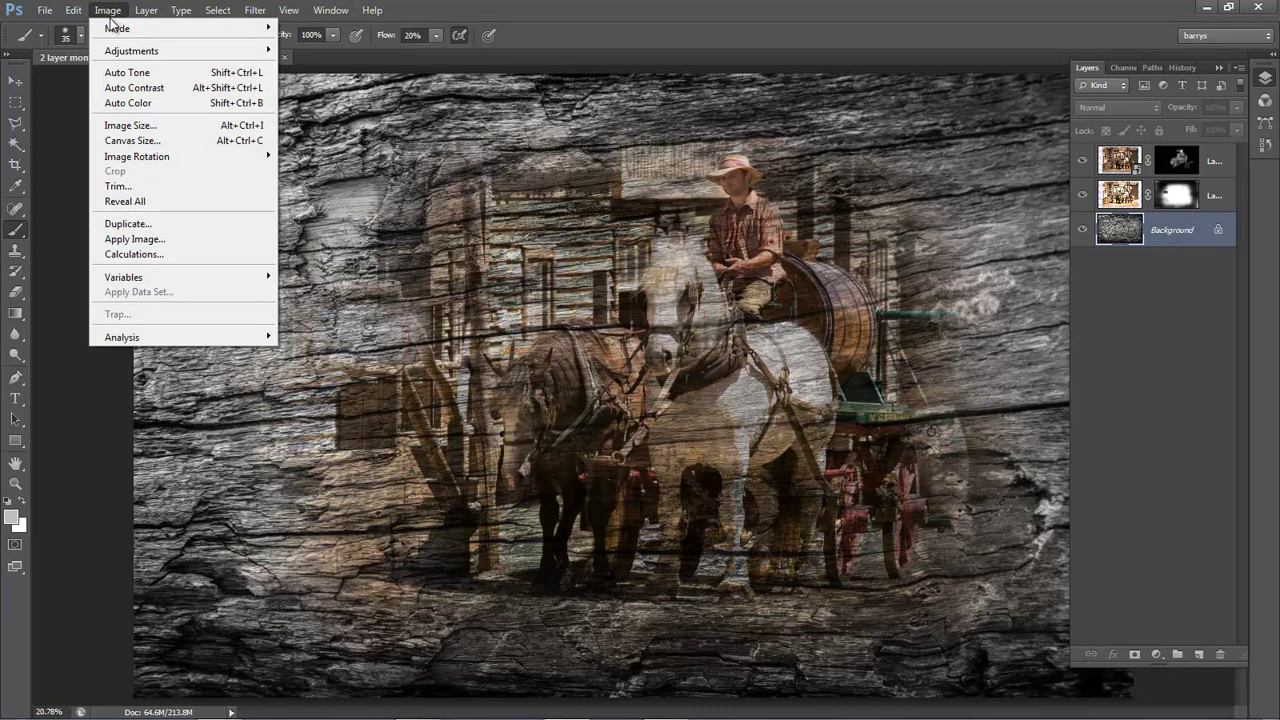
mouse_move(129, 51)
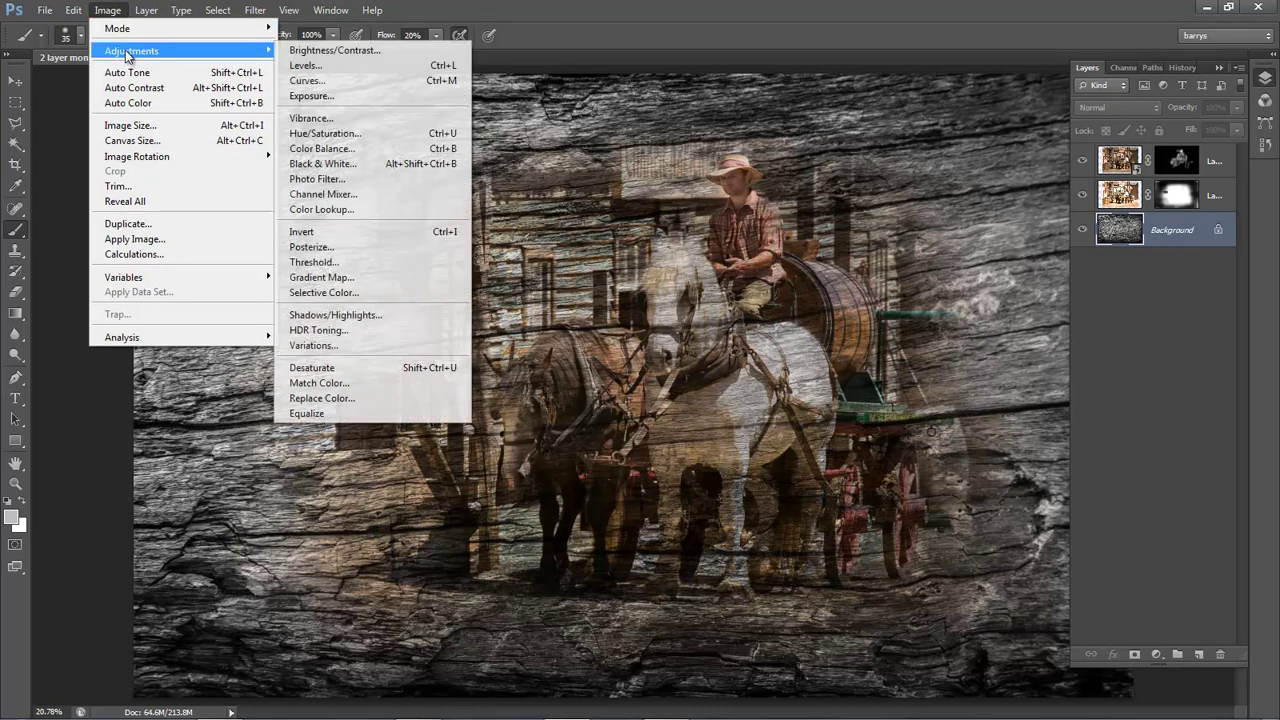
left_click(322, 133)
left_click_drag(262, 432, 1104, 353)
left_click(1262, 550)
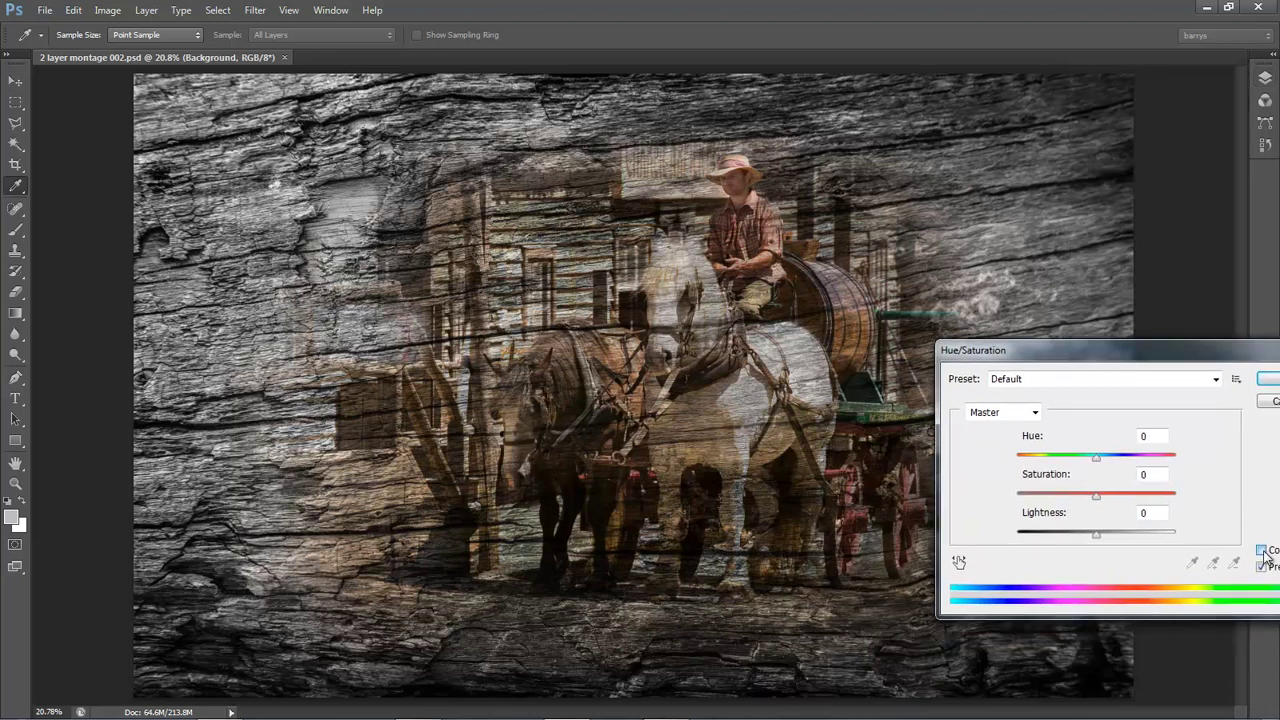
left_click_drag(1243, 358, 1183, 450)
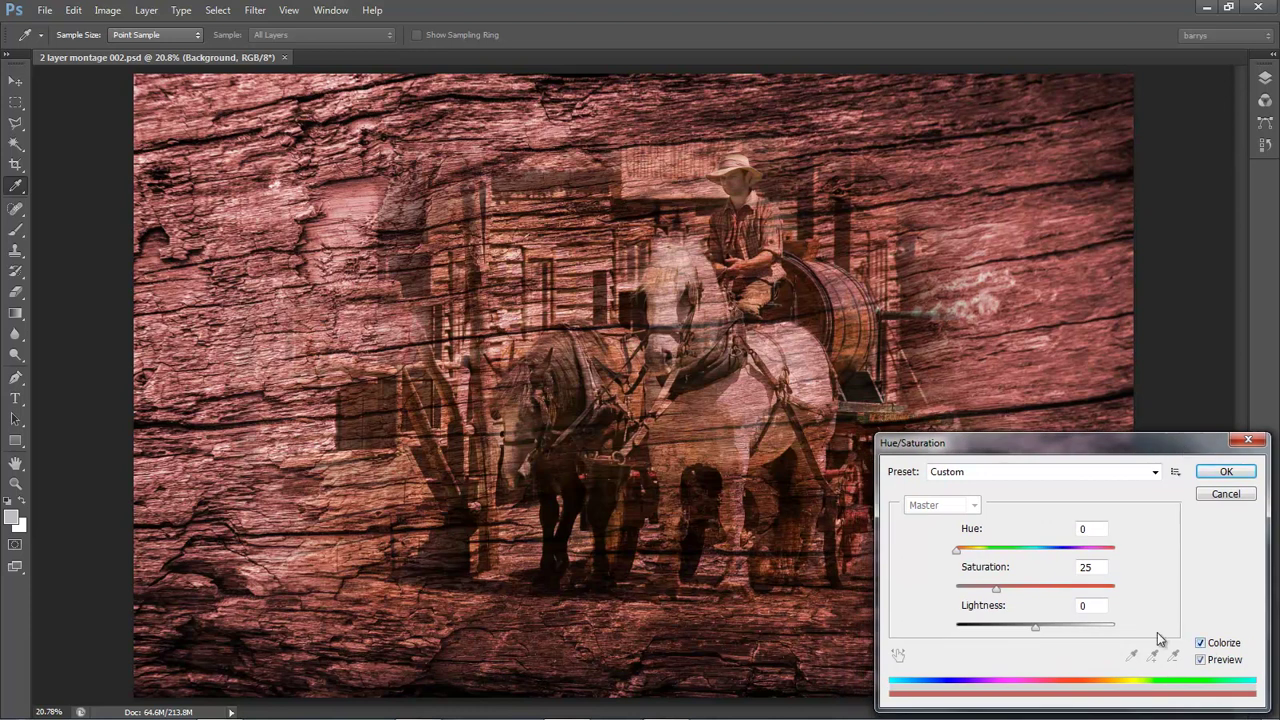
left_click(1084, 528)
type("25")
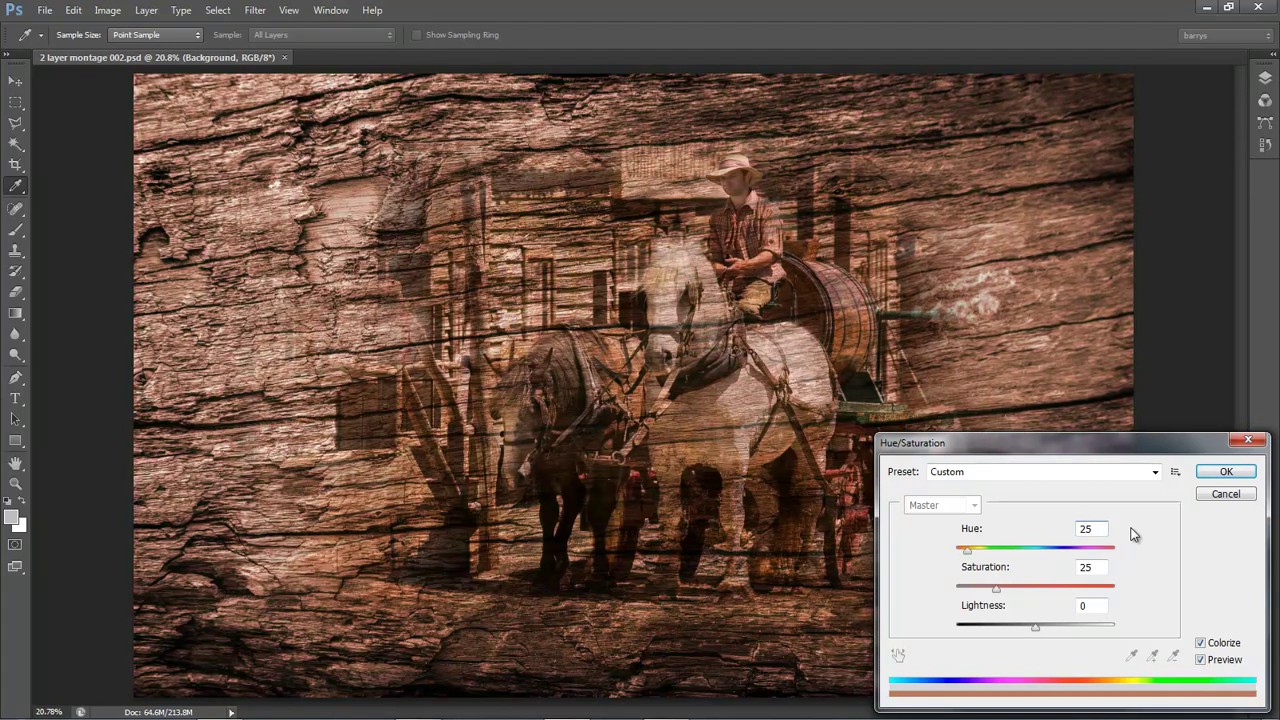
left_click(1075, 568)
type("8")
type("12")
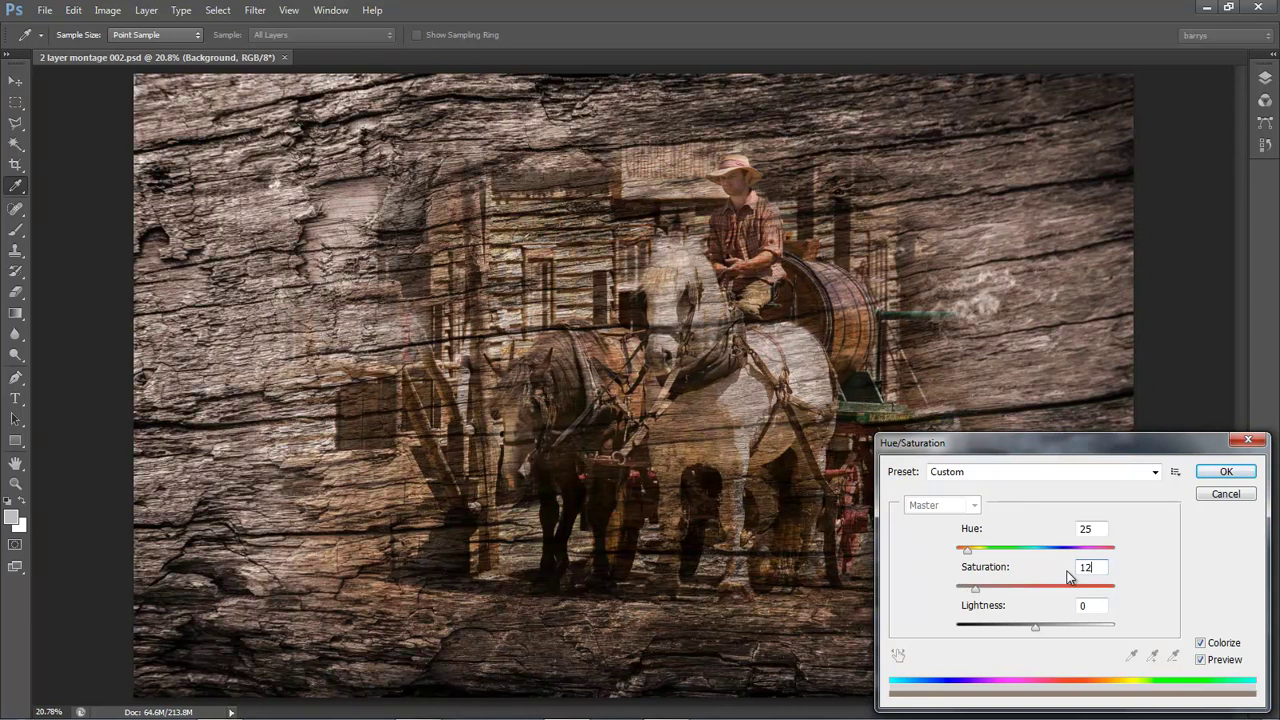
Confirm the brown Colorize tint and select Layer 1's mask thumbnail for painting
left_click(1216, 474)
key("b")
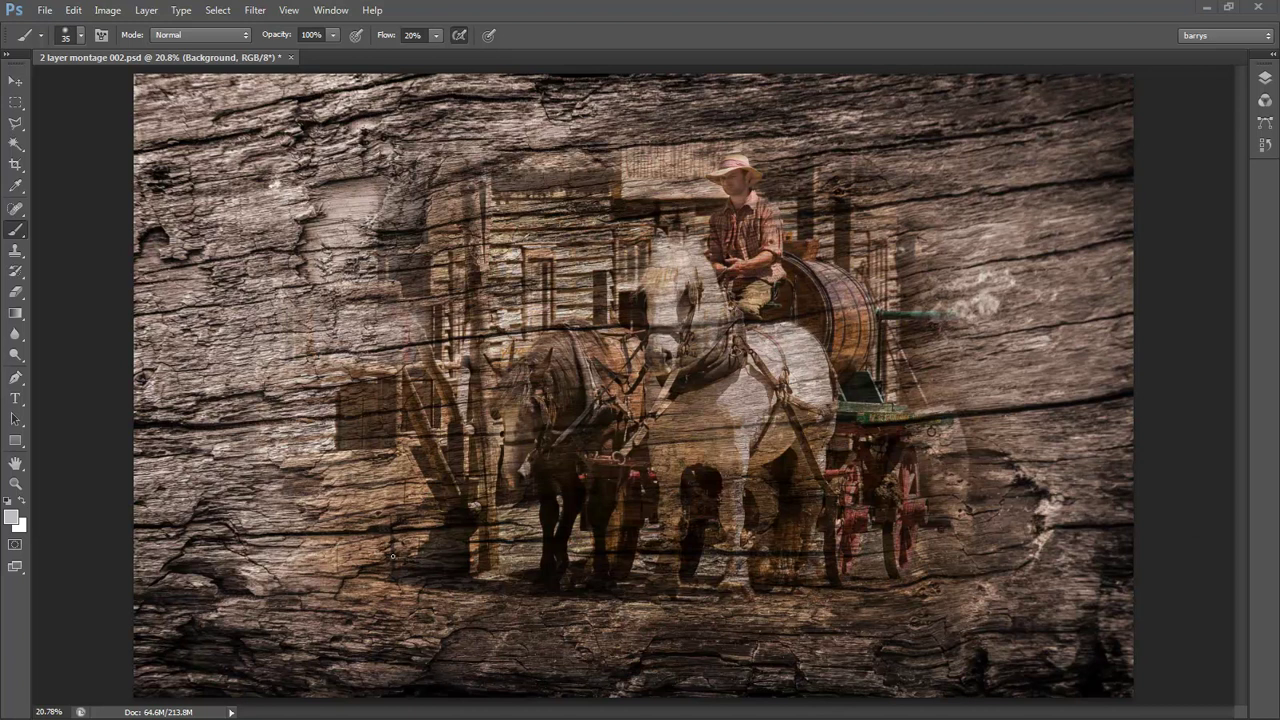
left_click(1265, 79)
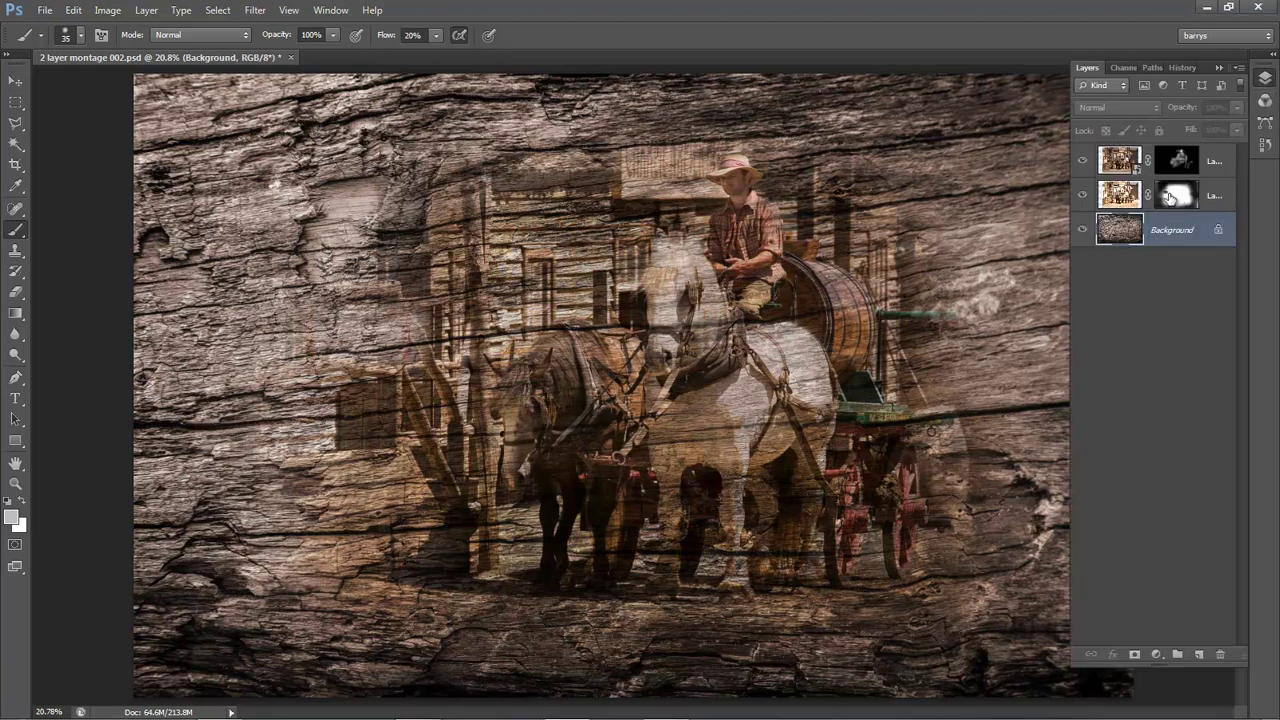
left_click(1172, 200)
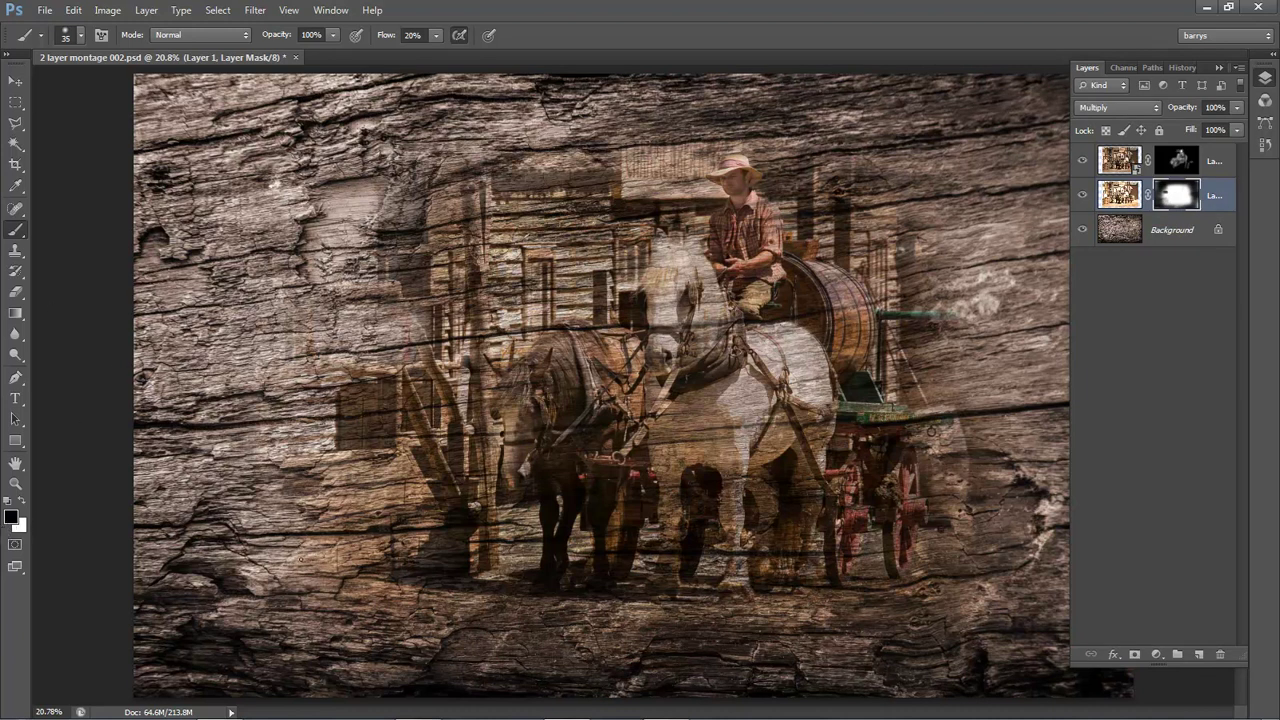
Soften Layer 1's mask over the horses' leg shadows with a large airbrush, ending at size 250
key("bracketright")
key("bracketright")
key("bracketright")
key("bracketright")
key("bracketright")
key("bracketright")
key("bracketright")
key("bracketright")
left_click(459, 35)
key("F7")
mouse_move(408, 497)
left_mouse_down()
mouse_move(336, 526)
mouse_move(369, 546)
mouse_move(325, 572)
mouse_move(323, 595)
mouse_move(463, 612)
mouse_move(241, 604)
mouse_move(400, 470)
mouse_move(320, 476)
mouse_move(481, 428)
mouse_move(378, 207)
mouse_move(428, 218)
mouse_move(466, 158)
mouse_move(440, 172)
mouse_move(858, 224)
mouse_move(830, 168)
mouse_move(810, 158)
mouse_move(837, 150)
mouse_move(858, 190)
mouse_move(835, 166)
mouse_move(854, 232)
left_mouse_up()
key("bracketleft")
key("bracketleft")
key("bracketleft")
key("bracketleft")
key("bracketleft")
key("bracketleft")
key("bracketleft")
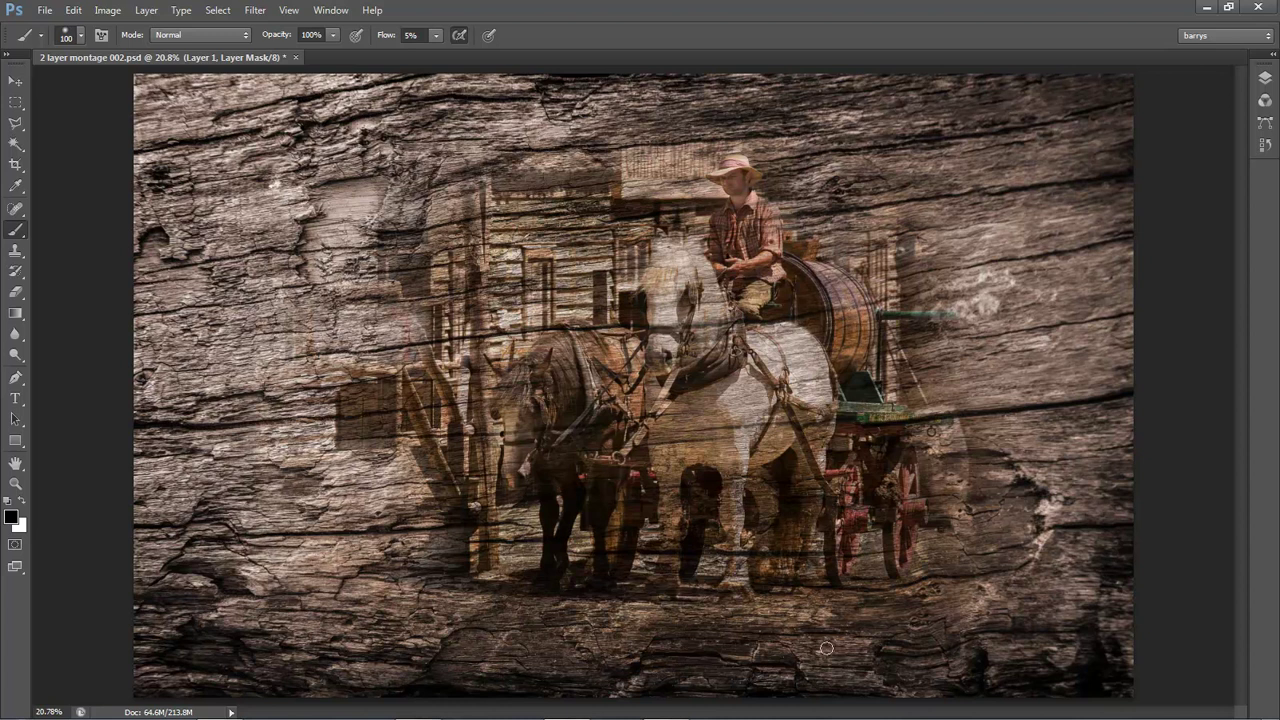
key("bracketright")
key("bracketright")
key("bracketright")
key("bracketright")
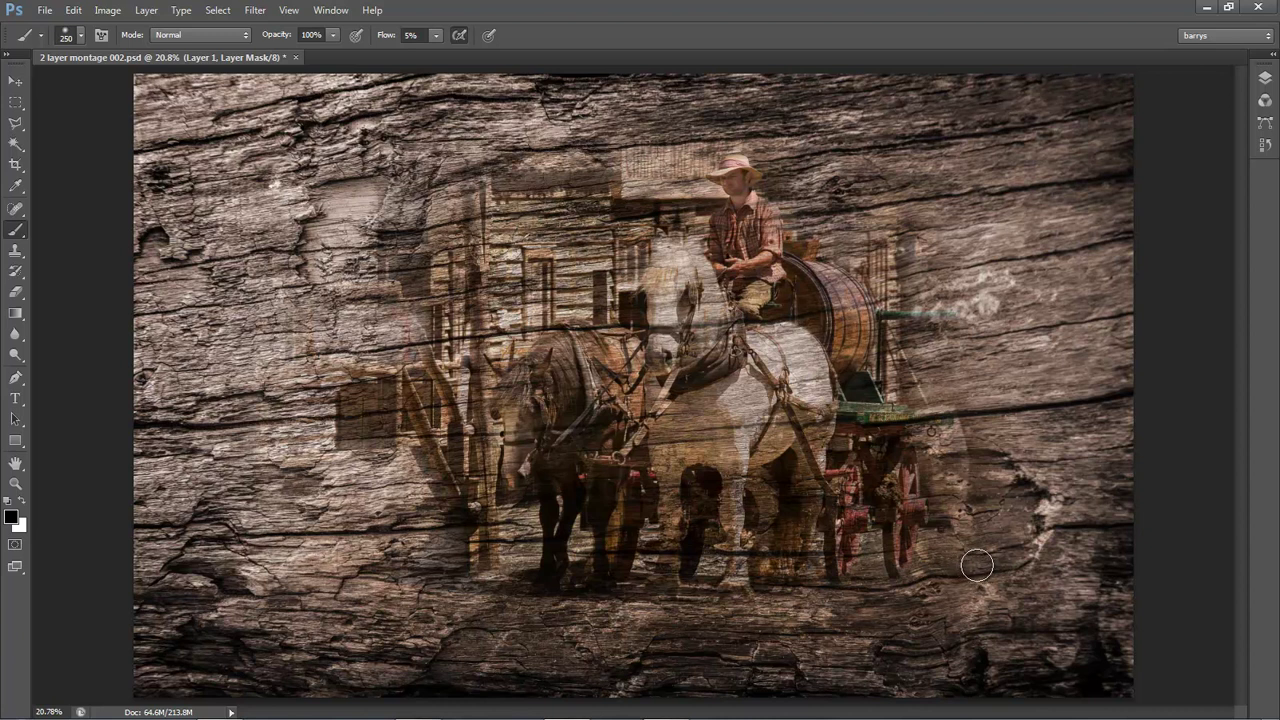
Use Save As to store the montage as '2 layer montage 003.psd'
left_click(45, 10)
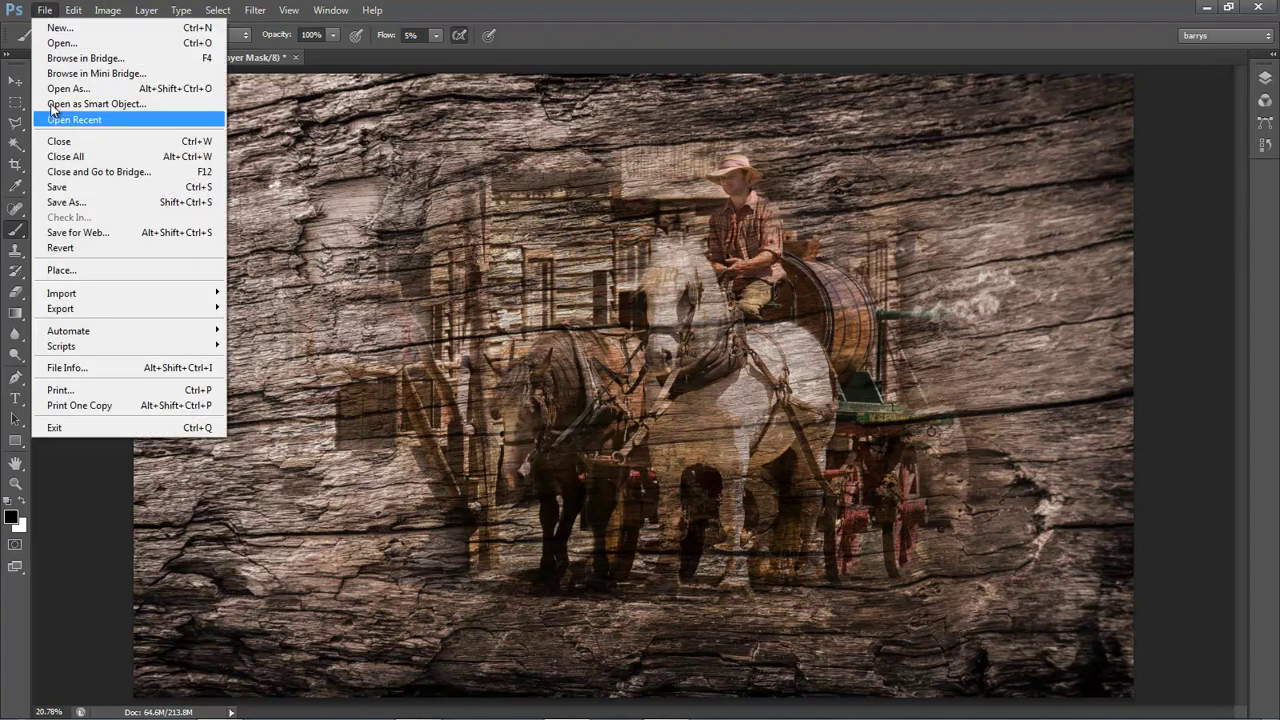
left_click(62, 205)
left_click(655, 383)
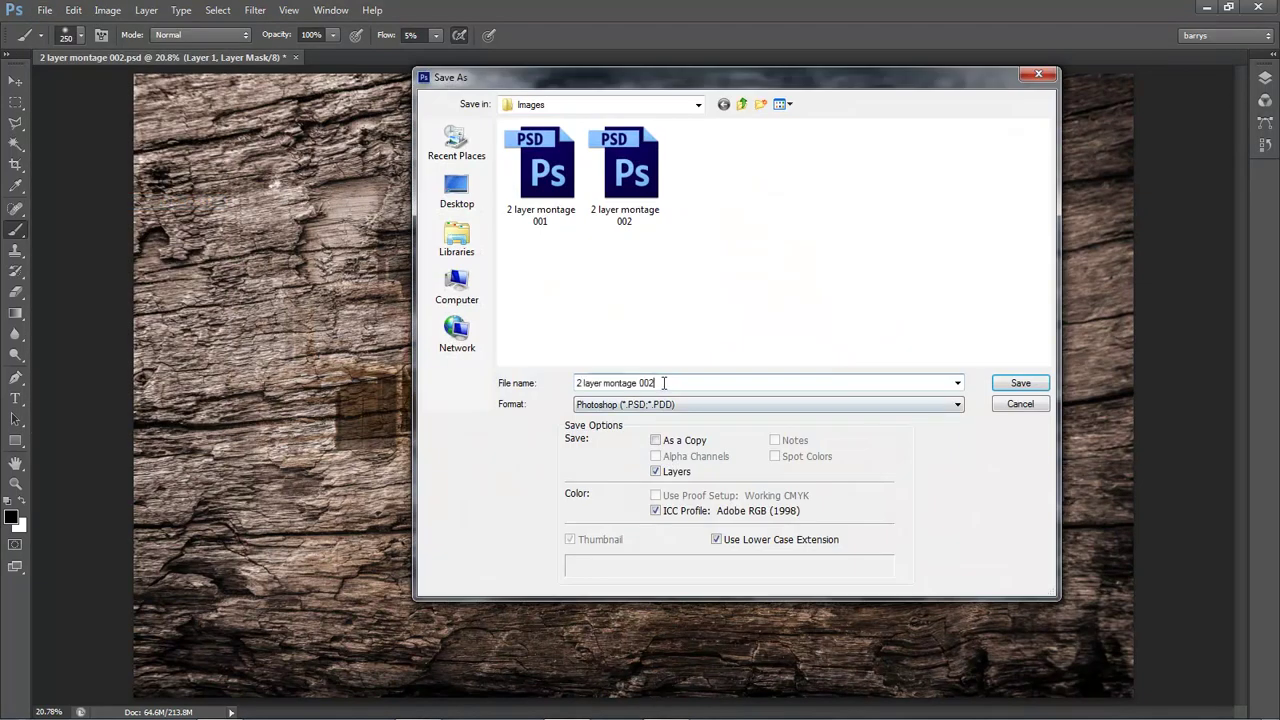
left_click_drag(651, 383, 693, 383)
type("4")
key("BackSpace")
type("3")
key("Return")
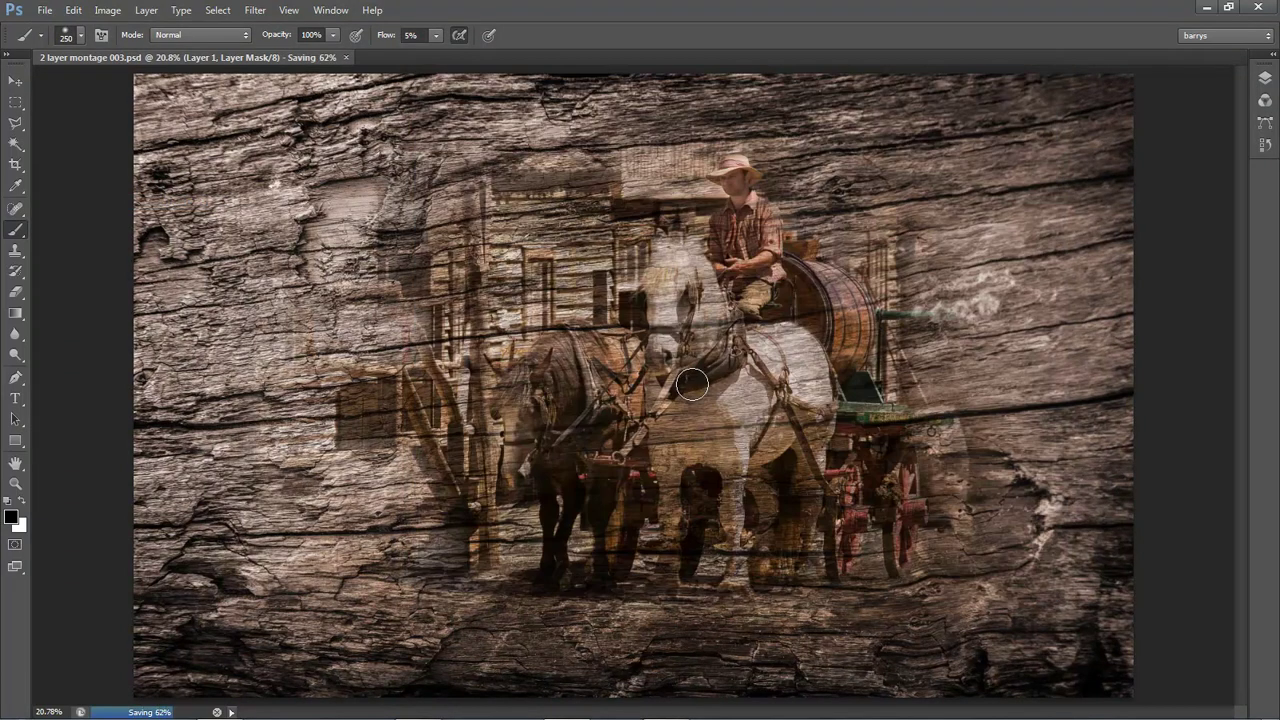
Merge all layers into one Background layer using Flatten Image from the Layers panel menu
left_click(1265, 80)
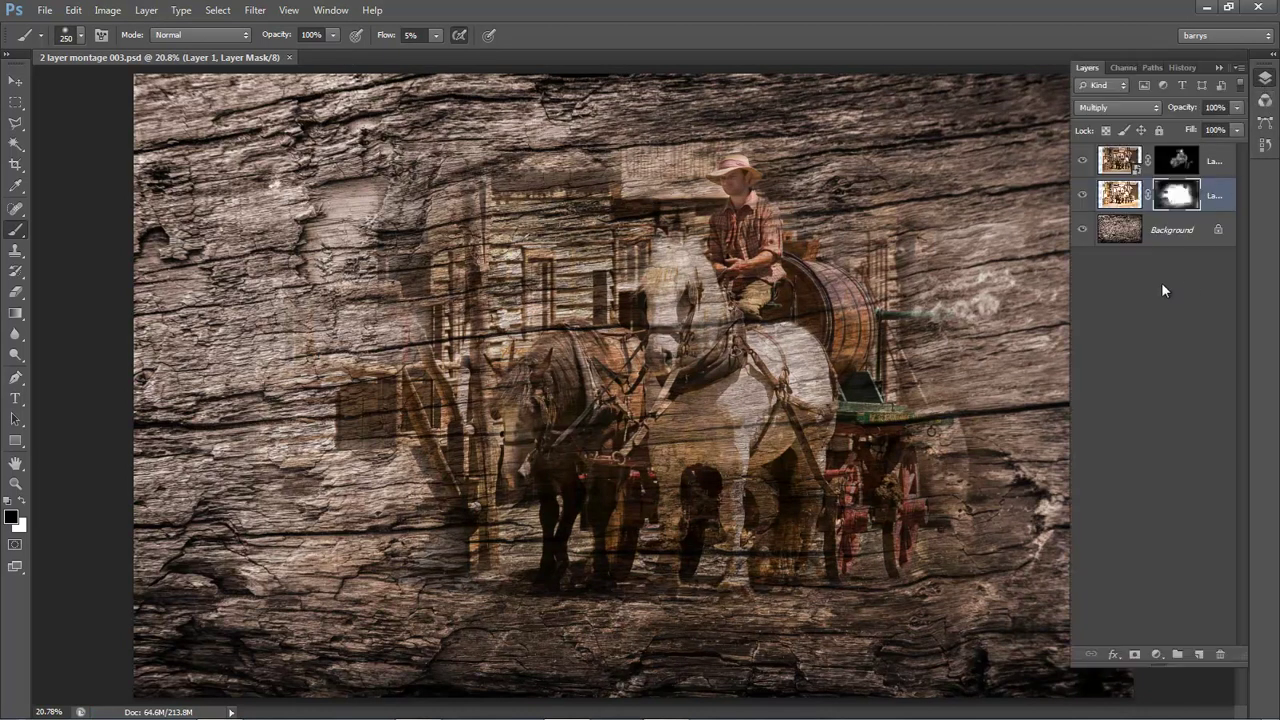
left_click(1240, 72)
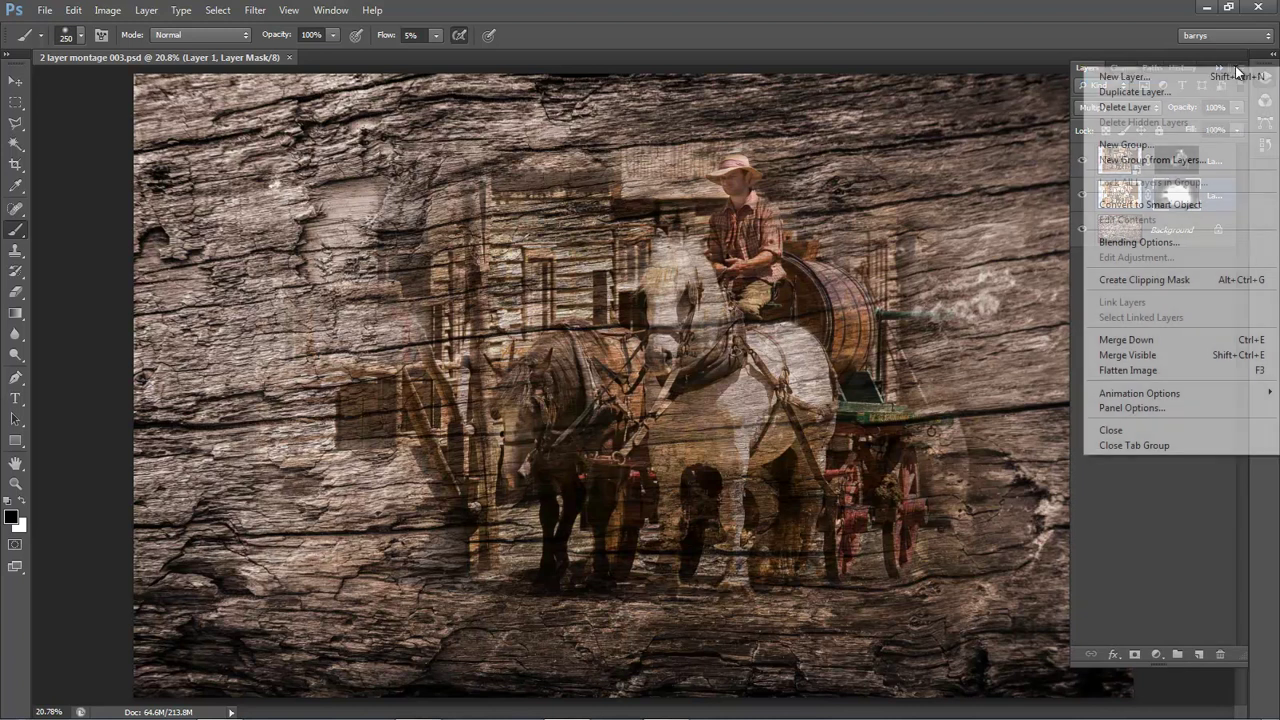
left_click(1128, 370)
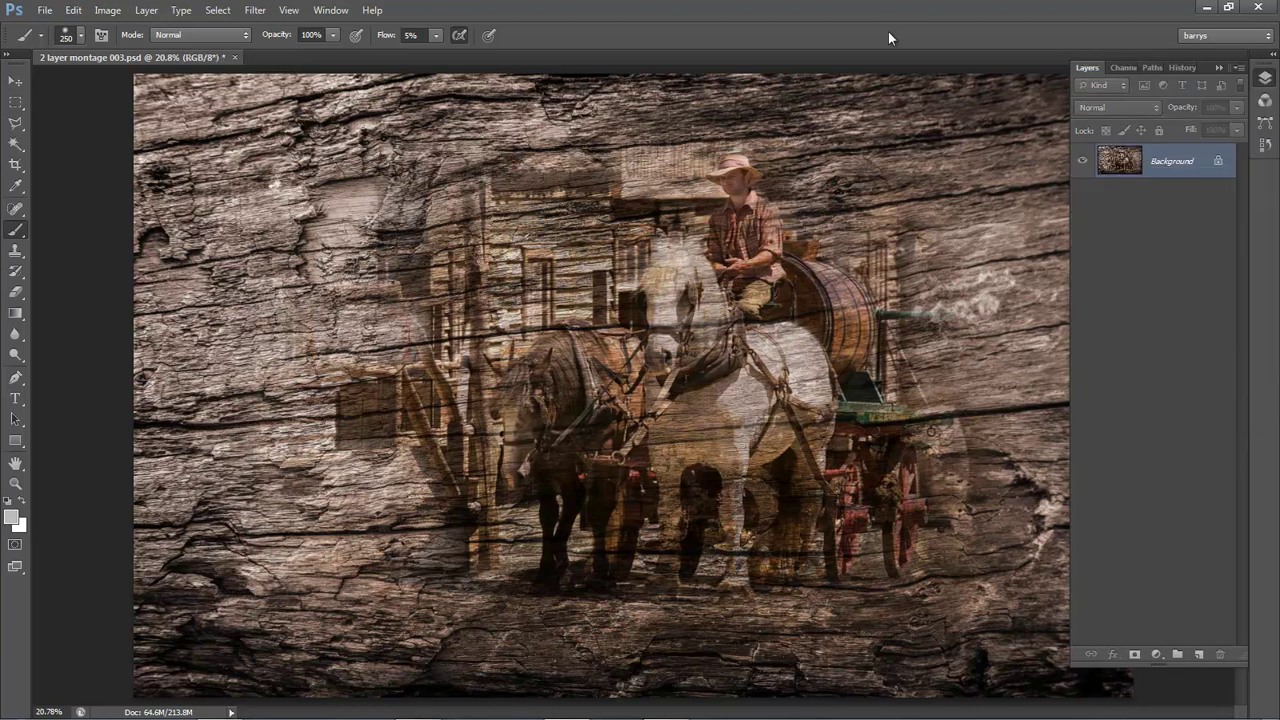
key("F7")
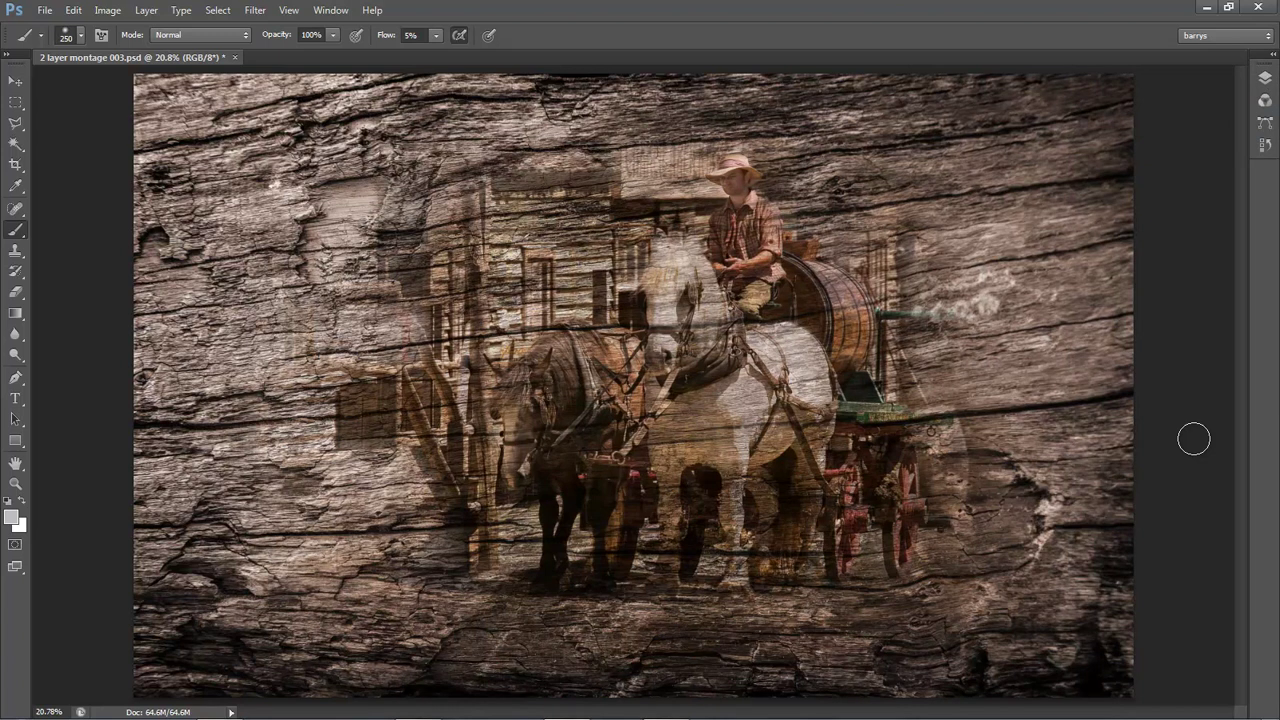
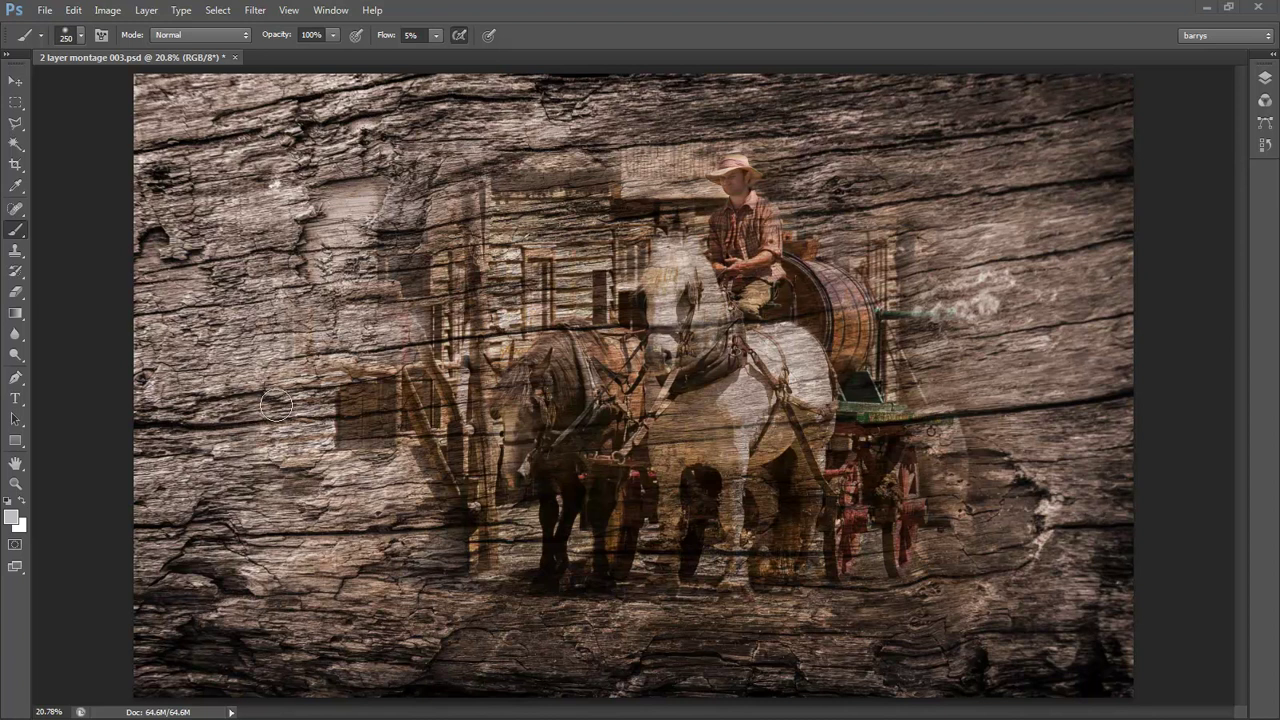
Draw a freehand Lasso selection around the canvas's left side, curving down beside the wagon
left_click(22, 130)
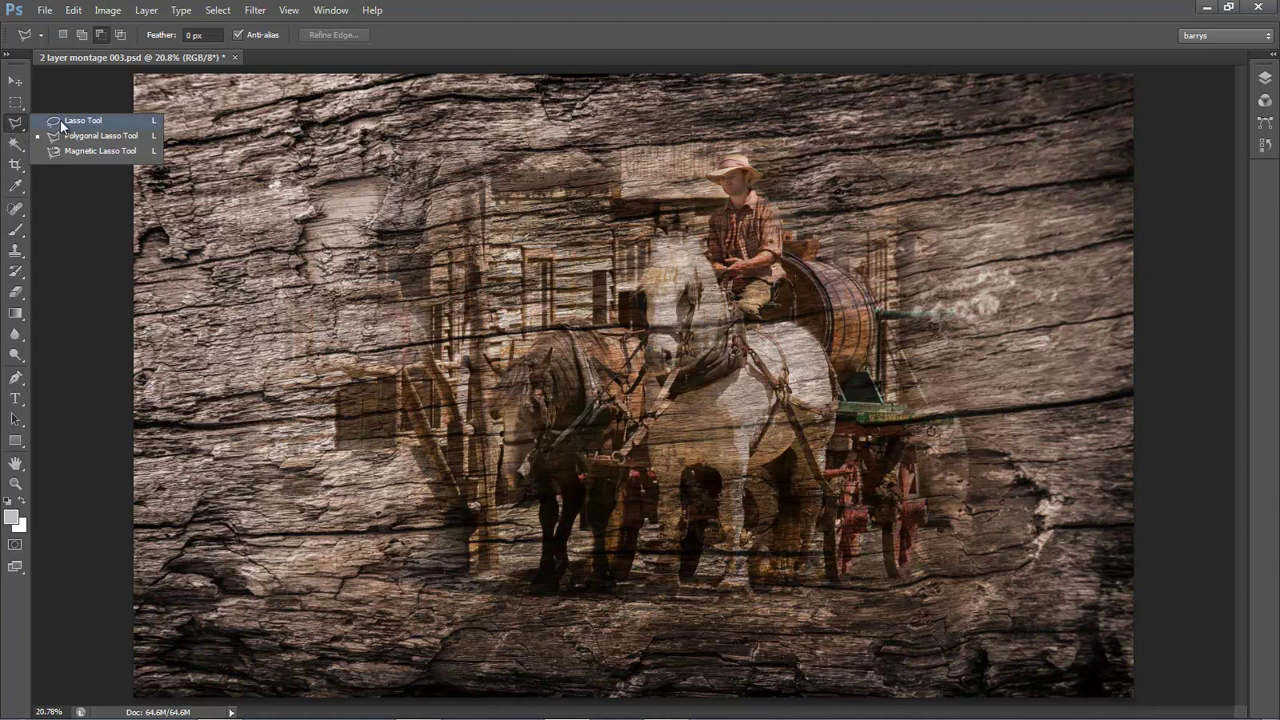
left_click(60, 120)
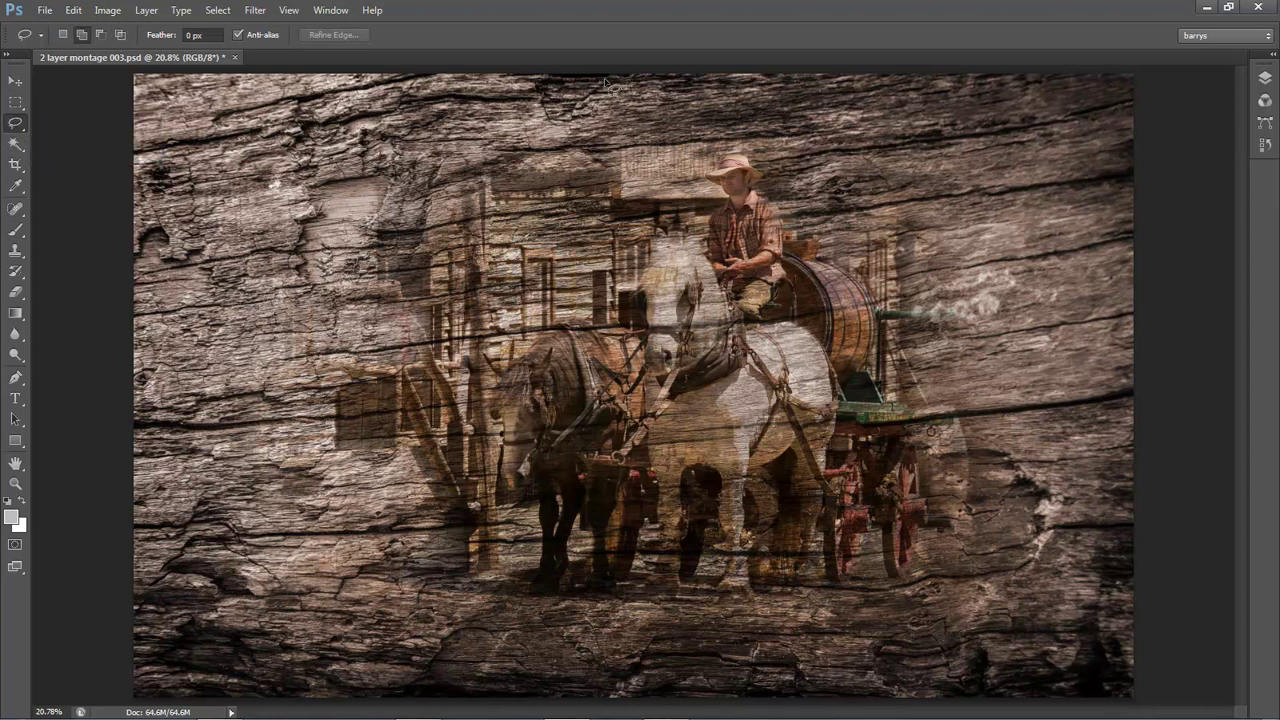
mouse_move(609, 82)
left_mouse_down()
mouse_move(555, 145)
mouse_move(458, 170)
mouse_move(439, 193)
mouse_move(489, 217)
mouse_move(434, 268)
mouse_move(472, 310)
mouse_move(411, 325)
mouse_move(426, 358)
mouse_move(398, 412)
mouse_move(507, 587)
mouse_move(406, 706)
mouse_move(252, 713)
mouse_move(87, 692)
mouse_move(56, 636)
mouse_move(54, 421)
mouse_move(80, 213)
mouse_move(67, 114)
mouse_move(90, 62)
left_mouse_up()
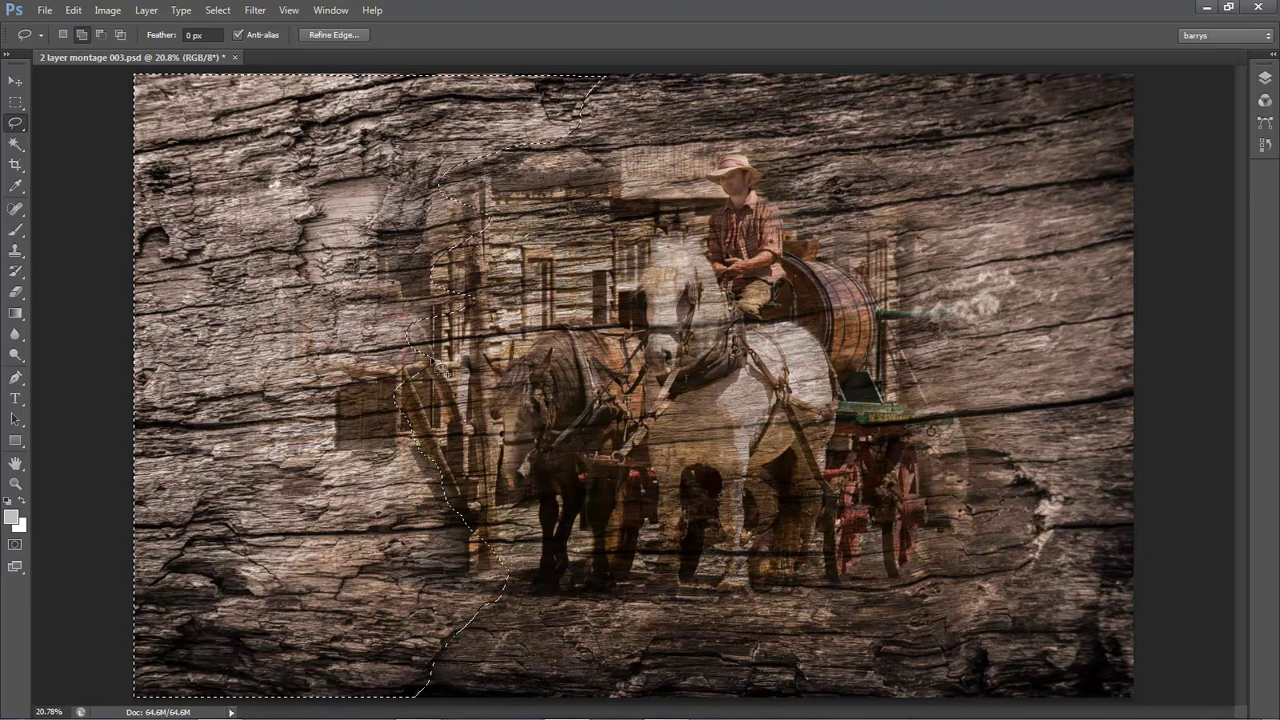
Feather the left selection by about 201 px in Refine Edge, previewing in Black & White
left_click(333, 34)
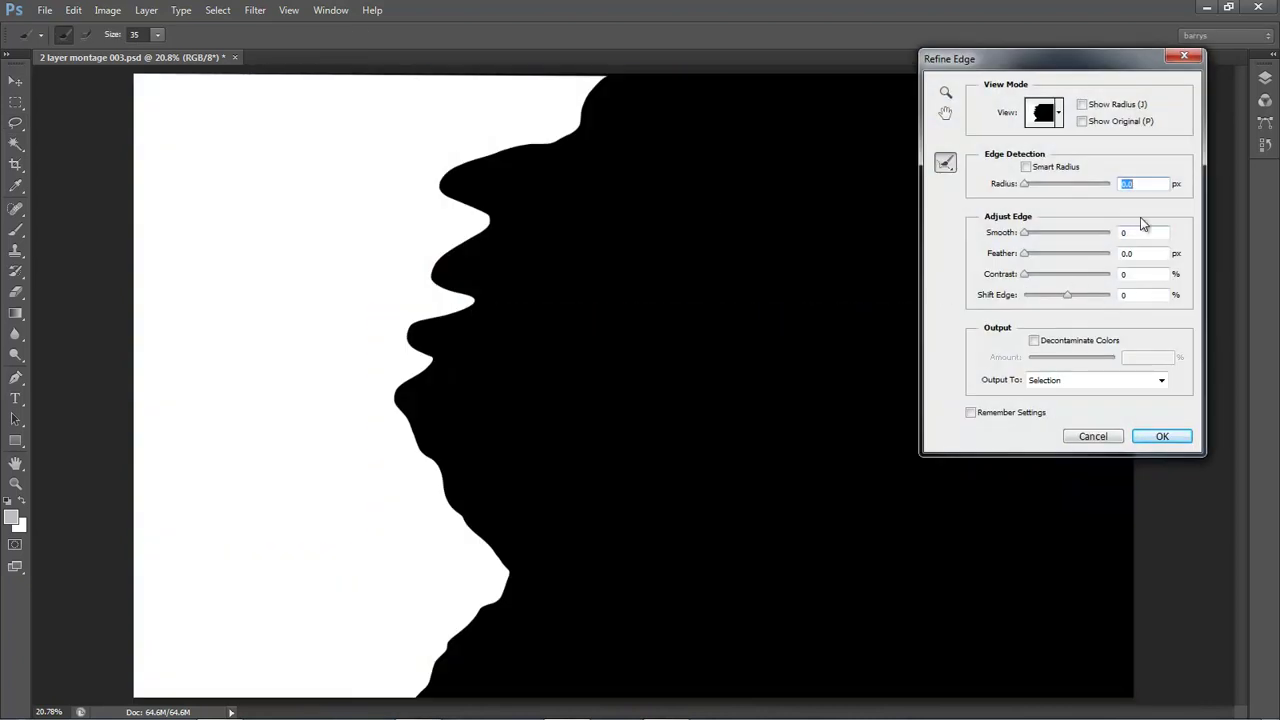
left_click(1060, 114)
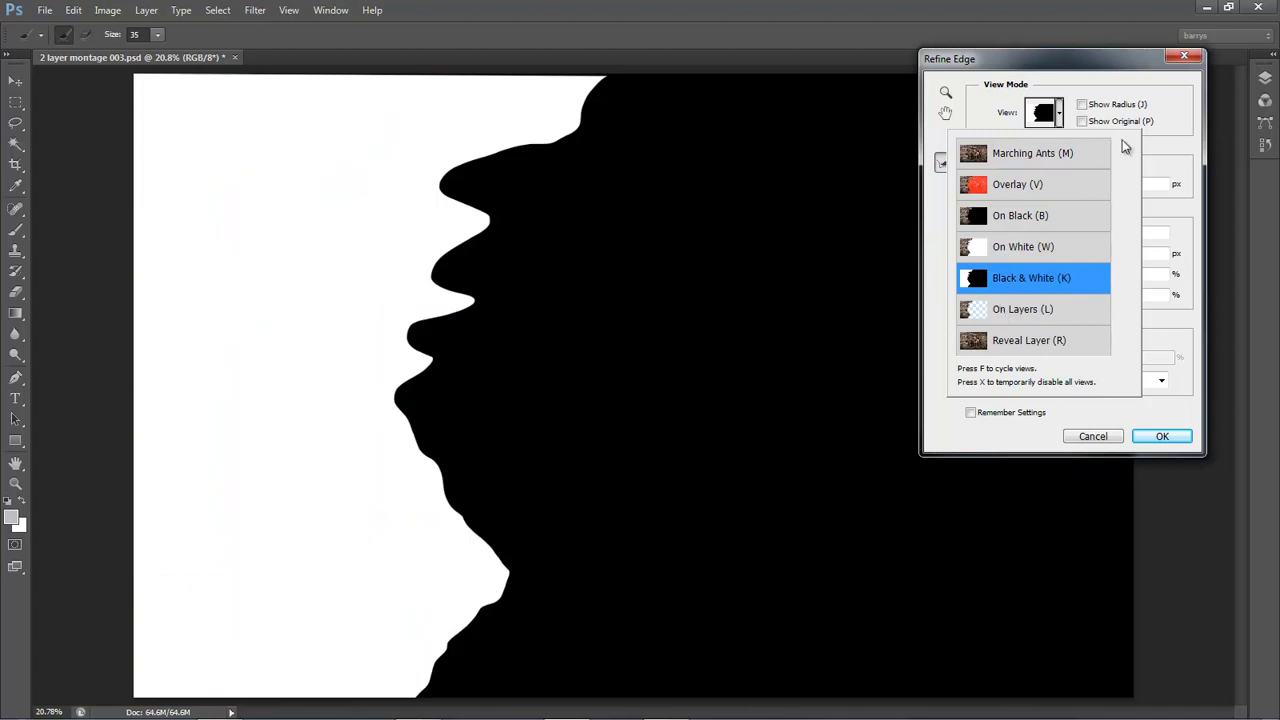
left_click(1170, 120)
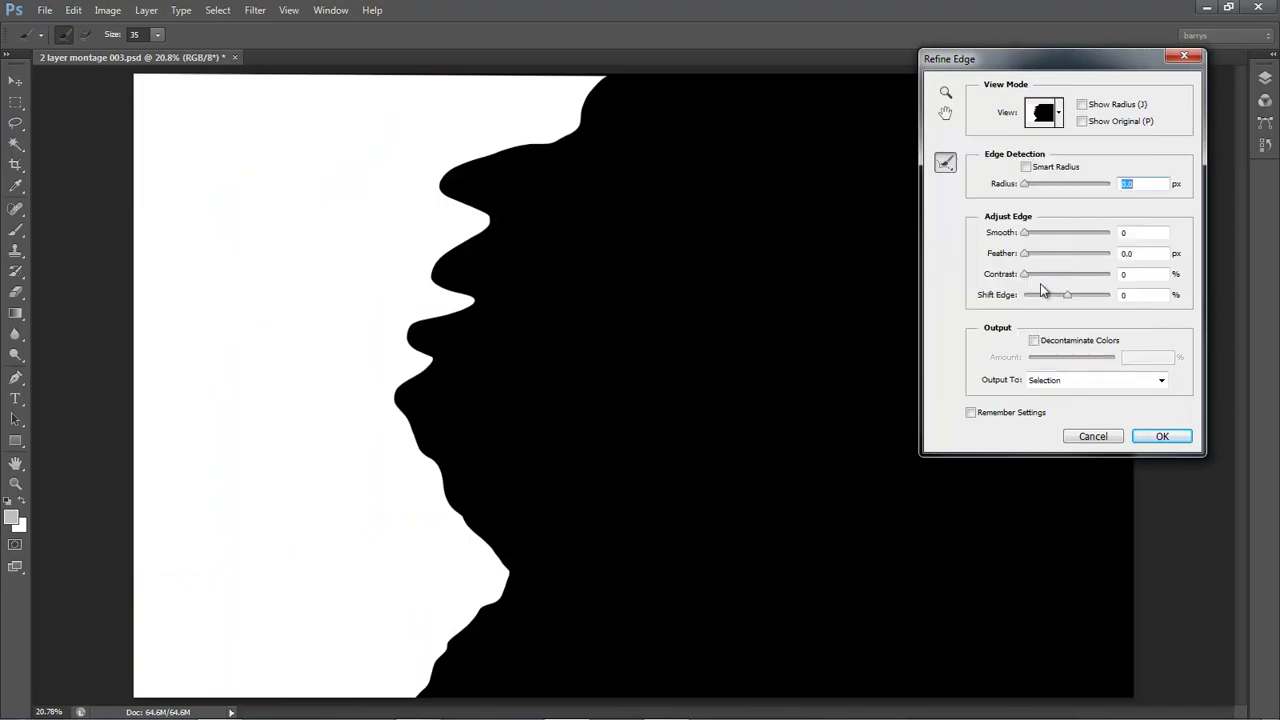
left_click_drag(1046, 260, 1094, 256)
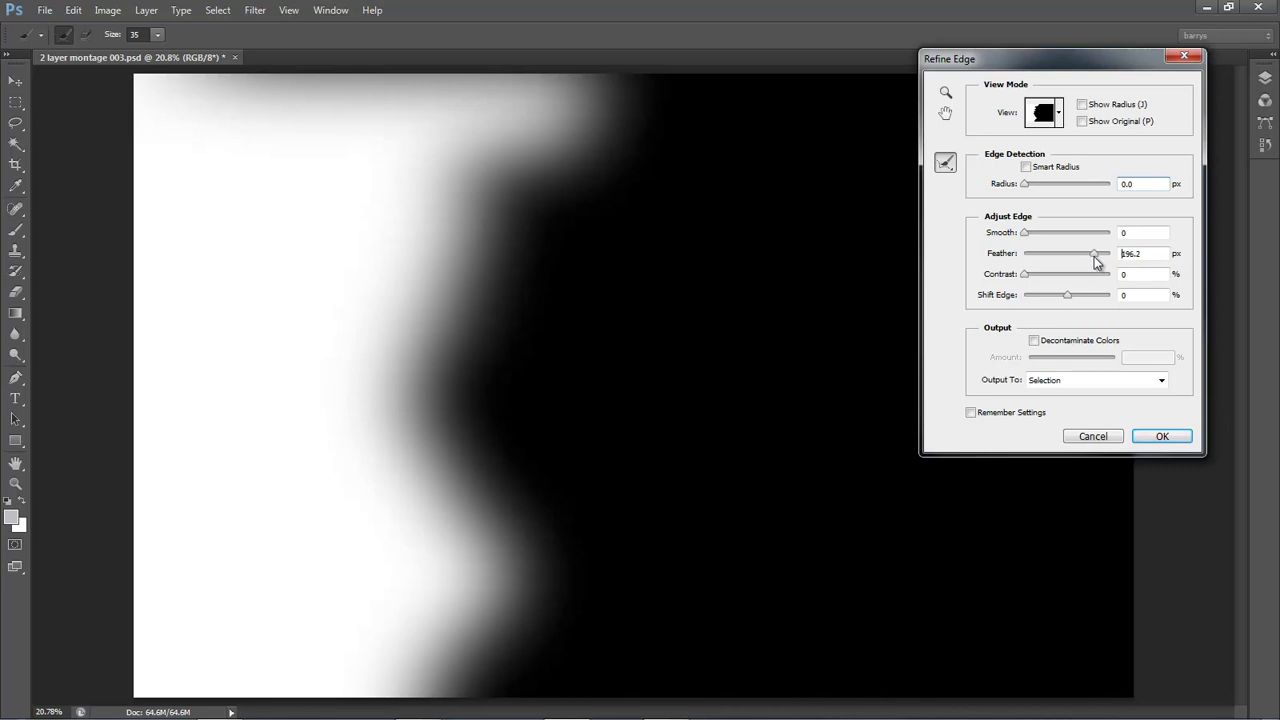
left_click(1158, 438)
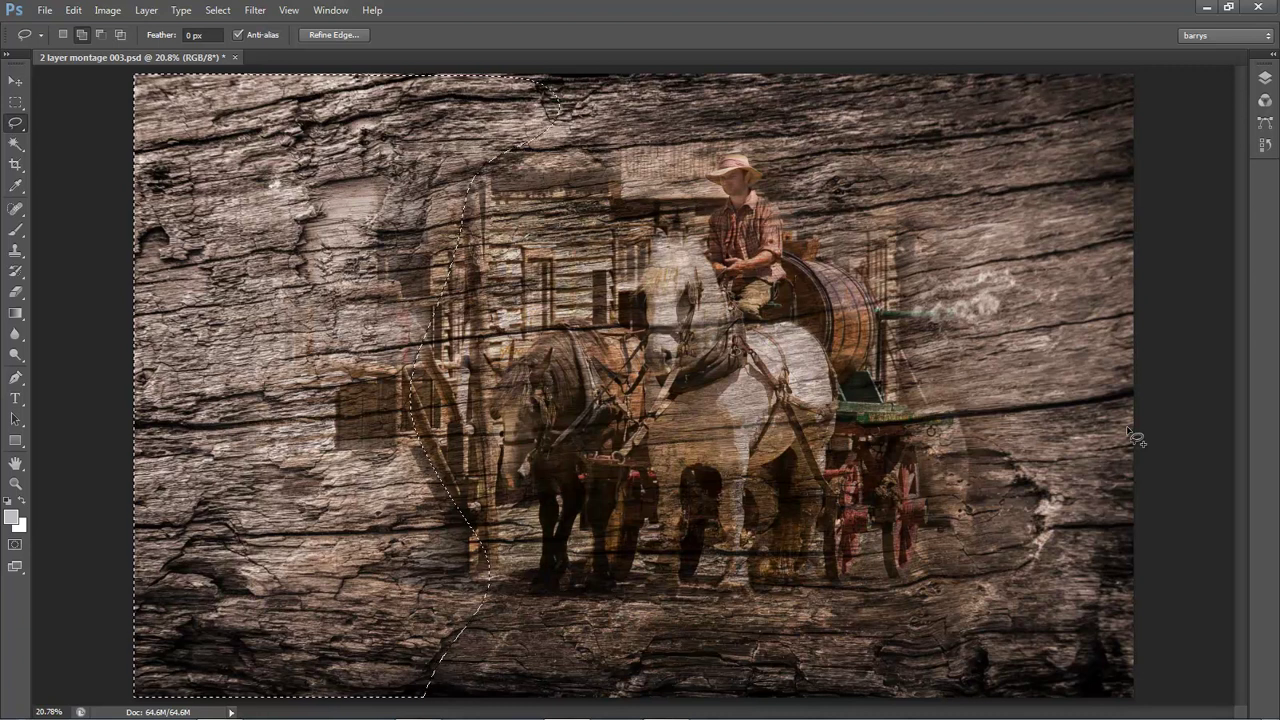
Hide the selection outline and darken the feathered area's midtones to about 0.64 with Levels
key("ctrl+d")
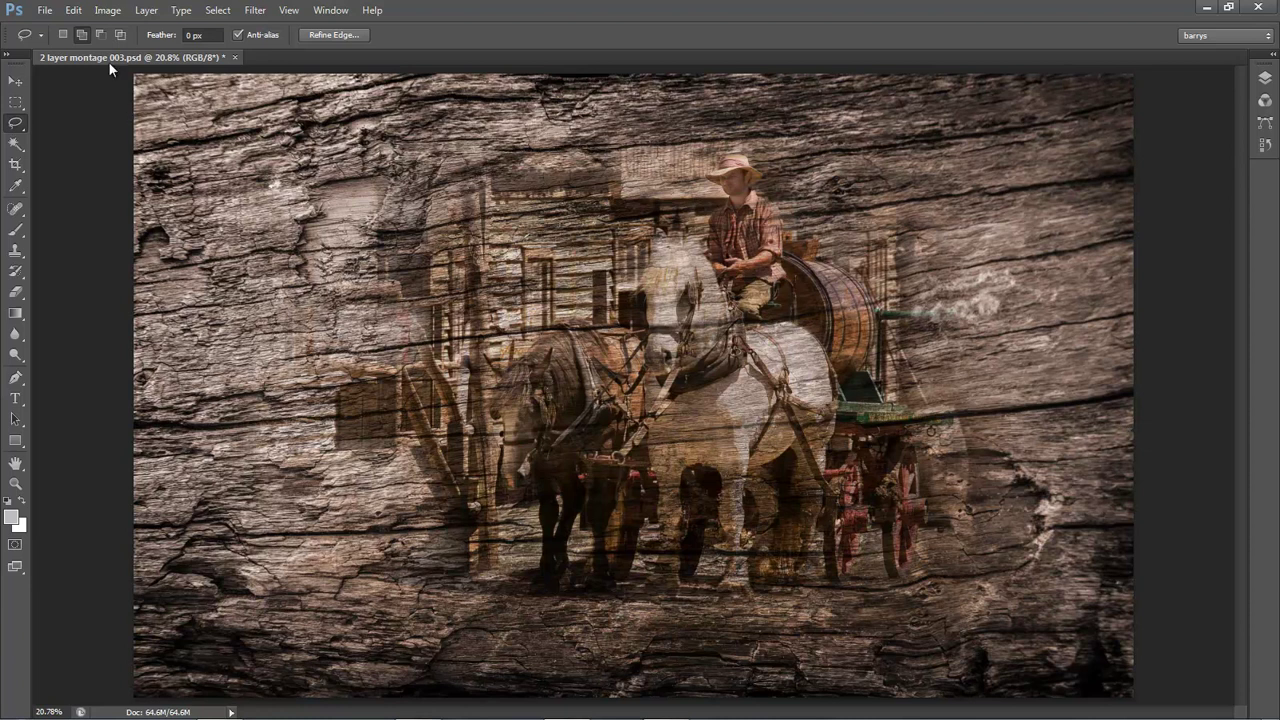
left_click(108, 12)
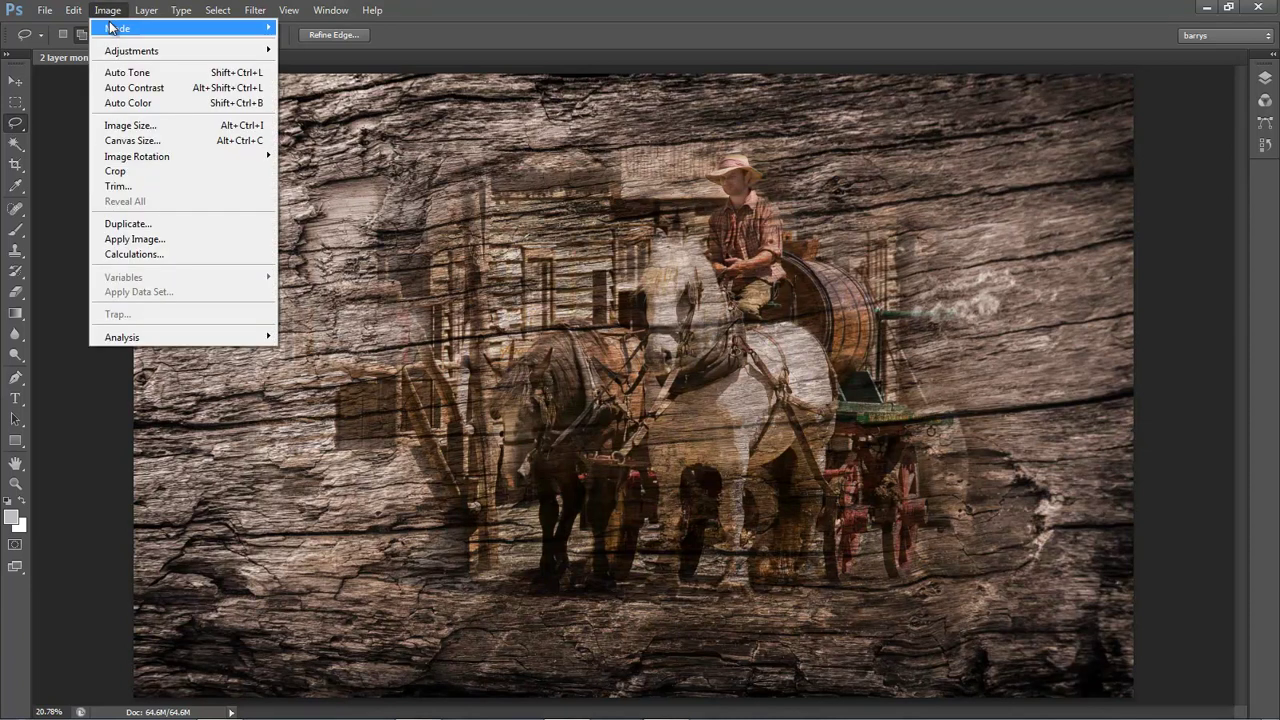
mouse_move(111, 54)
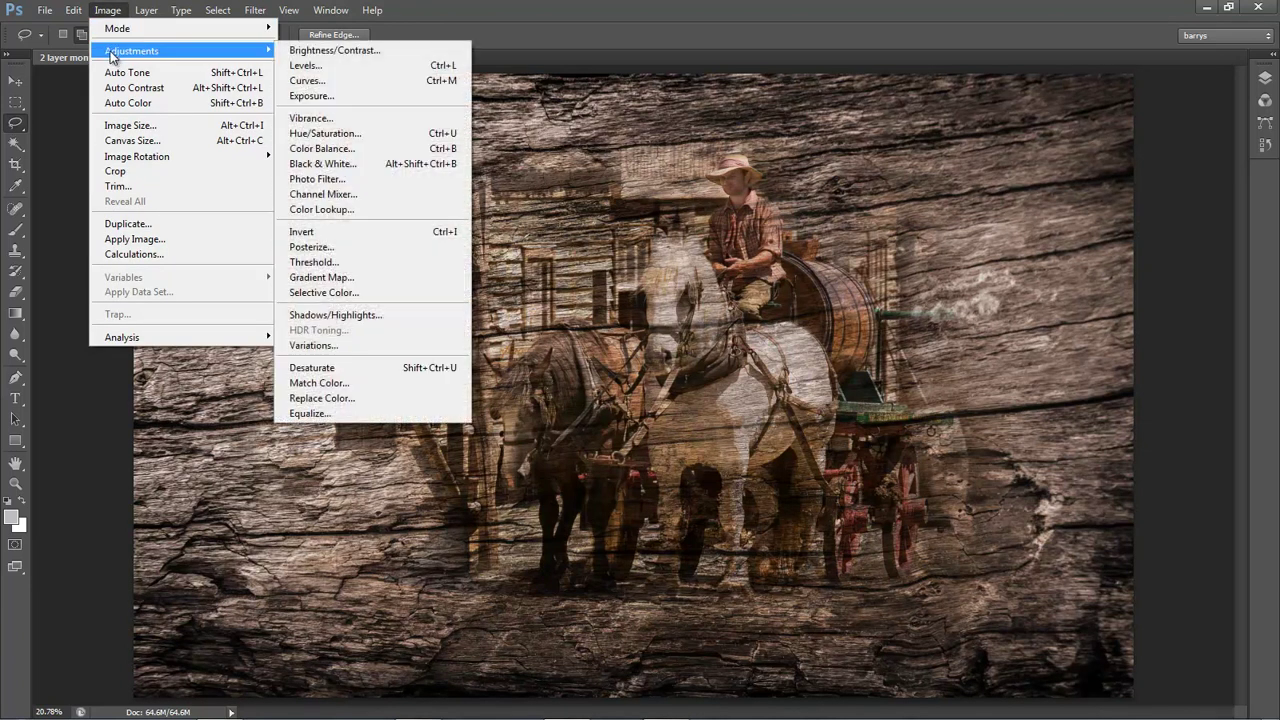
left_click(310, 65)
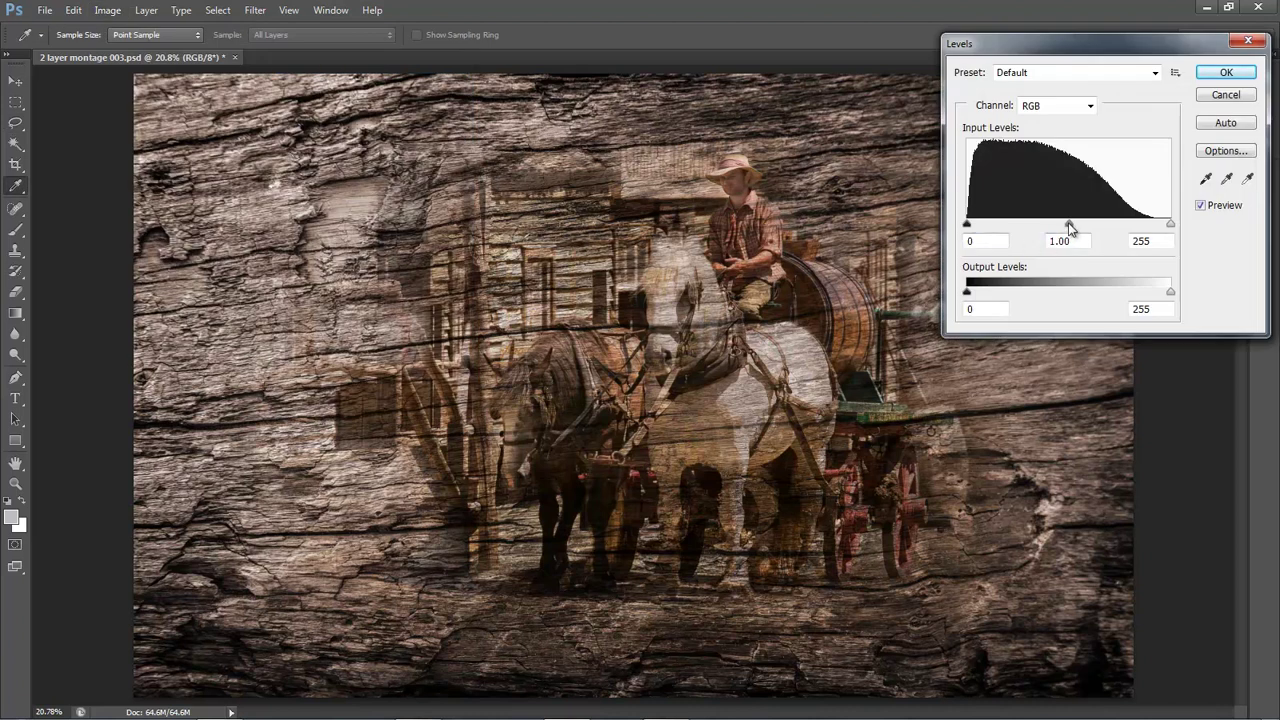
left_click_drag(1072, 227, 1088, 229)
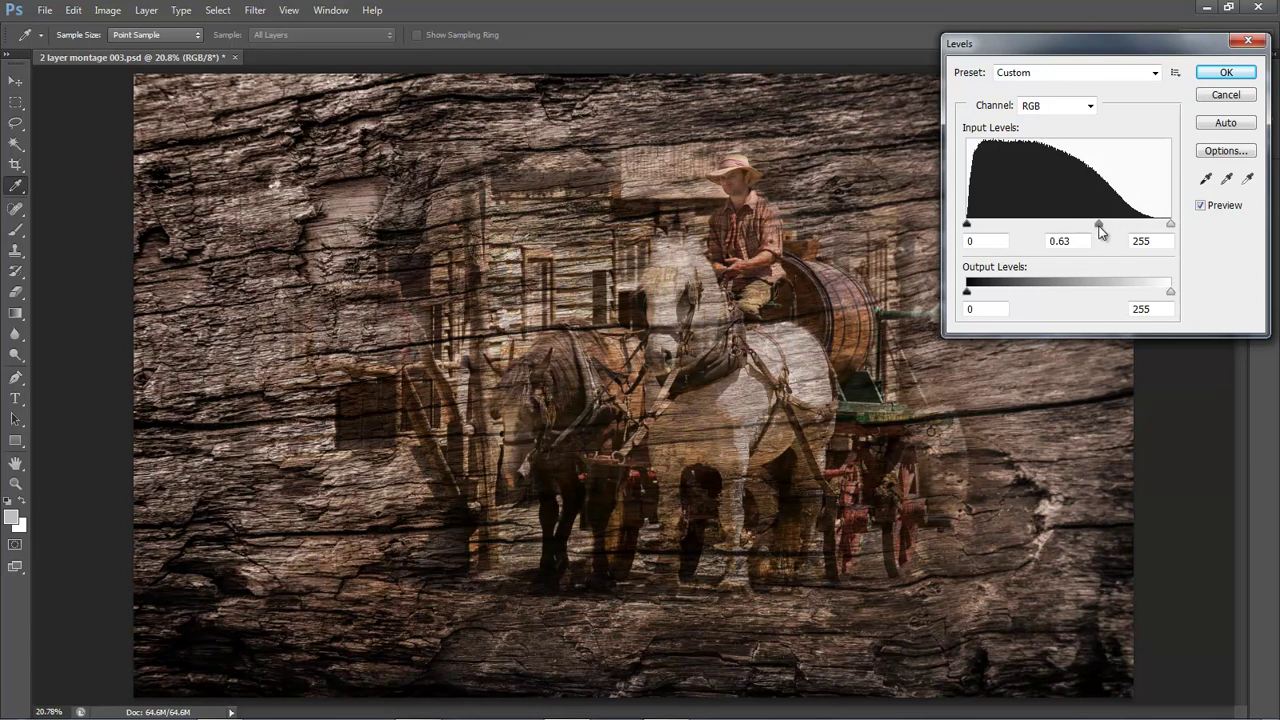
left_click_drag(1100, 231, 1098, 229)
left_click(1226, 71)
key("l")
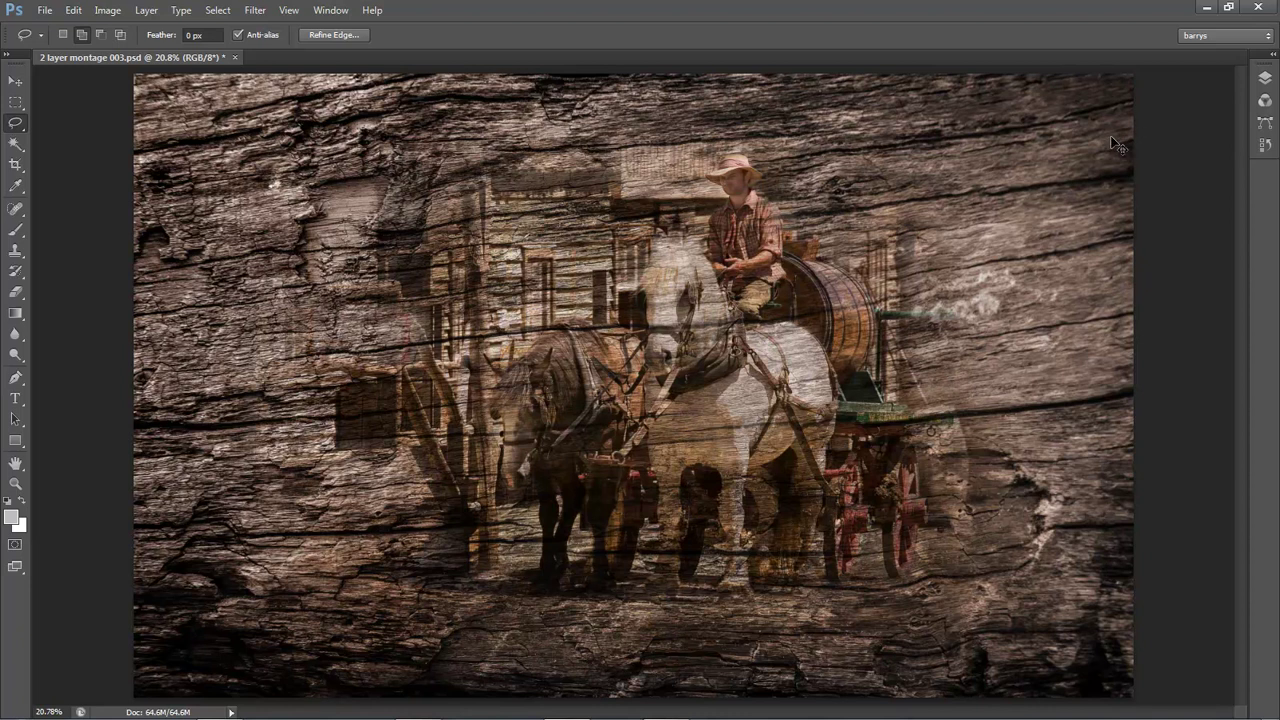
Drop the left selection and lasso a new region along the canvas's right edge
key("ctrl+shift+d")
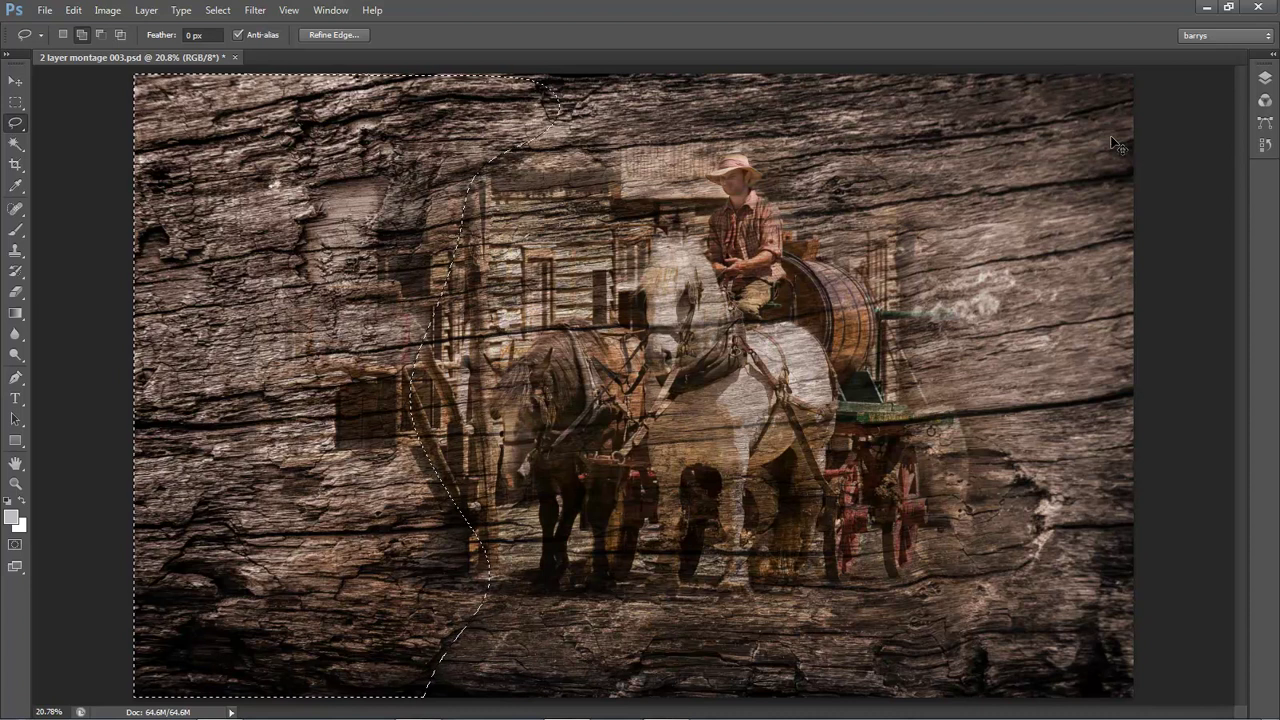
key("ctrl+d")
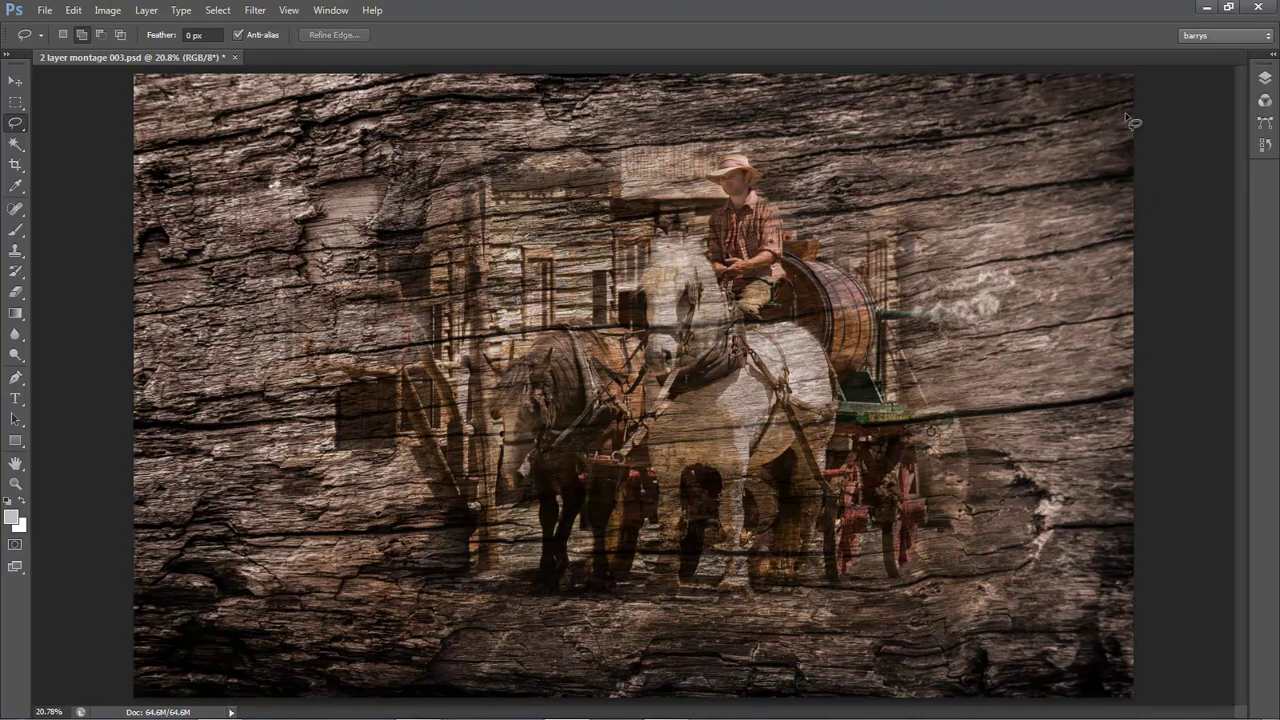
left_click_drag(1136, 110, 1040, 133)
mouse_move(840, 200)
left_mouse_down()
mouse_move(871, 200)
mouse_move(876, 236)
left_mouse_up()
left_click_drag(889, 412, 967, 424)
mouse_move(1045, 522)
left_mouse_down()
mouse_move(913, 617)
mouse_move(1002, 622)
mouse_move(1071, 602)
mouse_move(1152, 601)
mouse_move(1223, 448)
mouse_move(1254, 319)
mouse_move(1219, 108)
mouse_move(1224, 143)
left_mouse_up()
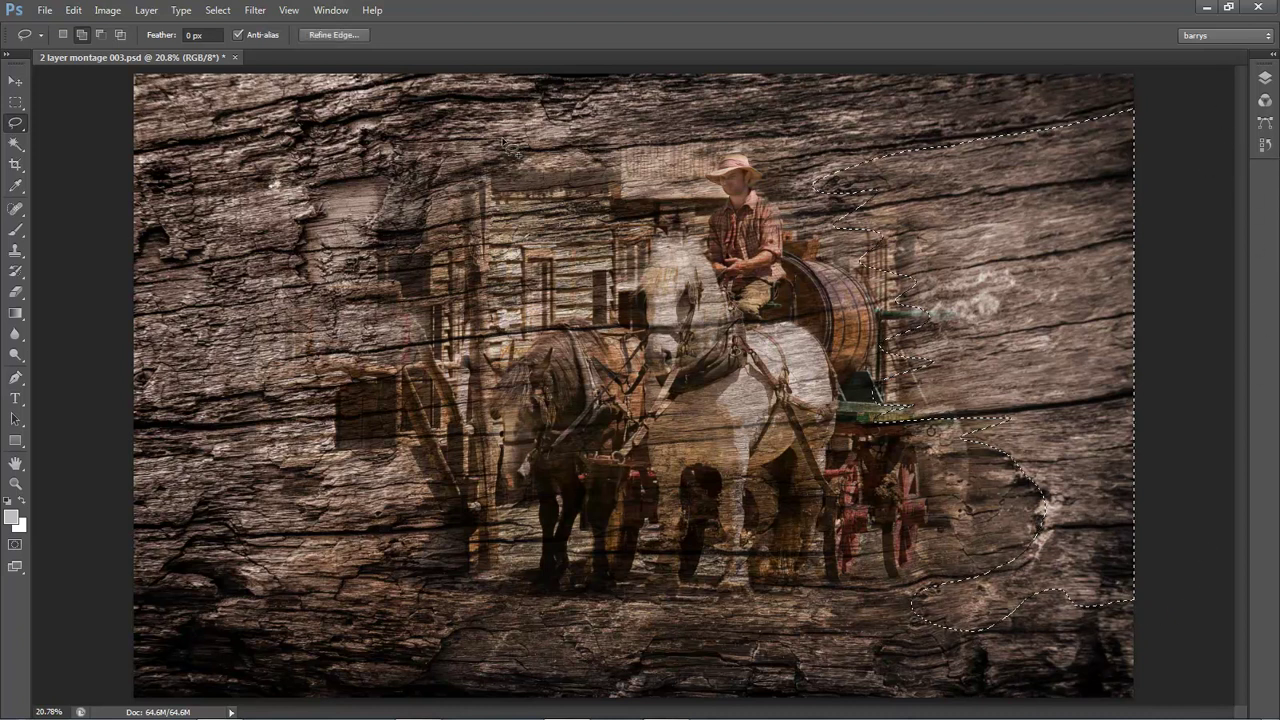
Feather the right-edge selection by about 149 px in Refine Edge and hide its outline
left_click(317, 35)
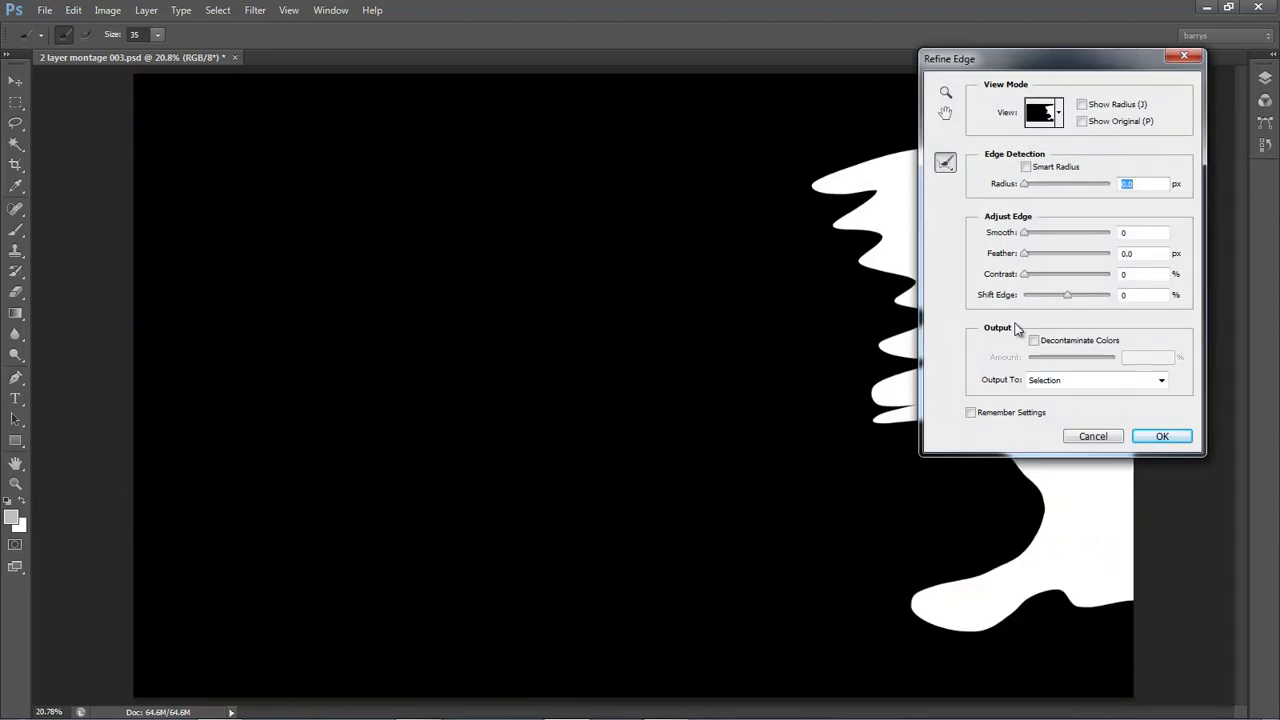
left_click(1078, 254)
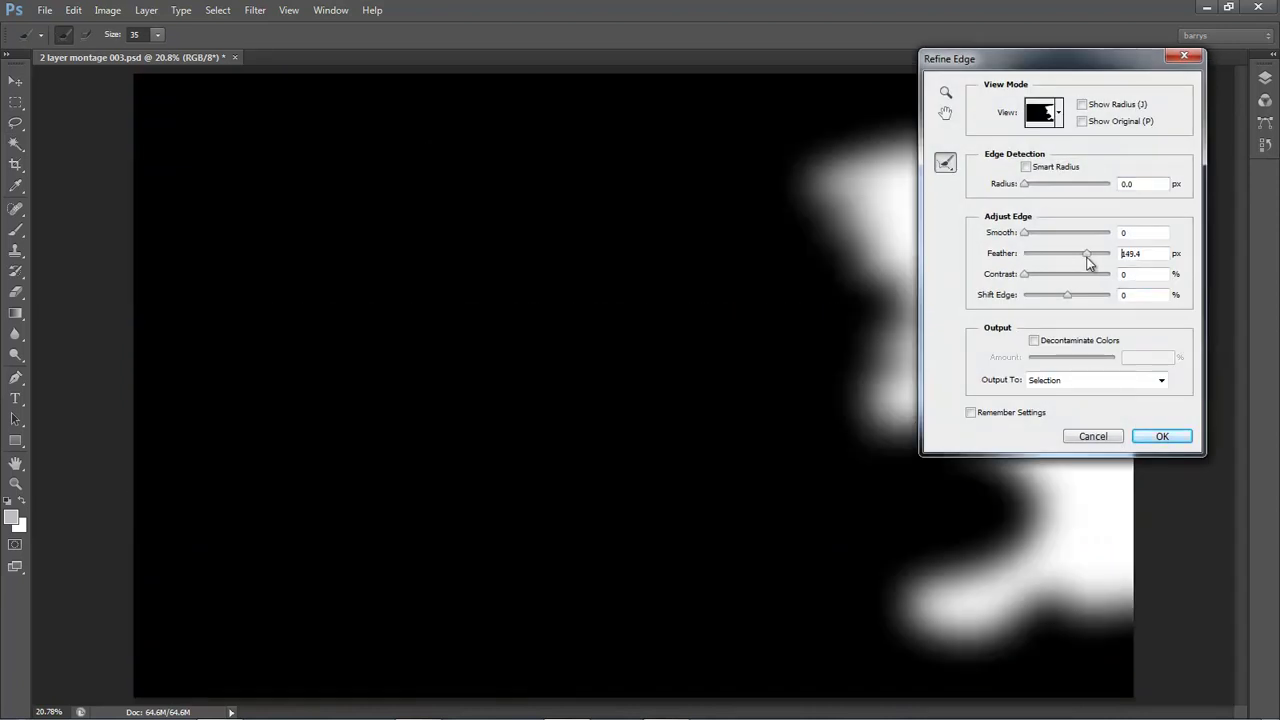
left_click(1162, 436)
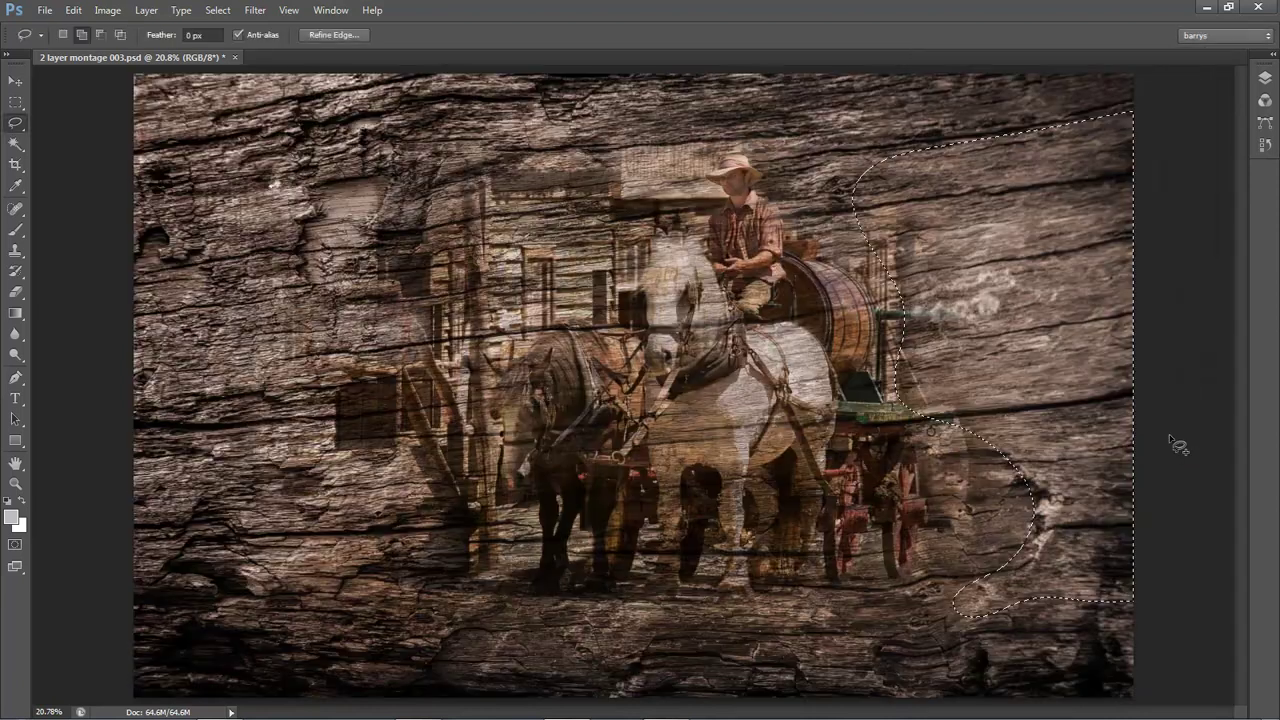
key("ctrl+d")
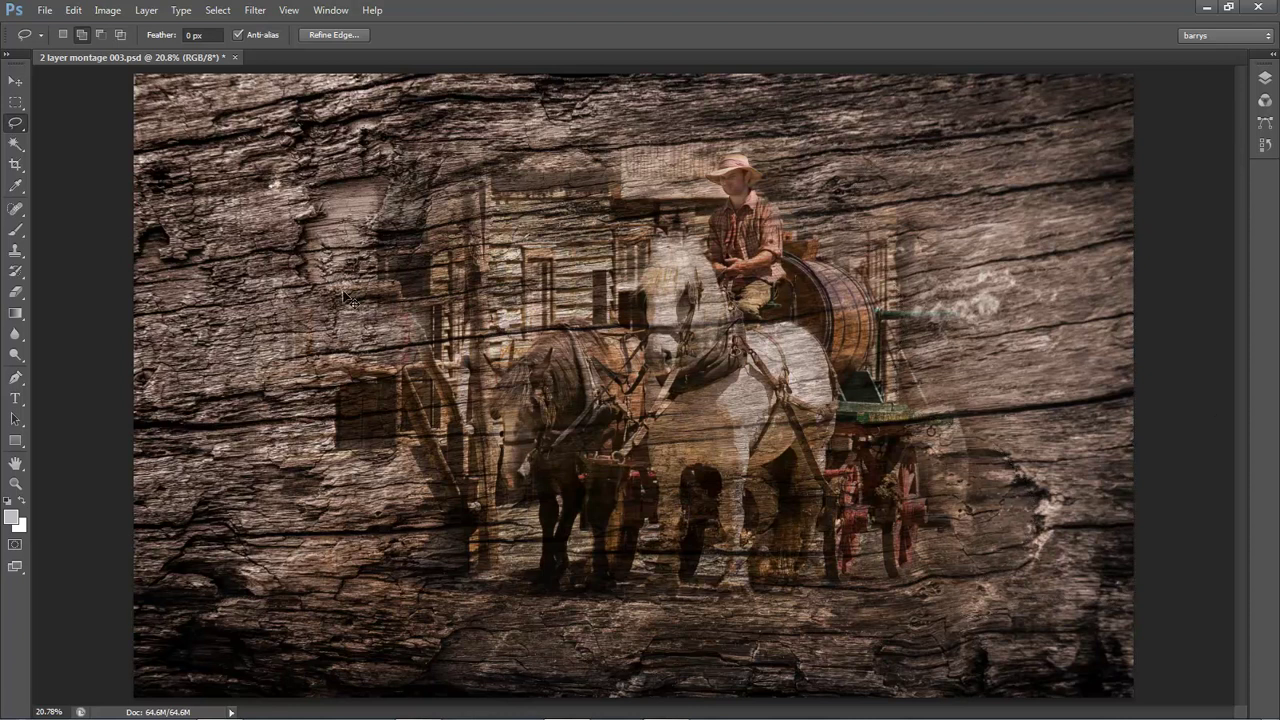
Darken the image midtones with Levels, then clear the selection entirely
key("ctrl+l")
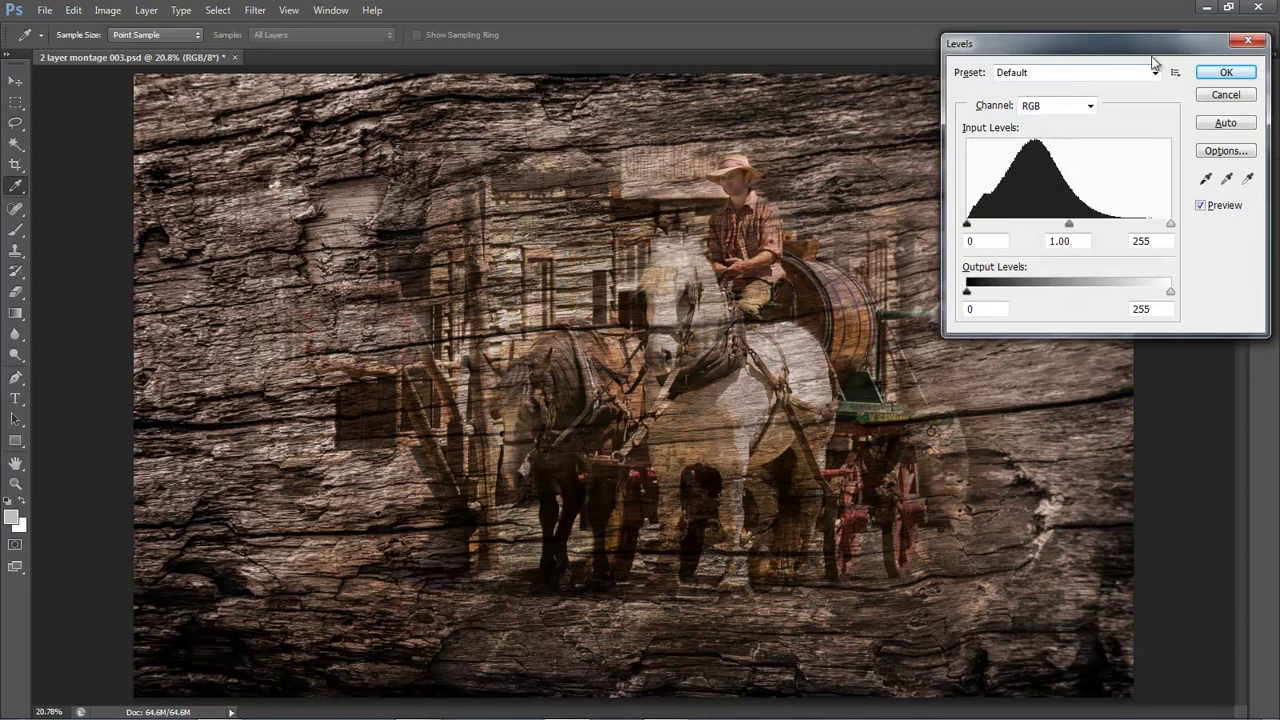
left_click_drag(1148, 48, 385, 49)
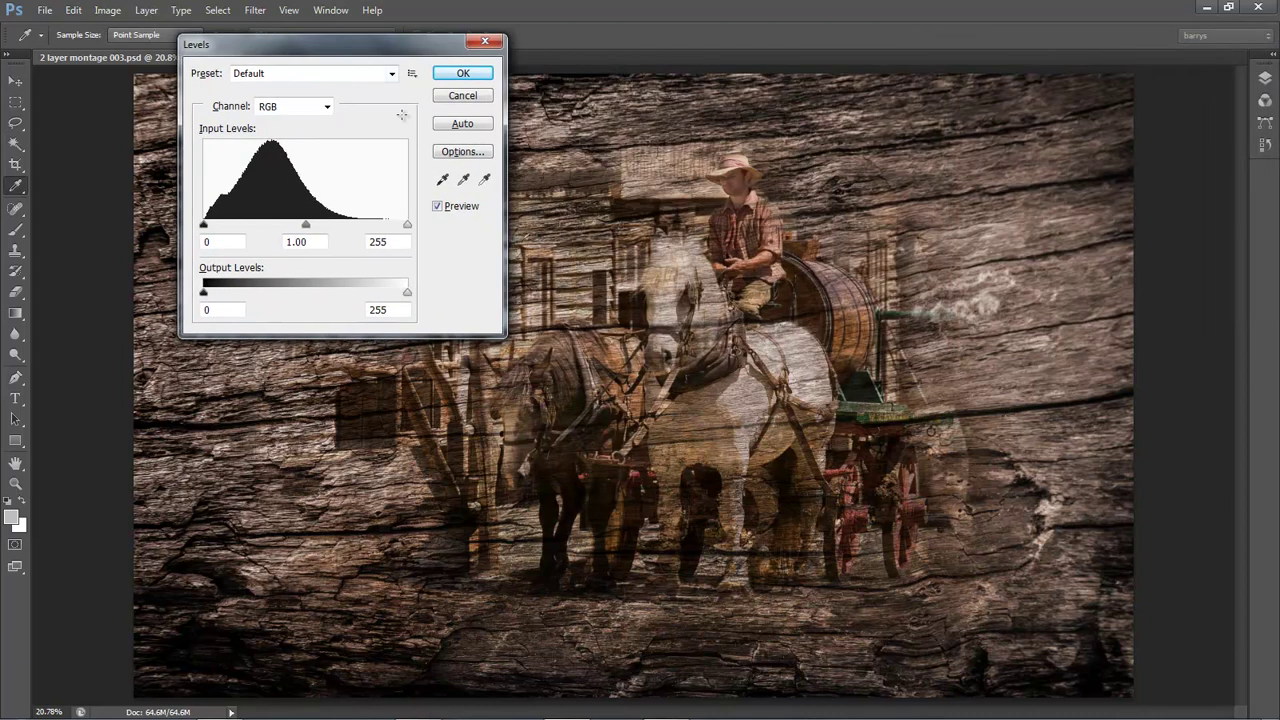
left_click_drag(308, 230, 318, 229)
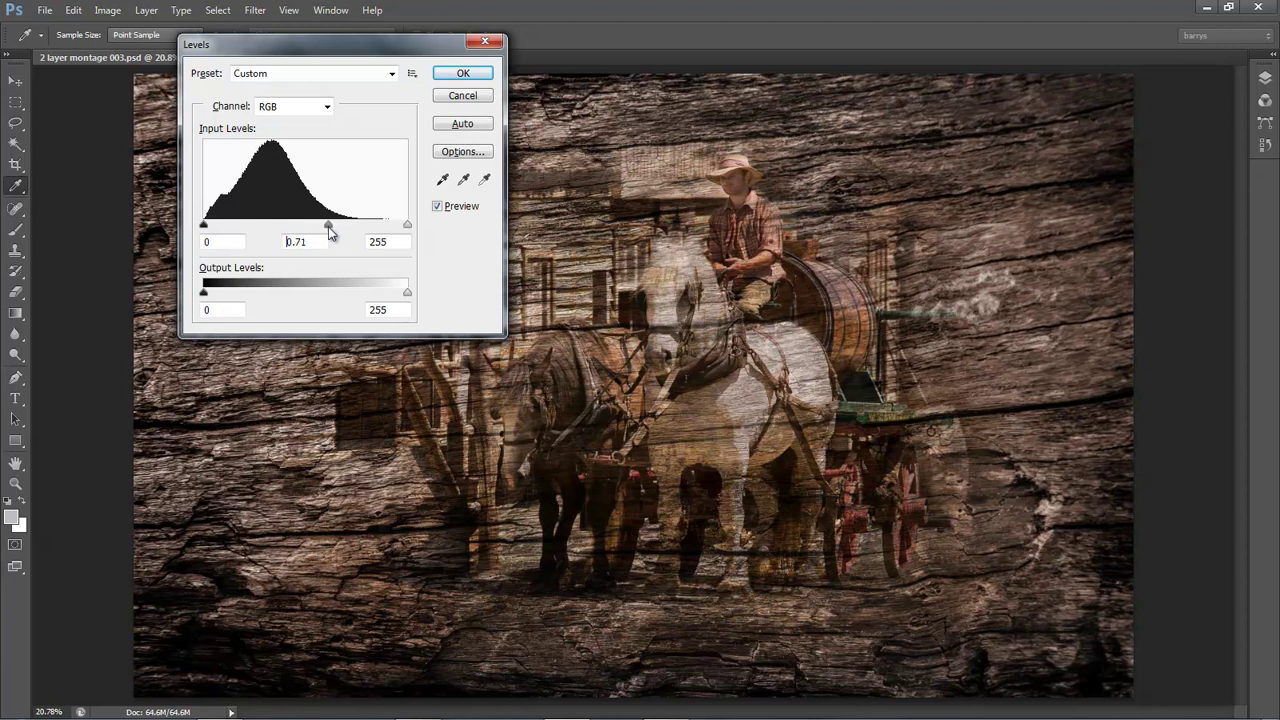
left_click(463, 76)
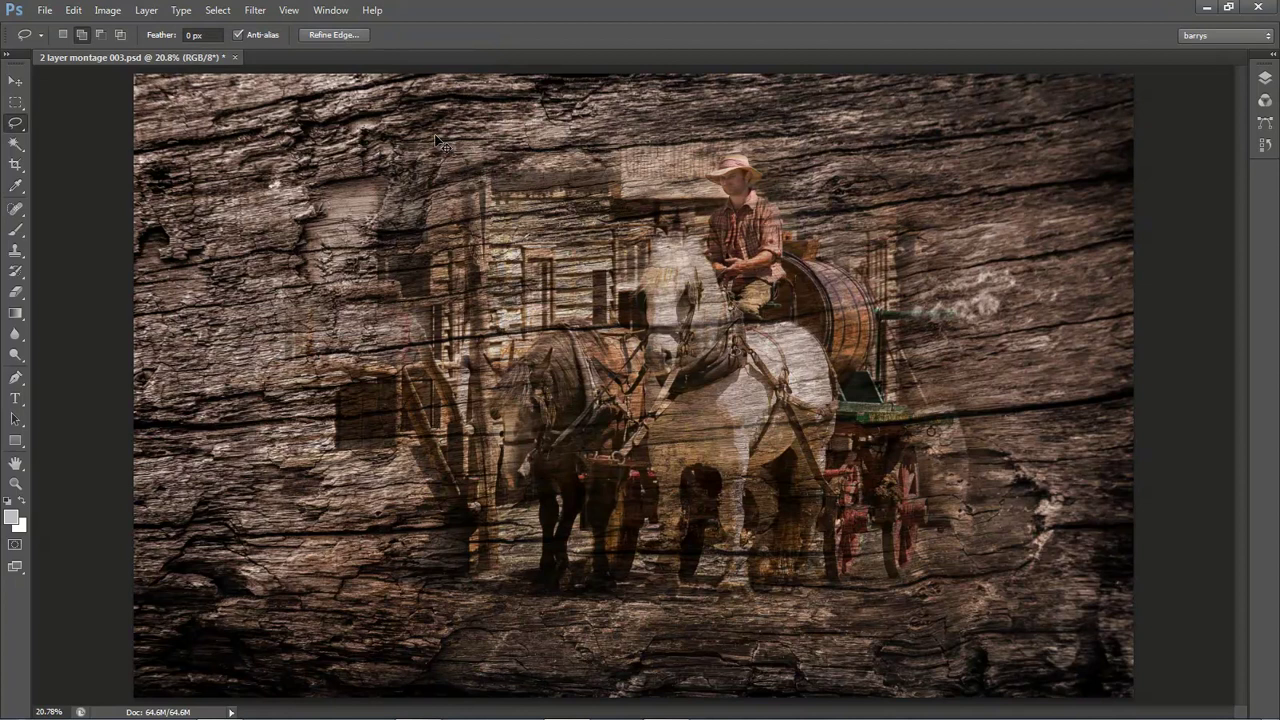
key("ctrl+h")
key("ctrl+d")
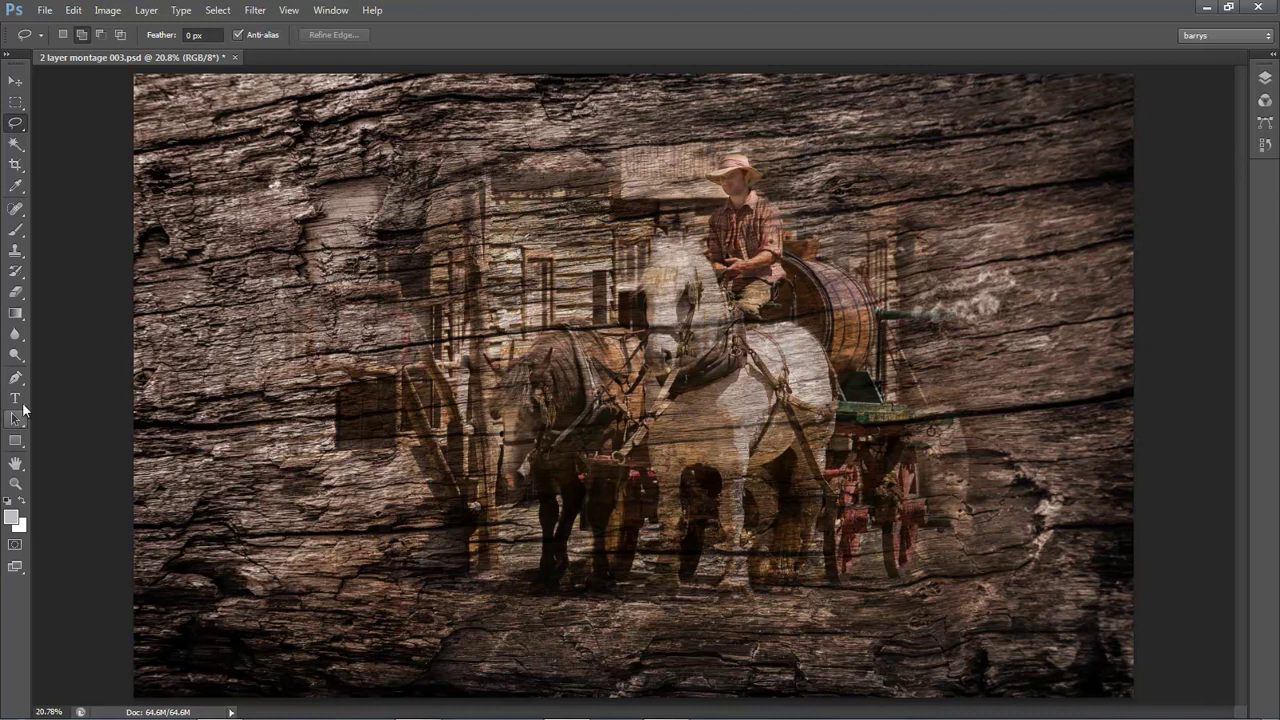
Burn the wood in the top-left corner with the Burn Tool to darken it
left_click(18, 356)
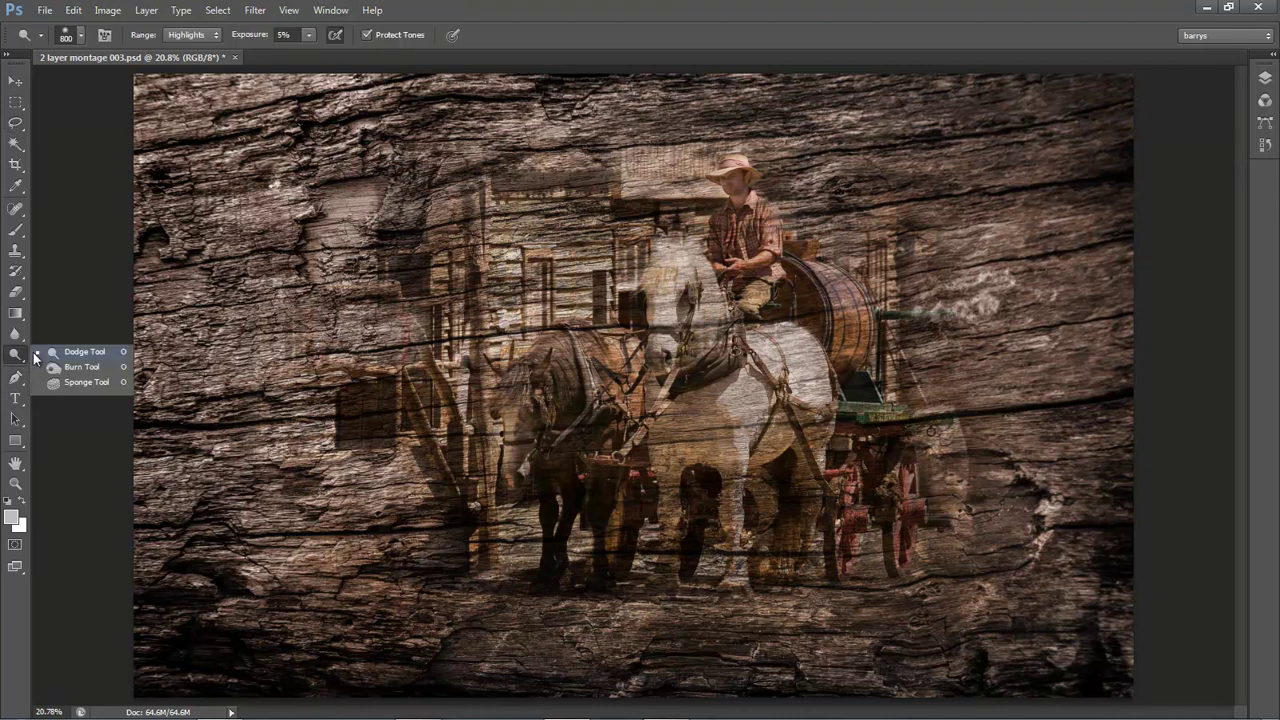
left_click(71, 370)
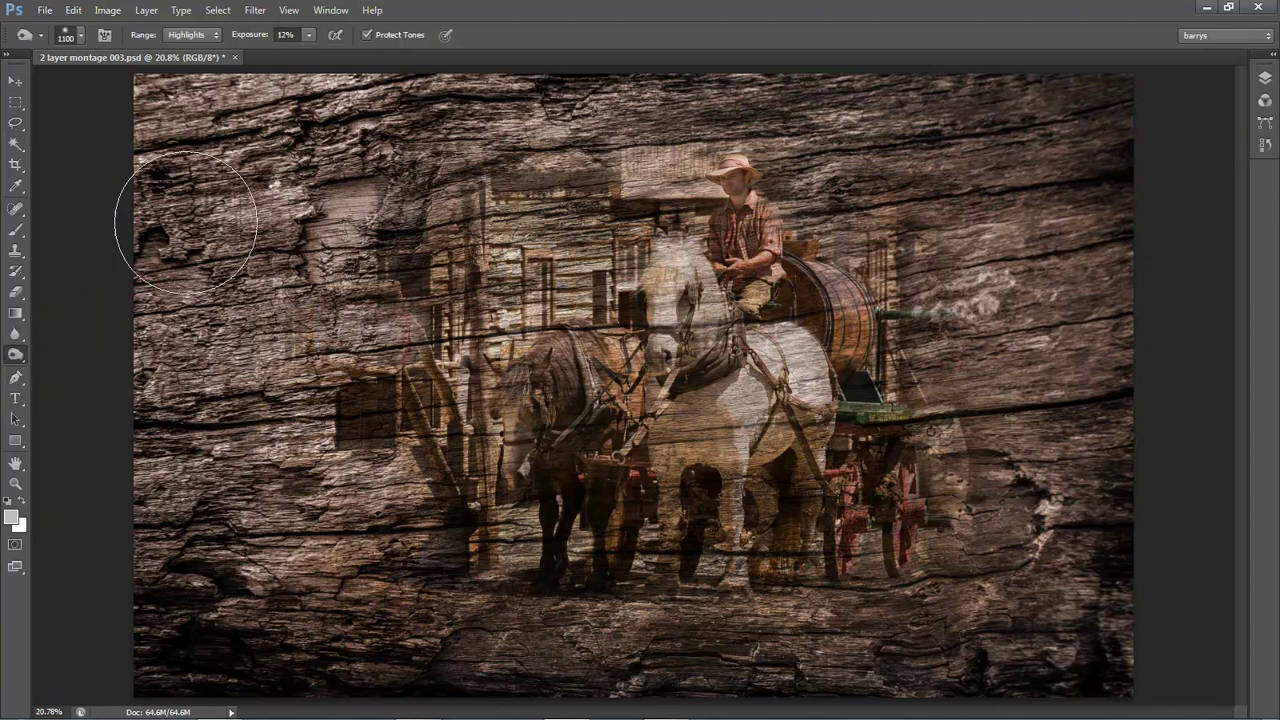
left_click_drag(203, 200, 194, 219)
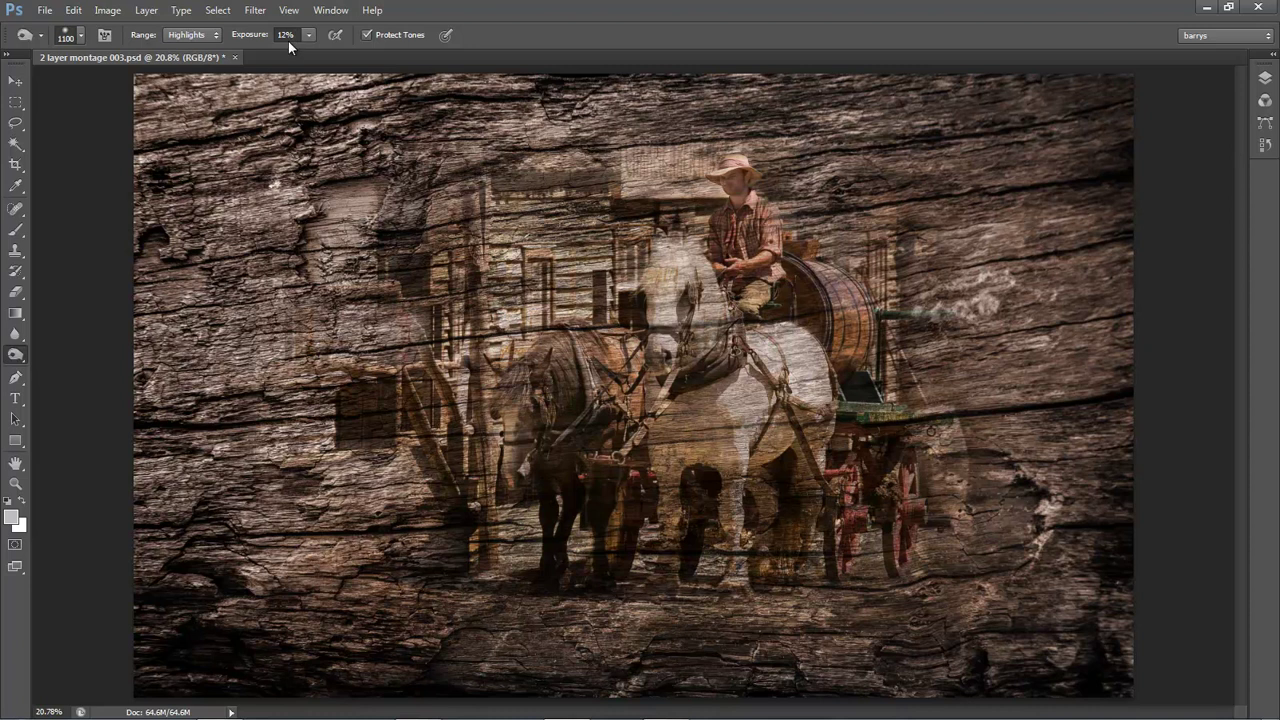
mouse_move(196, 216)
left_mouse_down()
mouse_move(174, 200)
mouse_move(171, 214)
left_mouse_up()
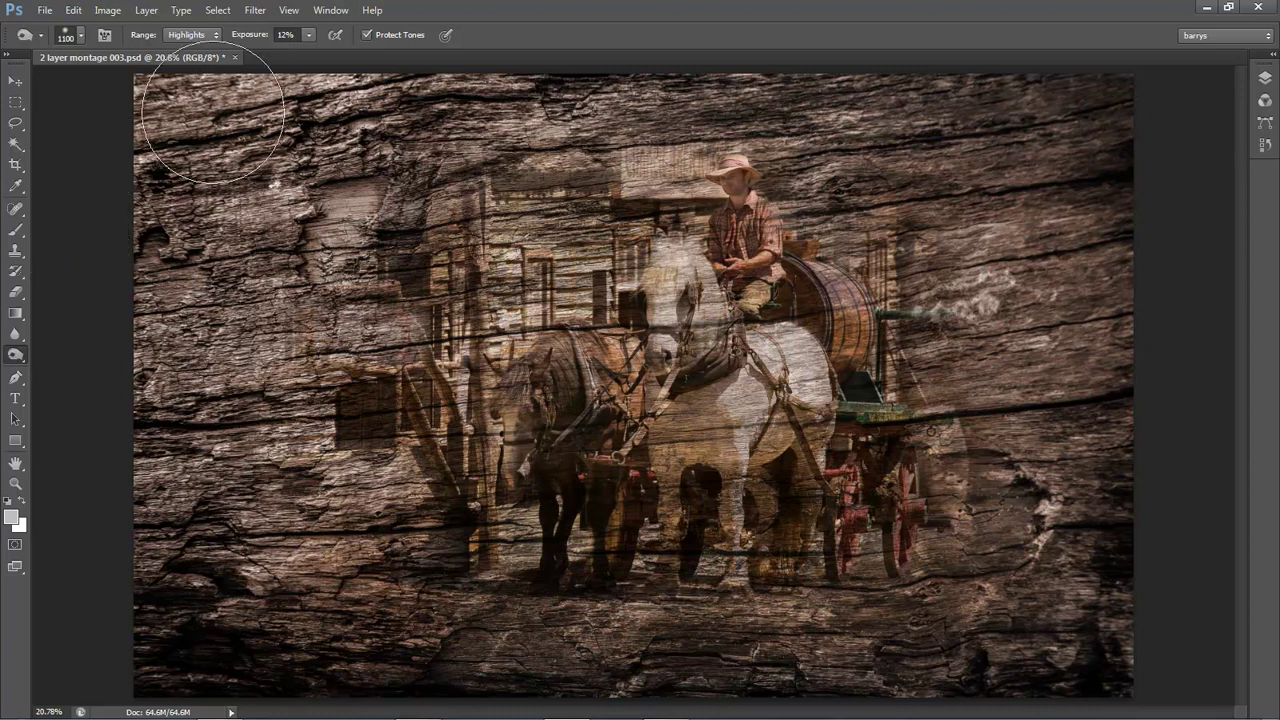
Set the range to Highlights, shrink the brush to 300, and lighten a small upper-left wood patch
left_click(214, 35)
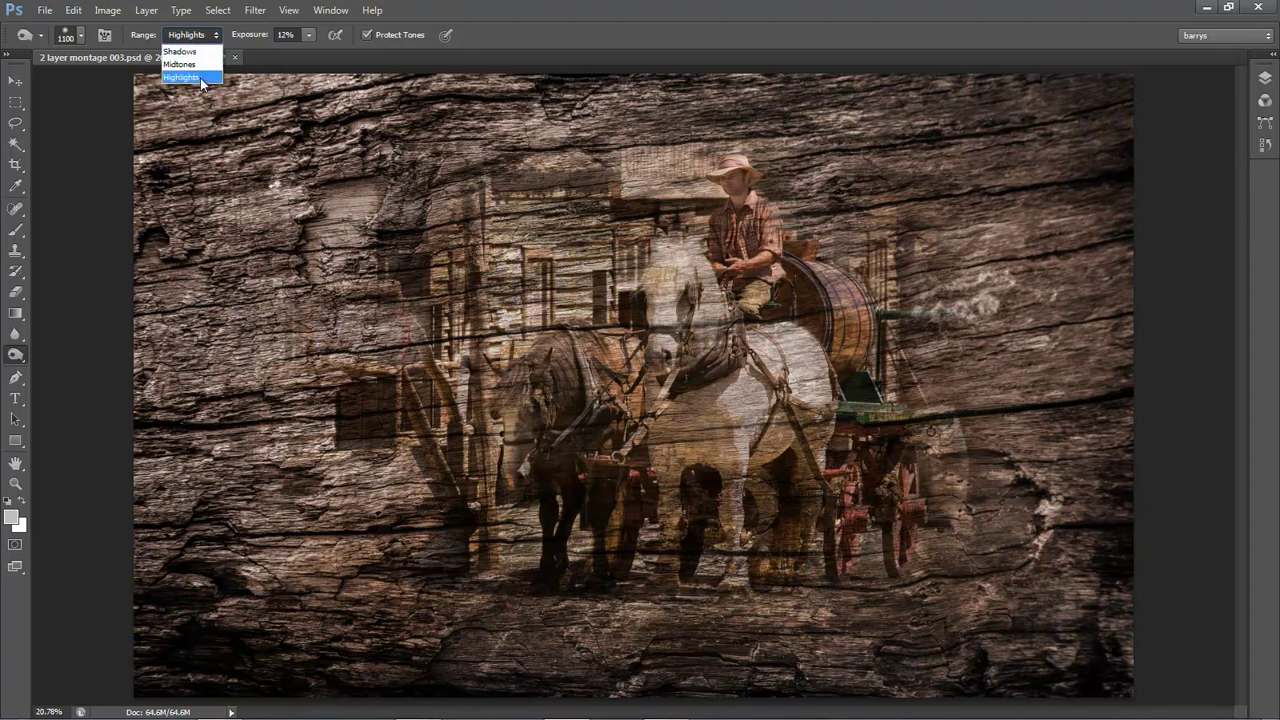
left_click(198, 78)
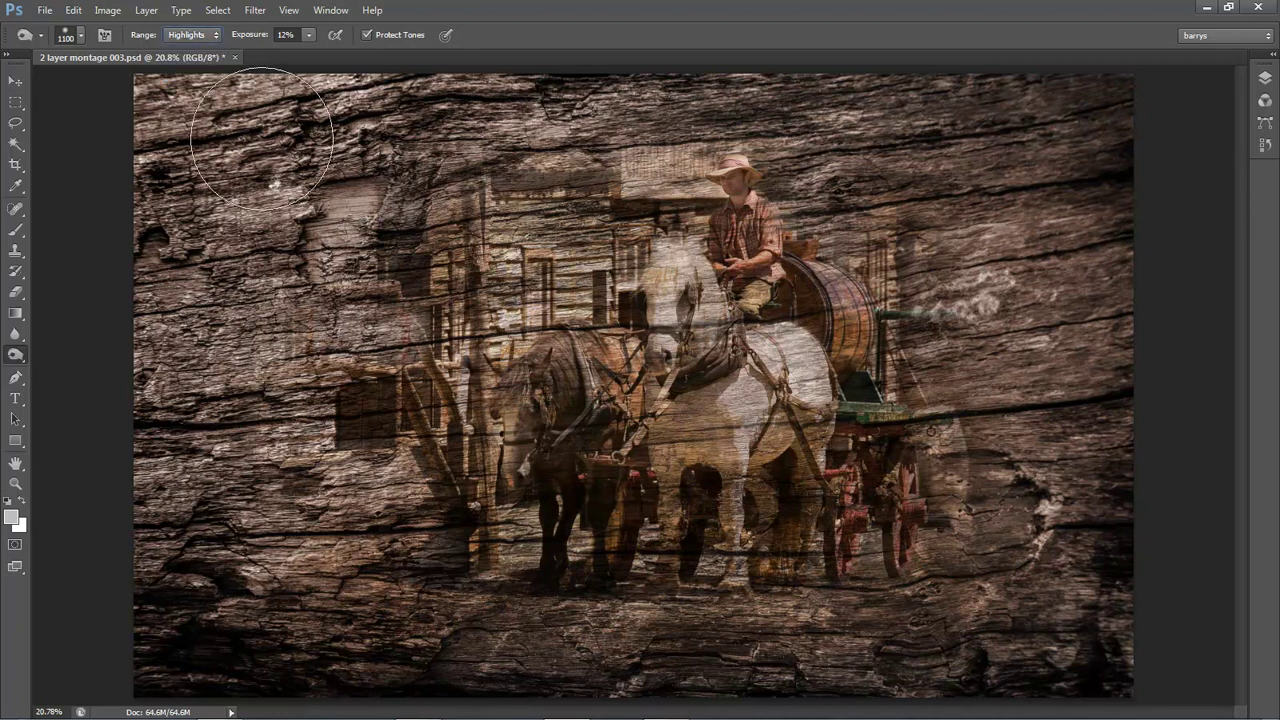
key("bracketleft")
key("bracketleft")
key("bracketleft")
key("bracketleft")
key("bracketleft")
key("bracketleft")
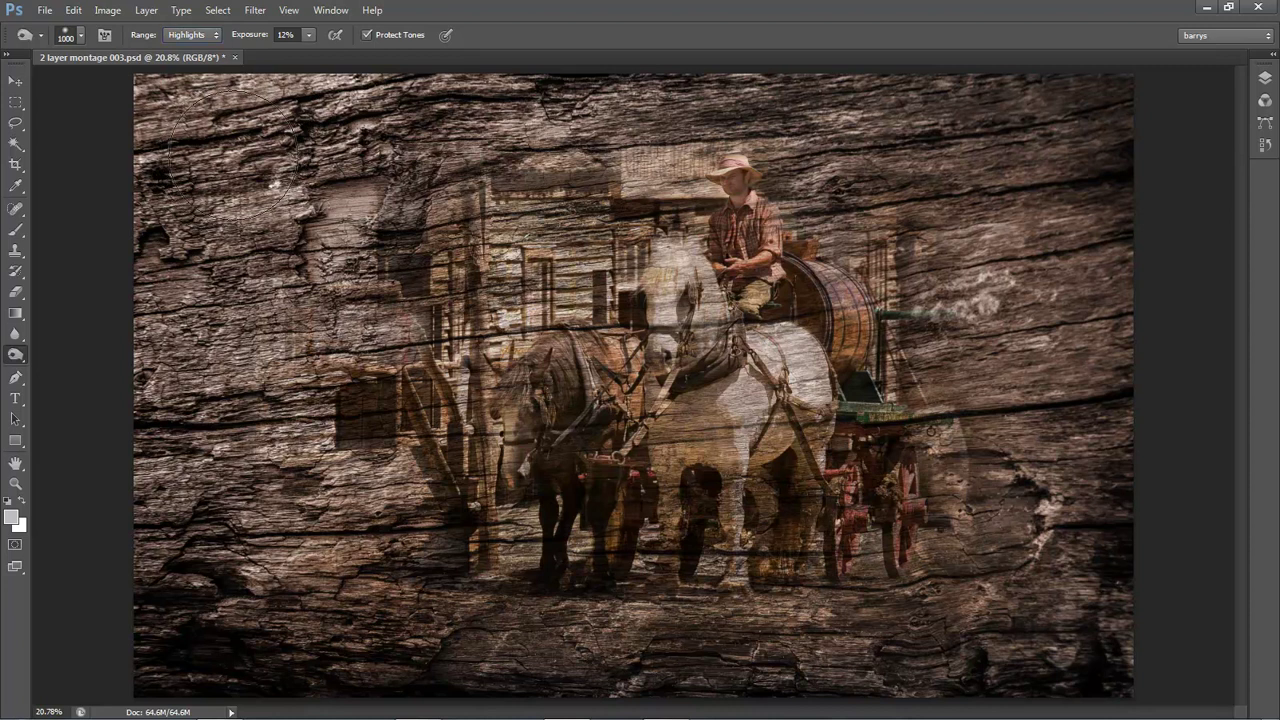
key("bracketleft")
key("bracketleft")
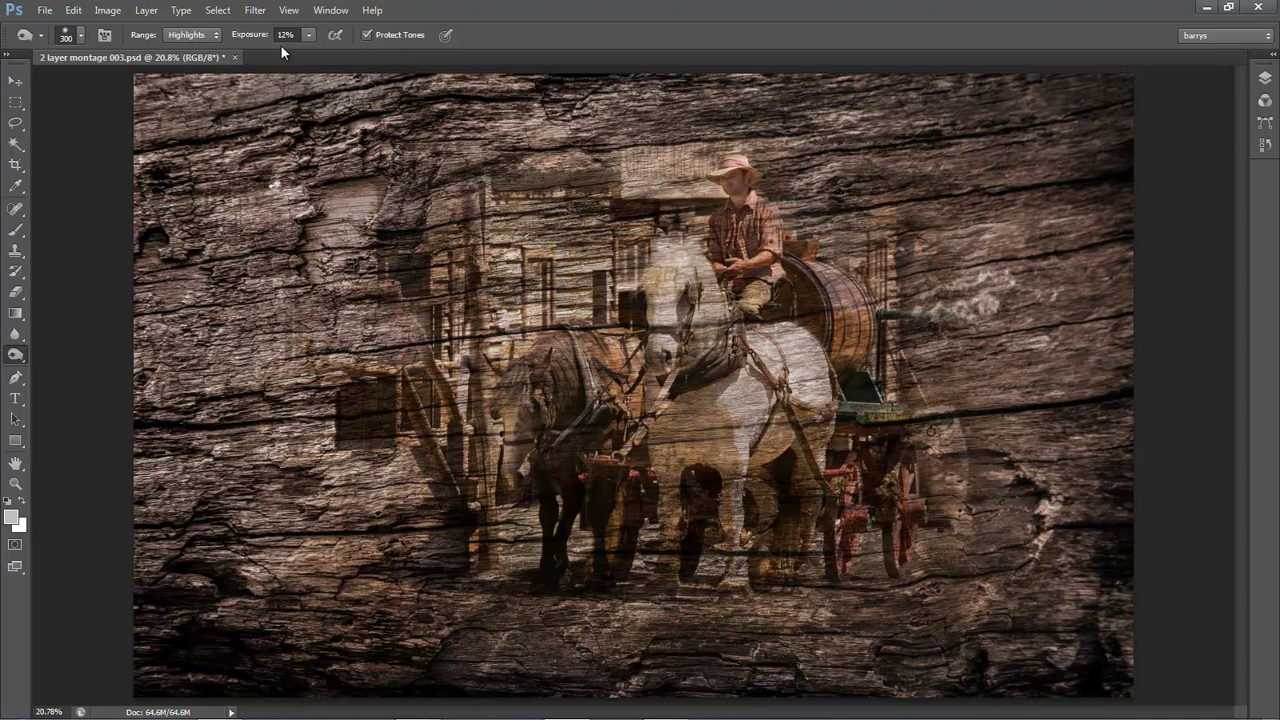
mouse_move(322, 192)
left_mouse_down()
mouse_move(366, 184)
mouse_move(380, 212)
left_mouse_up()
mouse_move(285, 250)
left_mouse_down()
mouse_move(369, 265)
mouse_move(265, 296)
mouse_move(330, 210)
mouse_move(234, 212)
mouse_move(313, 186)
mouse_move(185, 217)
left_mouse_up()
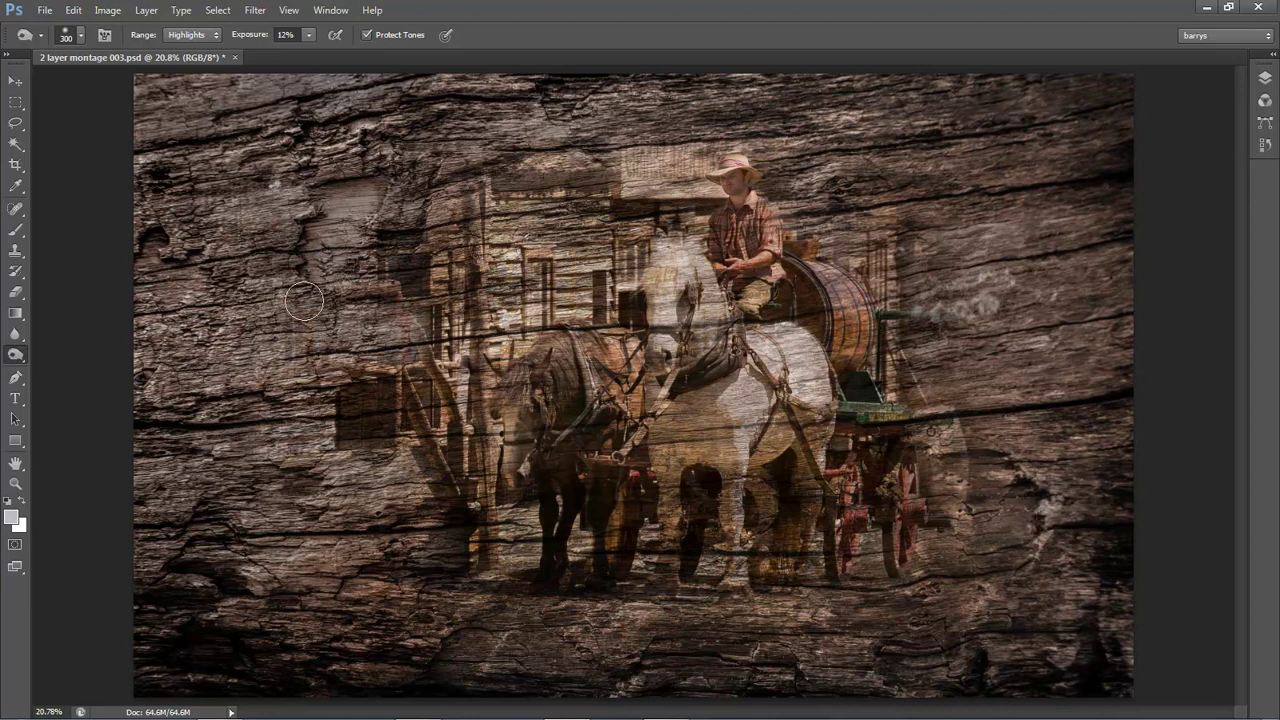
left_click(14, 210)
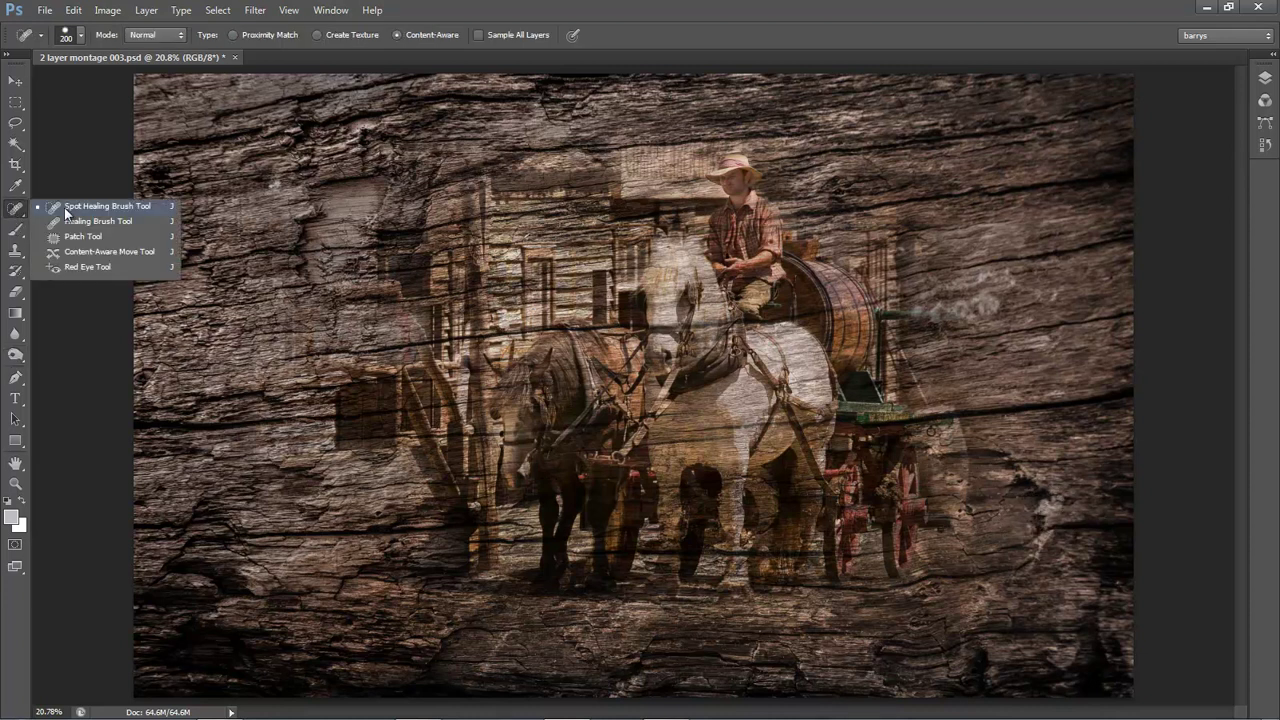
left_click(55, 213)
key("bracketleft")
key("bracketleft")
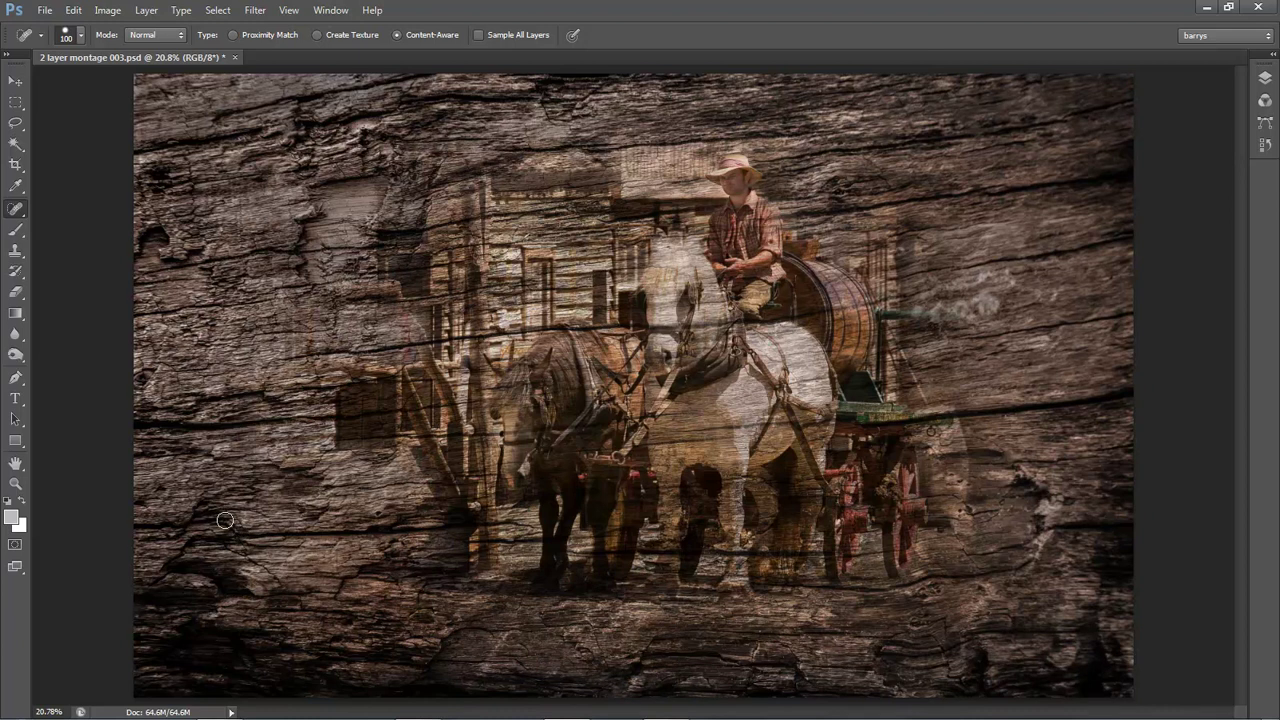
left_click(15, 356)
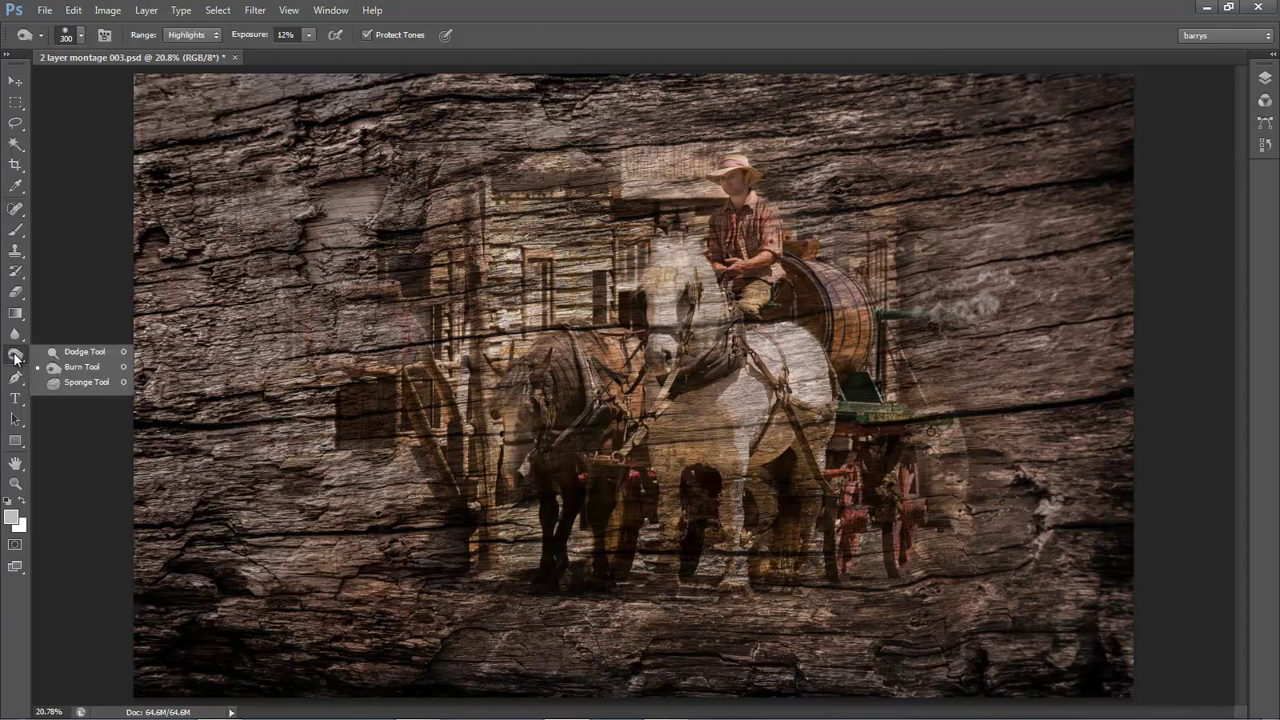
Saturate the driver's shirt and the wooden barrel with the Sponge Tool, then fit the canvas on screen
left_click(75, 383)
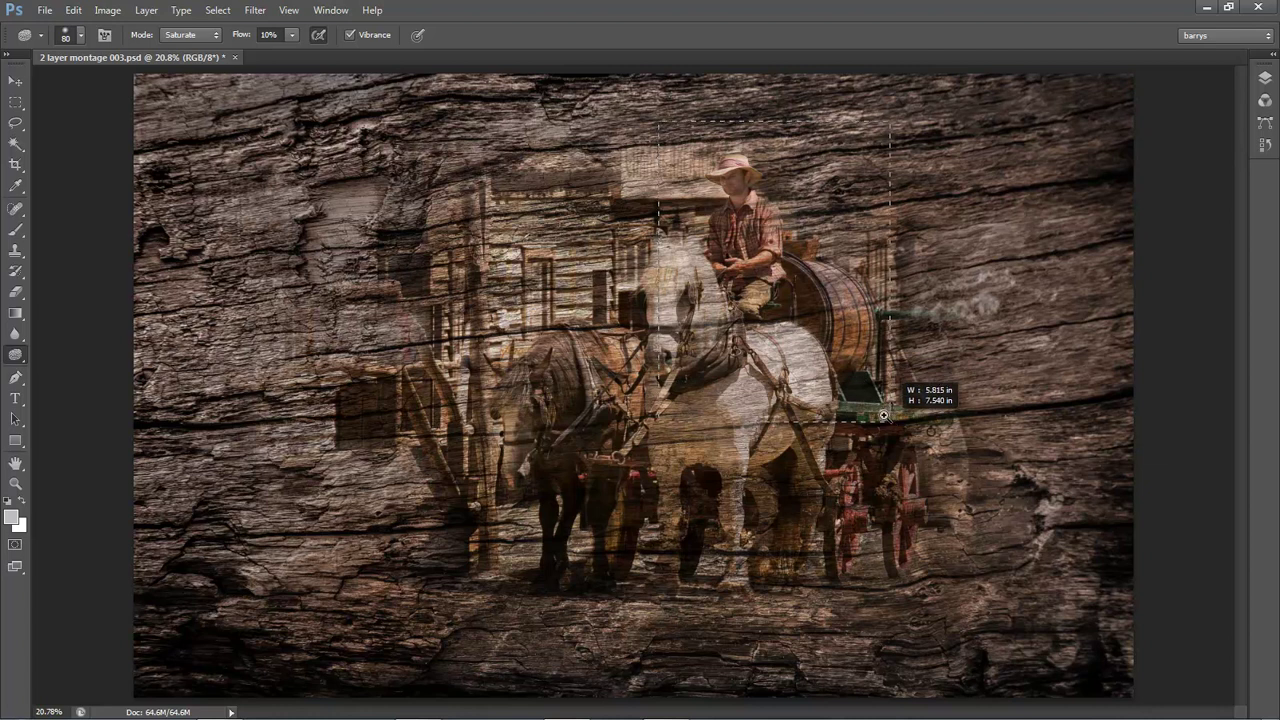
scroll(880, 370, "up", 3)
mouse_move(517, 285)
left_mouse_down()
mouse_move(512, 316)
mouse_move(527, 327)
left_mouse_up()
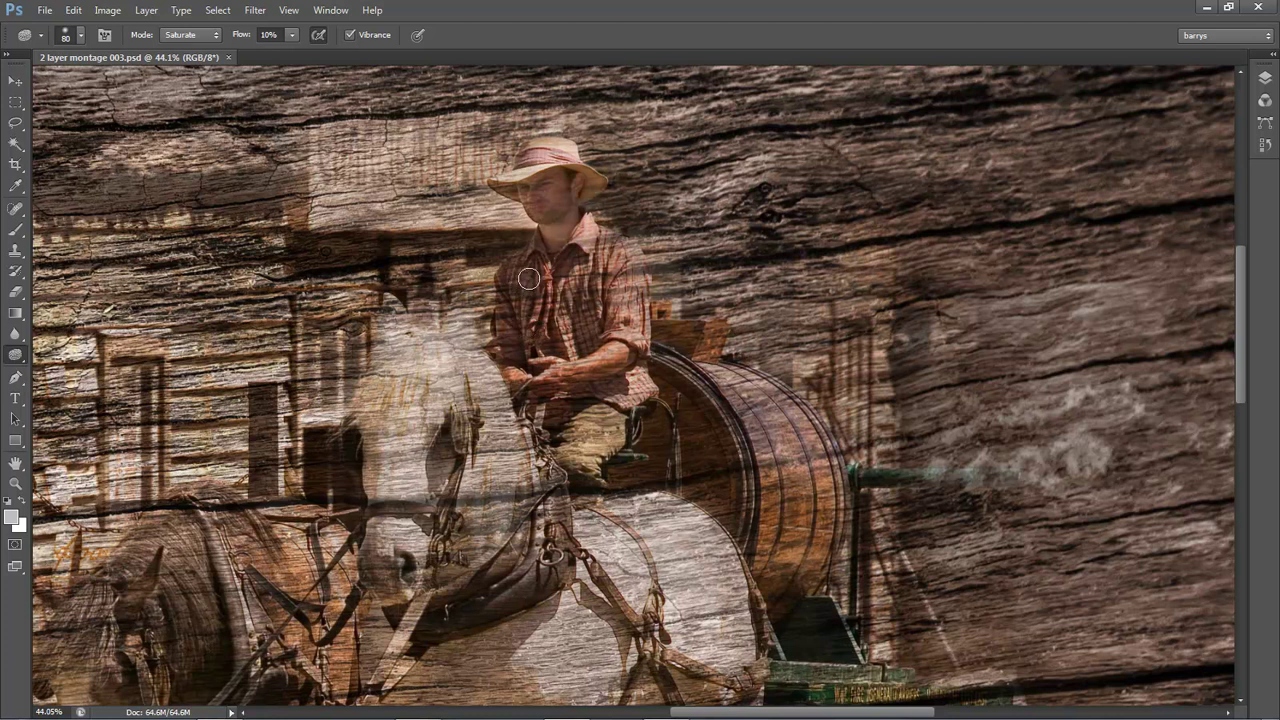
key("bracketright")
key("bracketright")
key("bracketright")
mouse_move(636, 396)
left_mouse_down()
mouse_move(586, 455)
mouse_move(589, 428)
mouse_move(566, 455)
mouse_move(583, 432)
mouse_move(563, 446)
mouse_move(532, 347)
mouse_move(503, 371)
mouse_move(517, 365)
mouse_move(545, 262)
mouse_move(550, 191)
mouse_move(533, 224)
mouse_move(529, 156)
mouse_move(539, 203)
mouse_move(574, 181)
left_mouse_up()
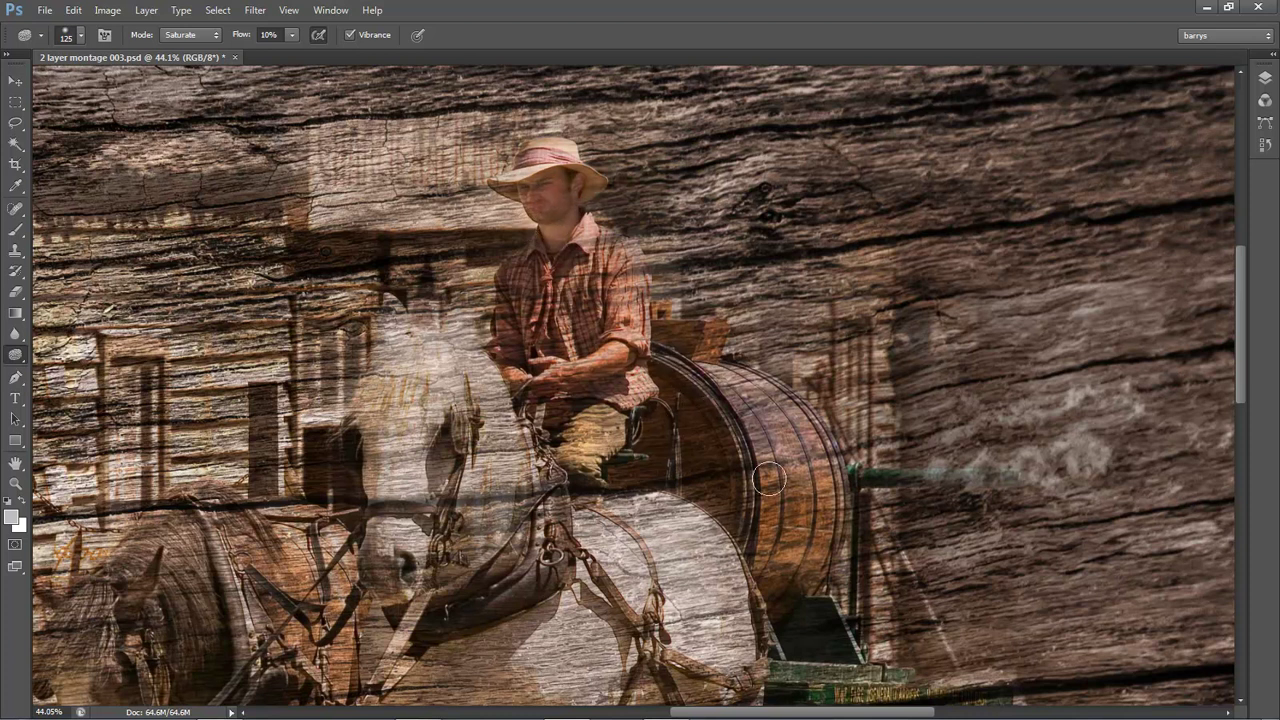
mouse_move(766, 420)
left_mouse_down()
mouse_move(798, 519)
mouse_move(809, 457)
mouse_move(762, 391)
mouse_move(713, 379)
mouse_move(791, 414)
mouse_move(756, 386)
mouse_move(817, 493)
mouse_move(810, 461)
mouse_move(797, 545)
mouse_move(795, 522)
mouse_move(765, 555)
mouse_move(775, 537)
mouse_move(762, 473)
mouse_move(681, 385)
mouse_move(665, 399)
mouse_move(728, 508)
mouse_move(647, 466)
mouse_move(749, 523)
mouse_move(602, 475)
mouse_move(655, 429)
mouse_move(582, 433)
mouse_move(727, 403)
mouse_move(693, 380)
mouse_move(767, 395)
mouse_move(831, 534)
mouse_move(808, 462)
mouse_move(794, 584)
mouse_move(769, 606)
mouse_move(816, 541)
left_mouse_up()
key("ctrl+0")
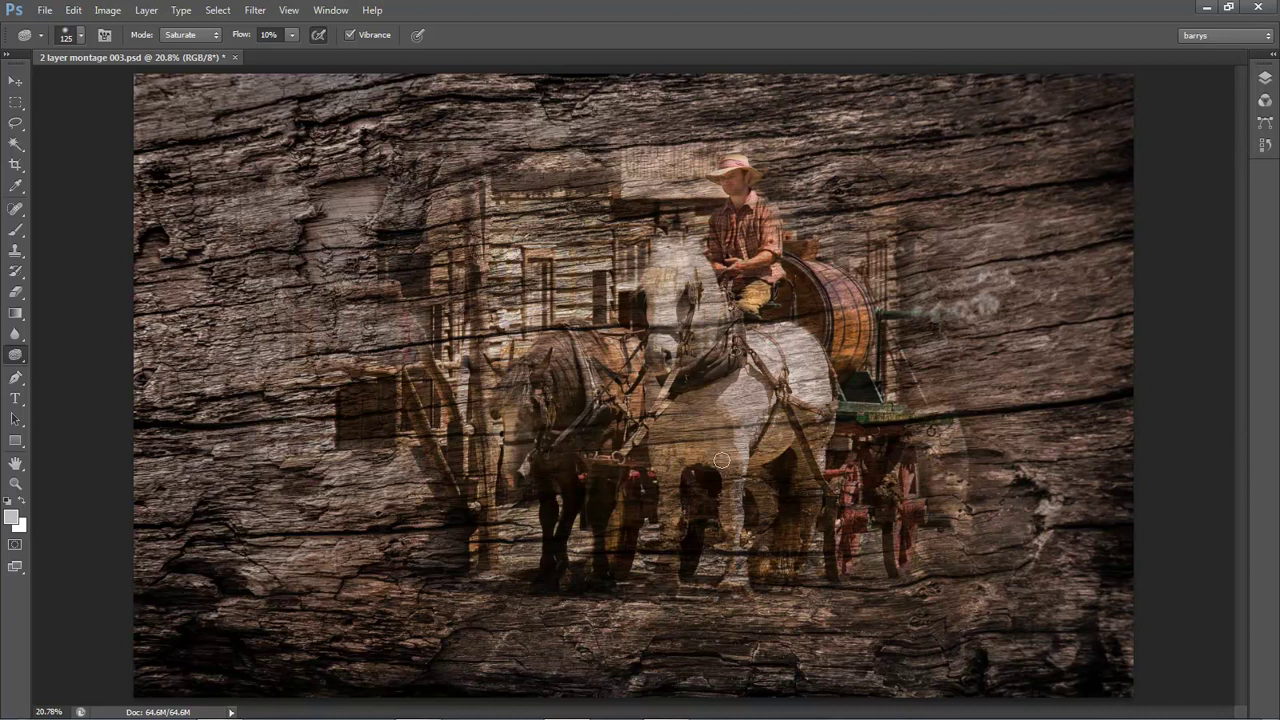
Lasso a wavy outline just inside the canvas edges and apply Select > Inverse to select the border
left_click(15, 123)
left_click(52, 124)
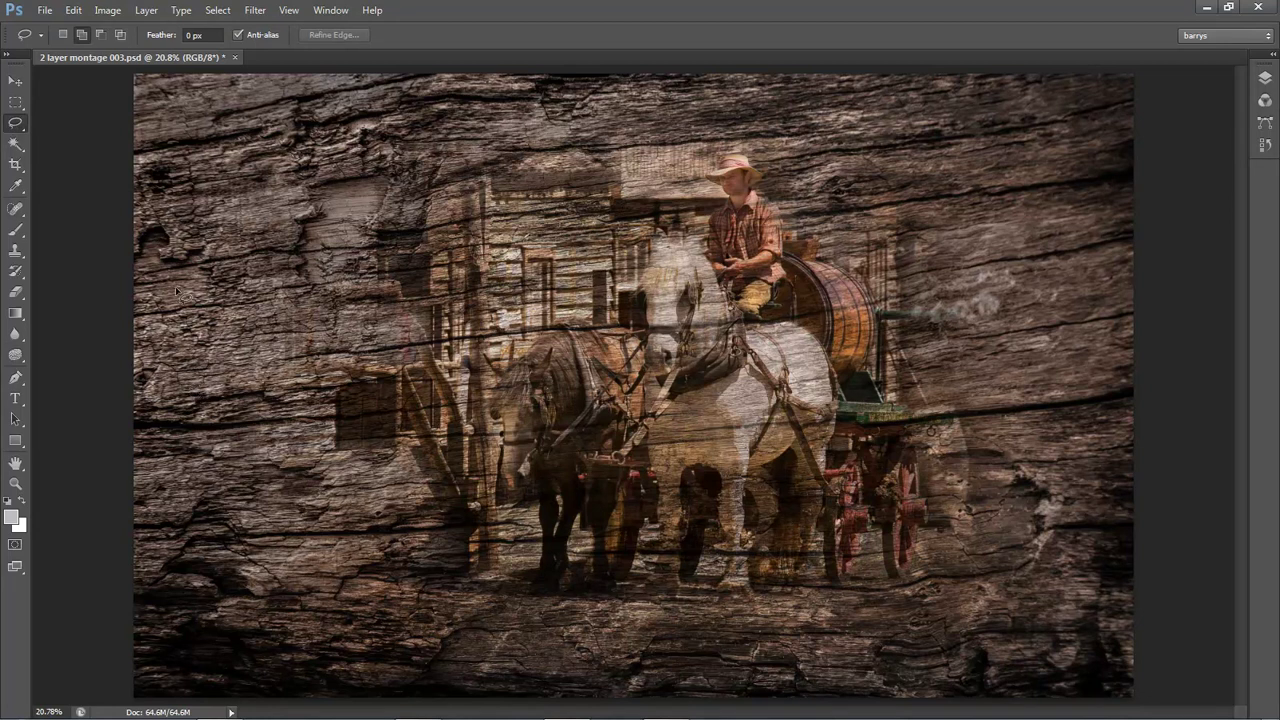
mouse_move(196, 153)
left_mouse_down()
mouse_move(200, 196)
mouse_move(202, 123)
mouse_move(220, 120)
mouse_move(442, 109)
mouse_move(520, 129)
mouse_move(661, 121)
mouse_move(841, 135)
mouse_move(1089, 115)
mouse_move(1090, 258)
mouse_move(1070, 341)
mouse_move(1091, 454)
mouse_move(1095, 622)
mouse_move(1081, 648)
mouse_move(1025, 669)
mouse_move(619, 673)
mouse_move(173, 650)
mouse_move(151, 541)
mouse_move(184, 403)
mouse_move(174, 196)
left_mouse_up()
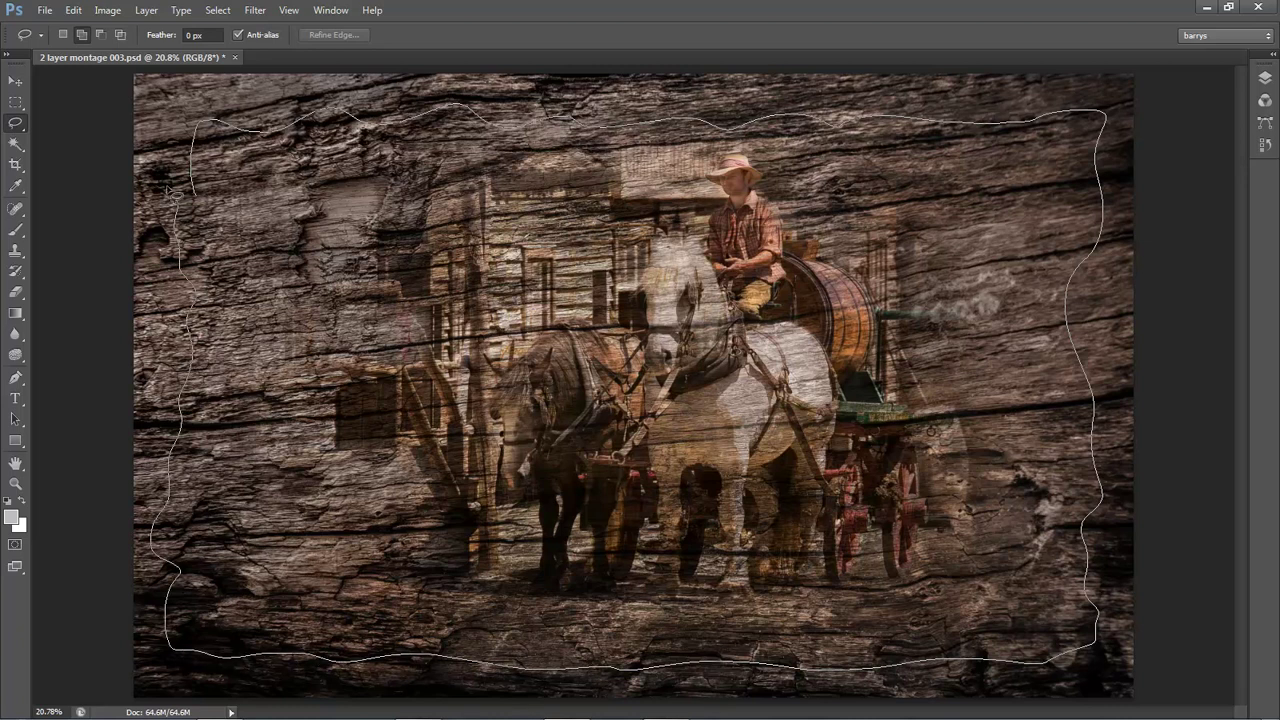
left_click_drag(231, 268, 231, 268)
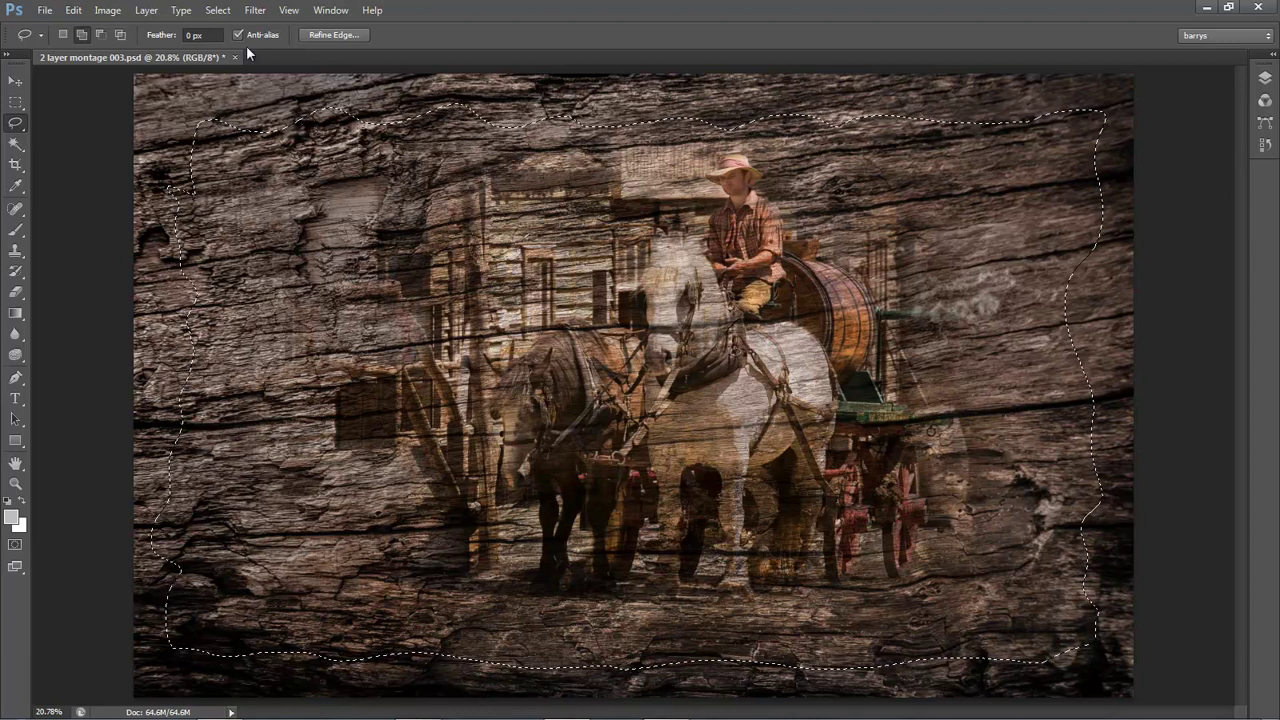
left_click(218, 10)
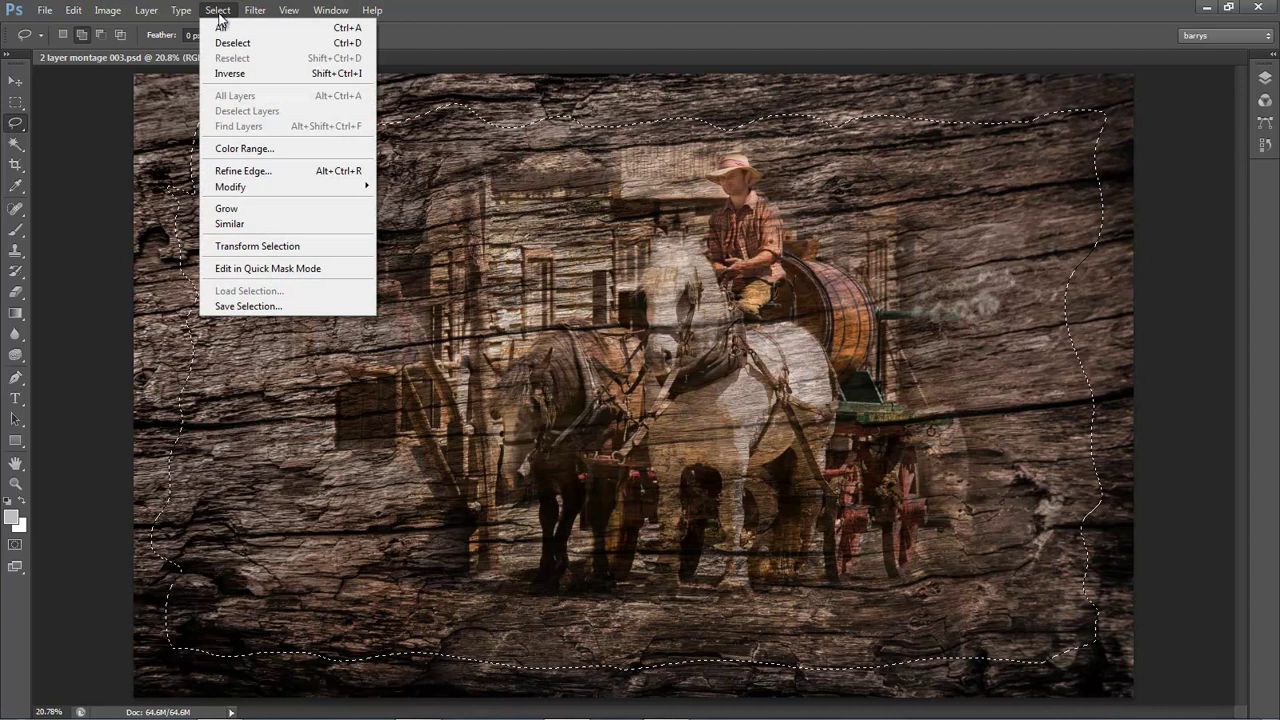
left_click(237, 74)
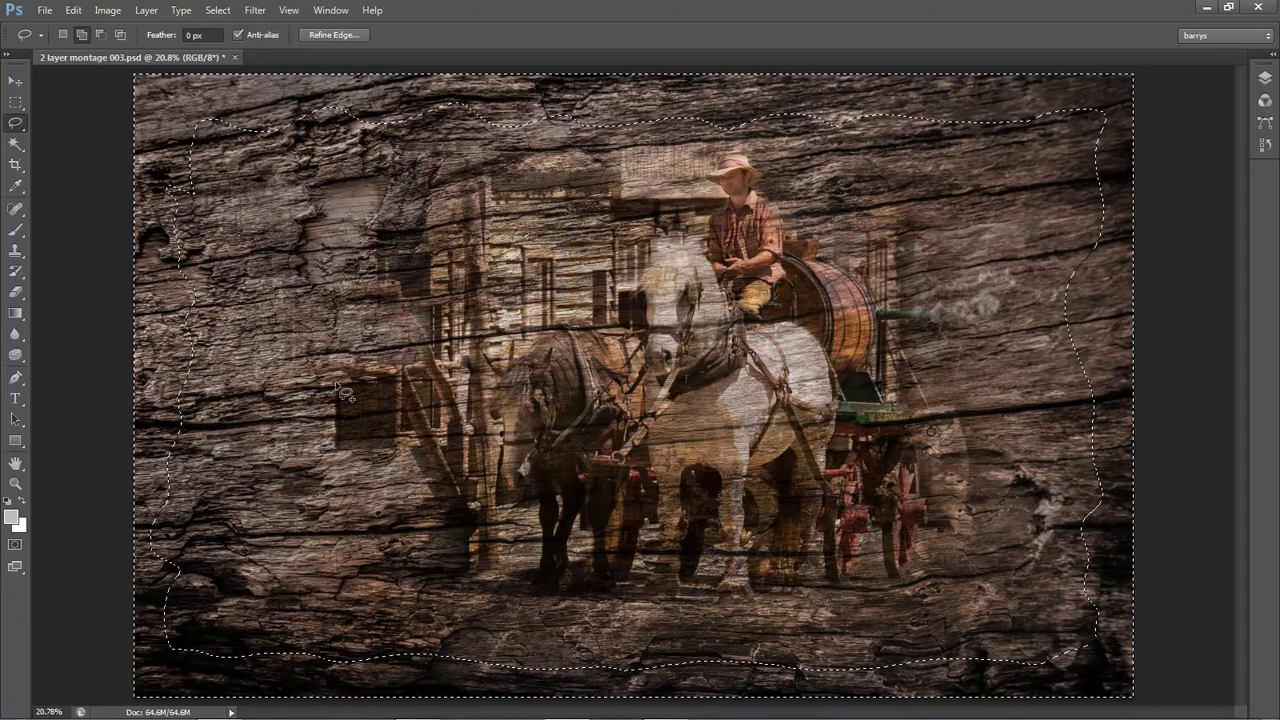
Feather the inverted border selection by roughly 159 px in Refine Edge
left_click(333, 36)
left_click_drag(1082, 256, 1096, 257)
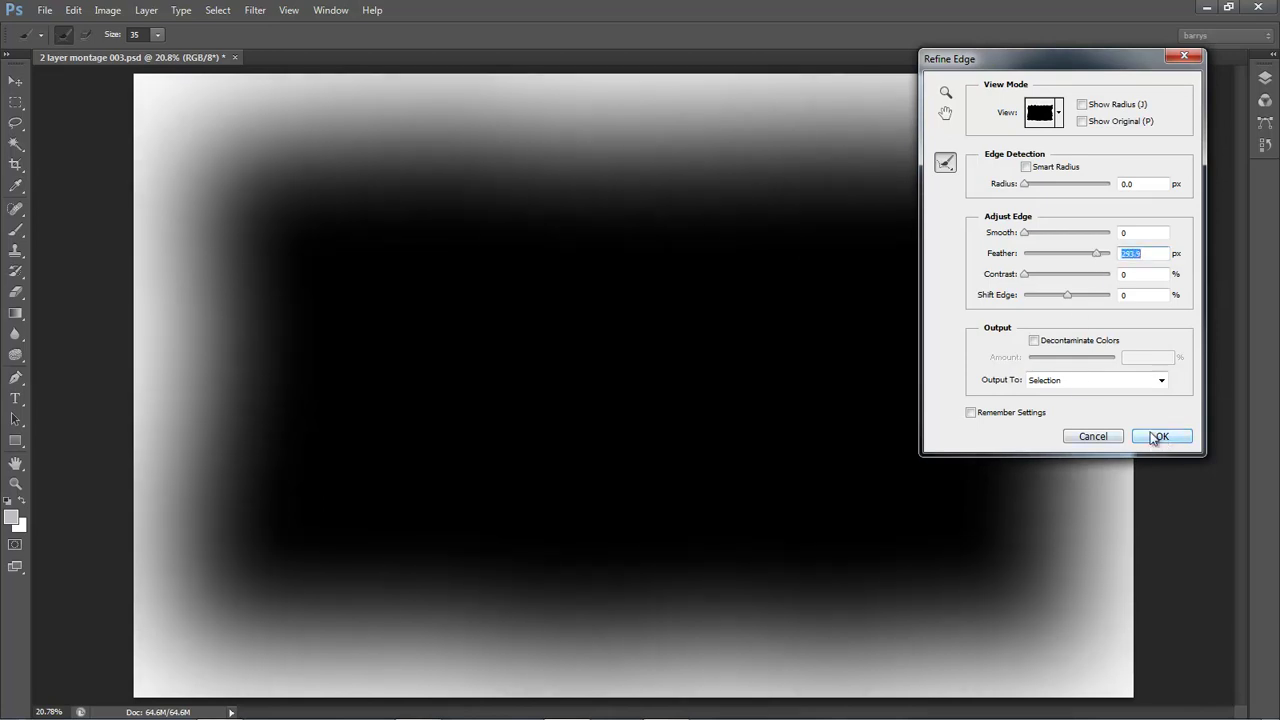
left_click_drag(1093, 255, 1089, 256)
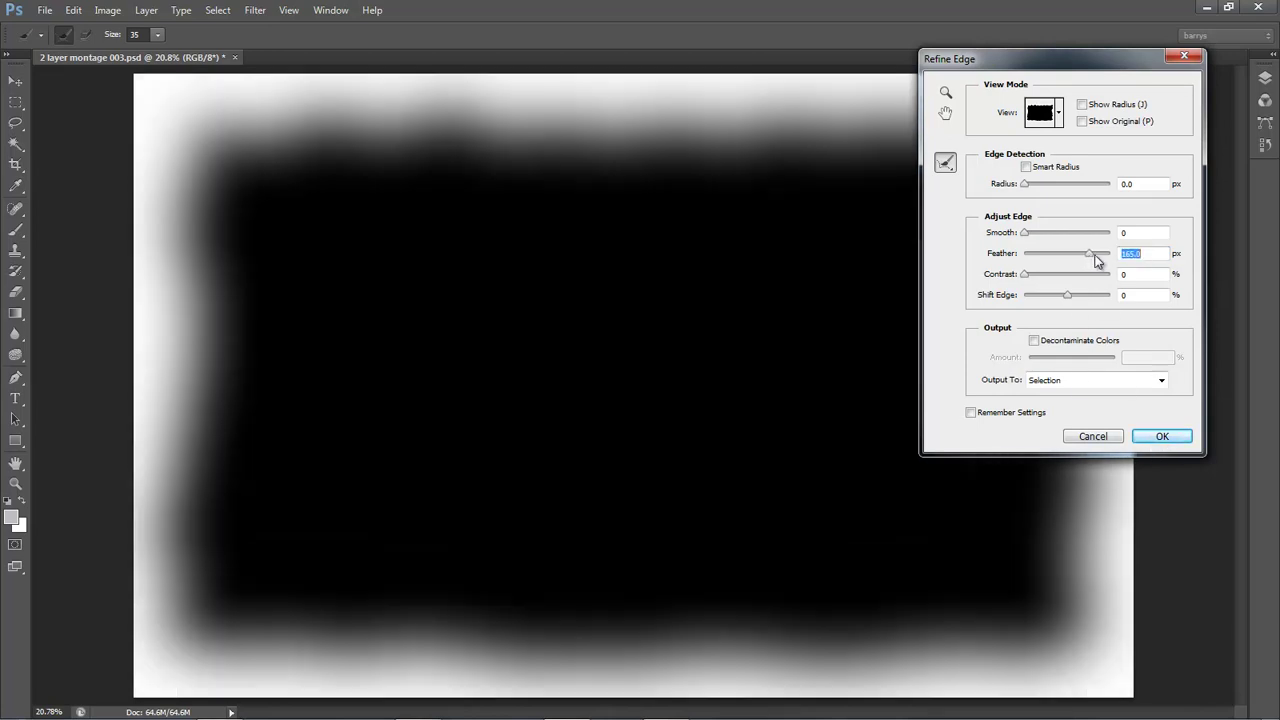
left_click(1158, 437)
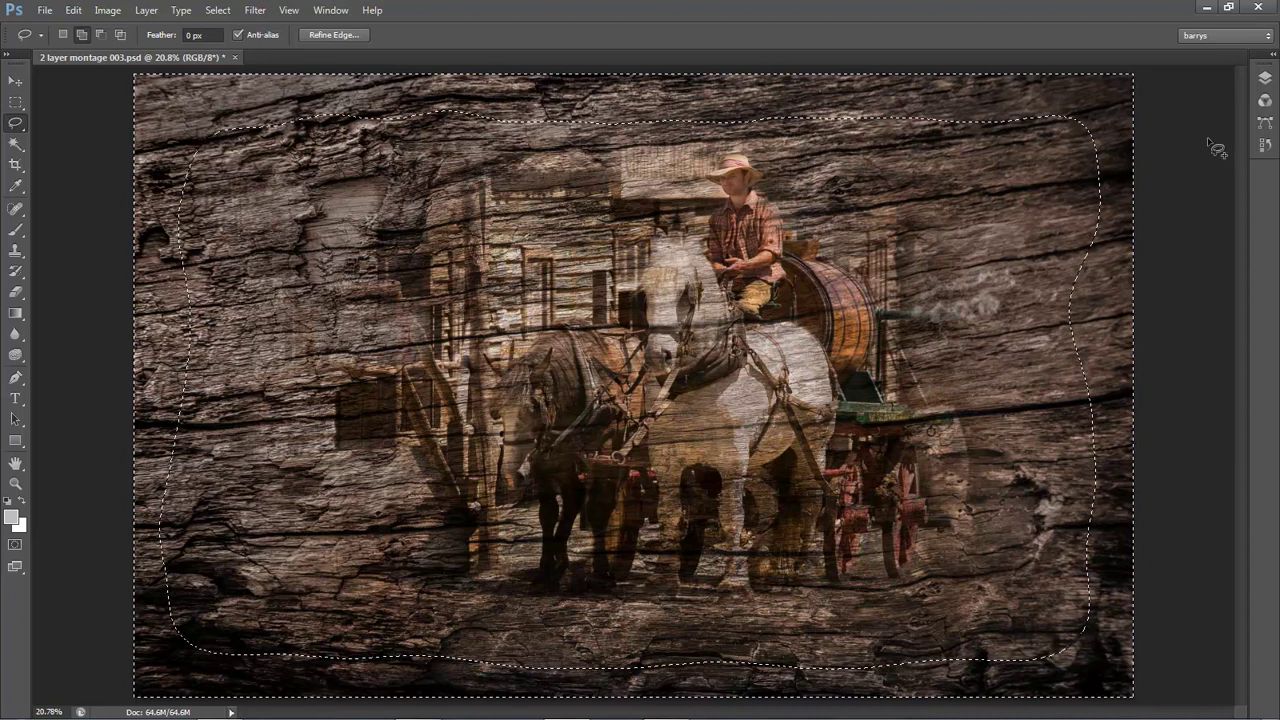
Add a new layer, fill the feathered border with black, and deselect
left_click(1265, 78)
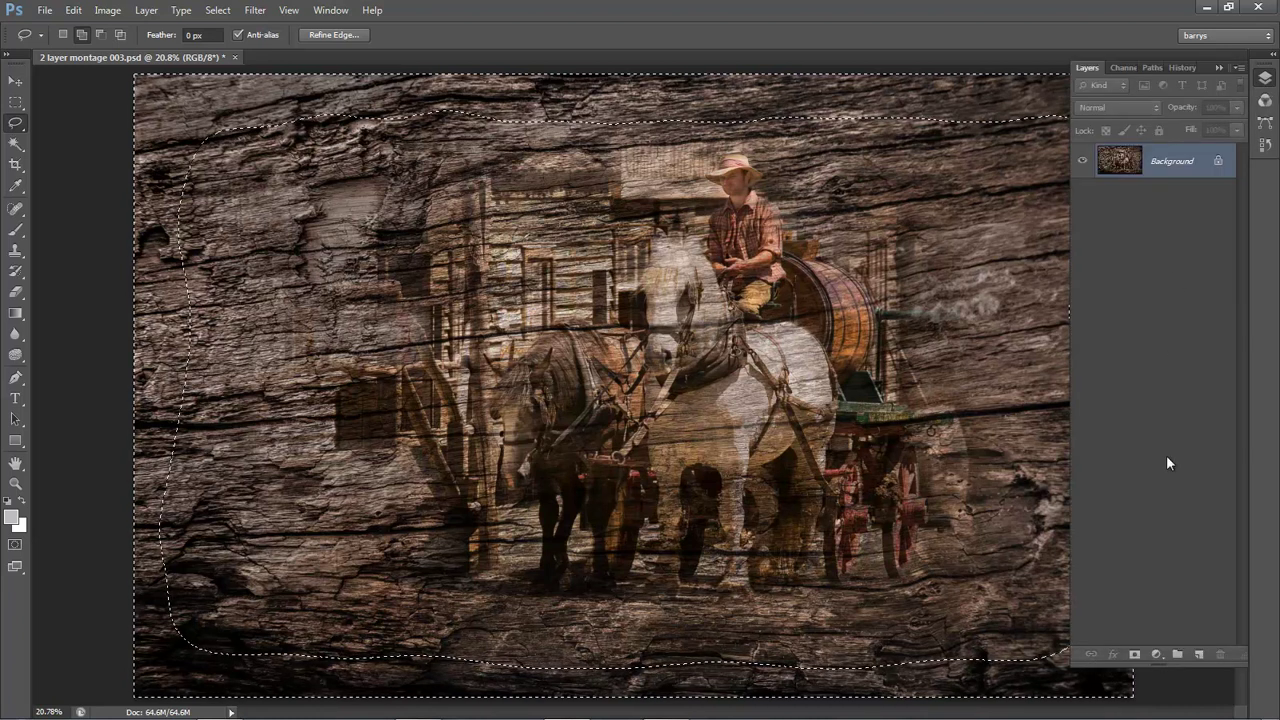
left_click(1199, 655)
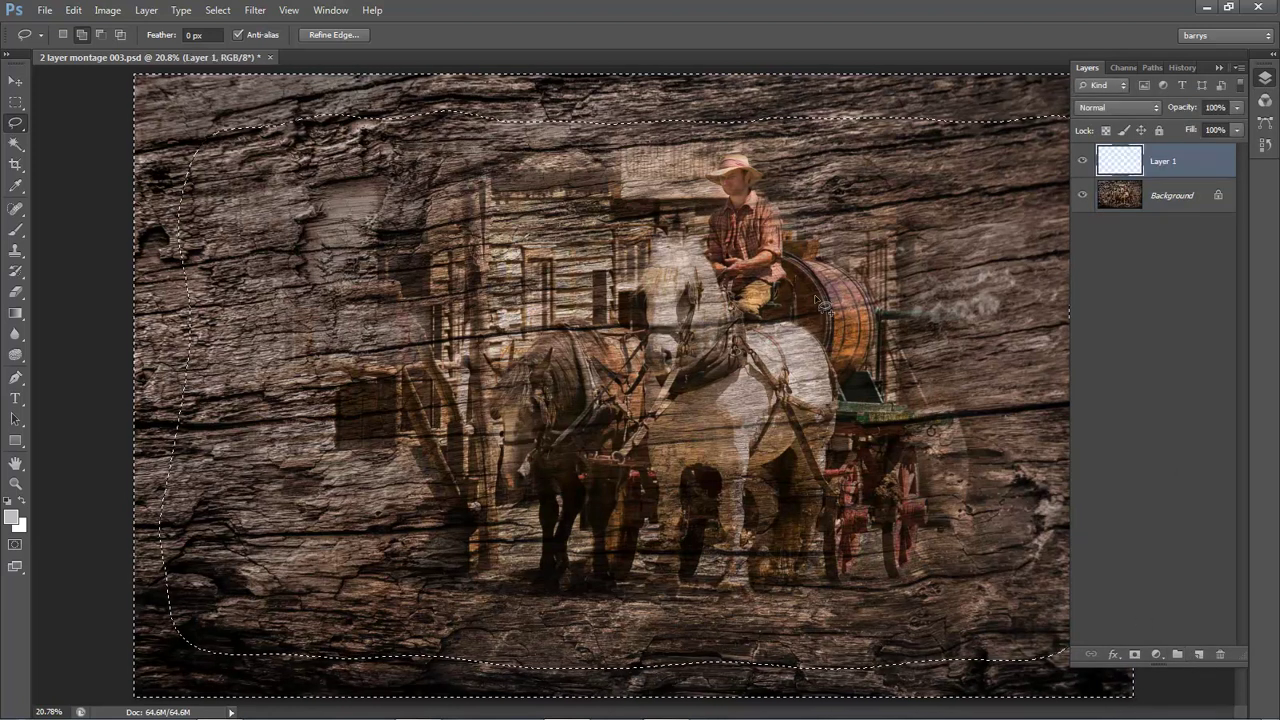
key("F7")
left_click(7, 500)
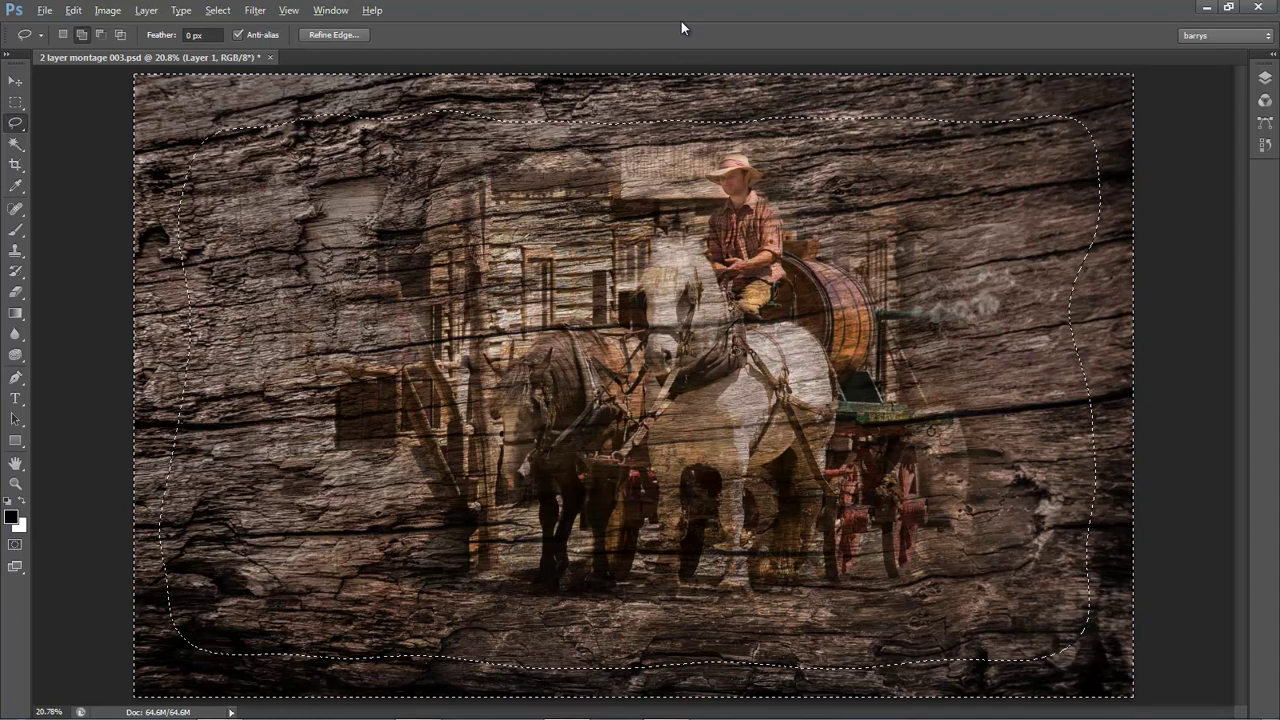
key("alt+BackSpace")
key("ctrl+d")
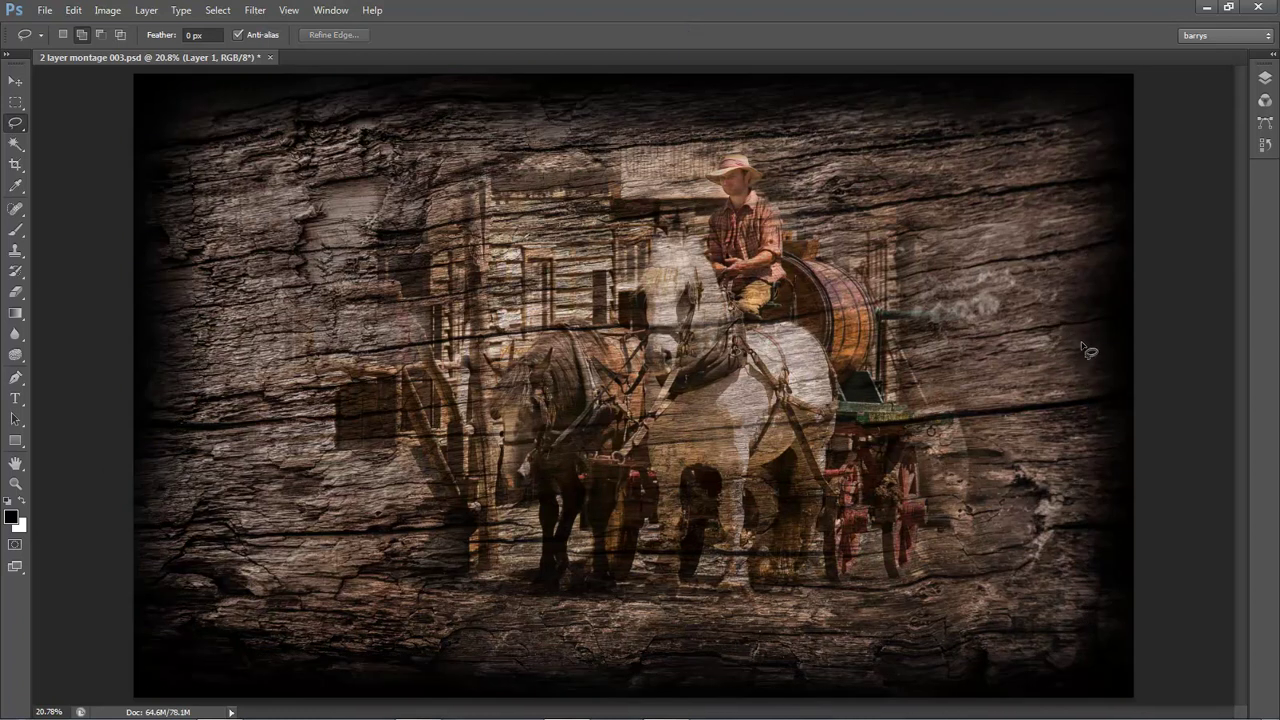
Lower Layer 1's opacity slightly to soften the vignette
left_click(1266, 78)
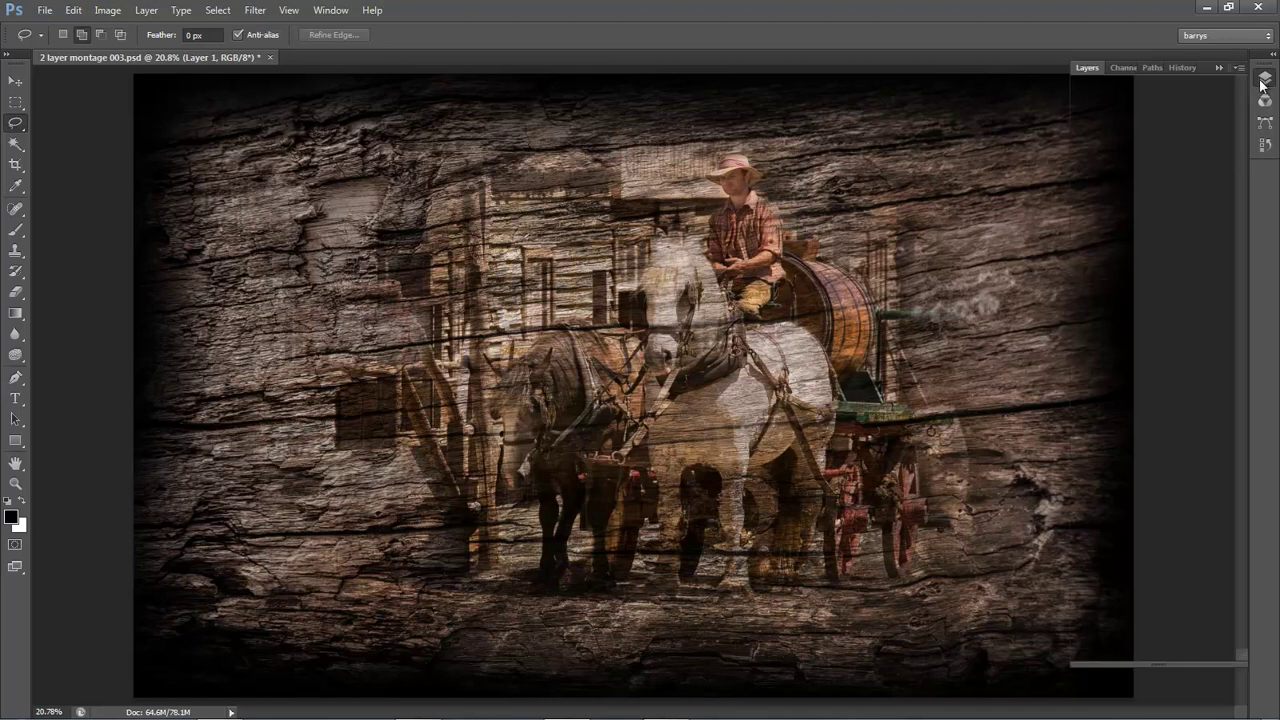
left_click(1238, 108)
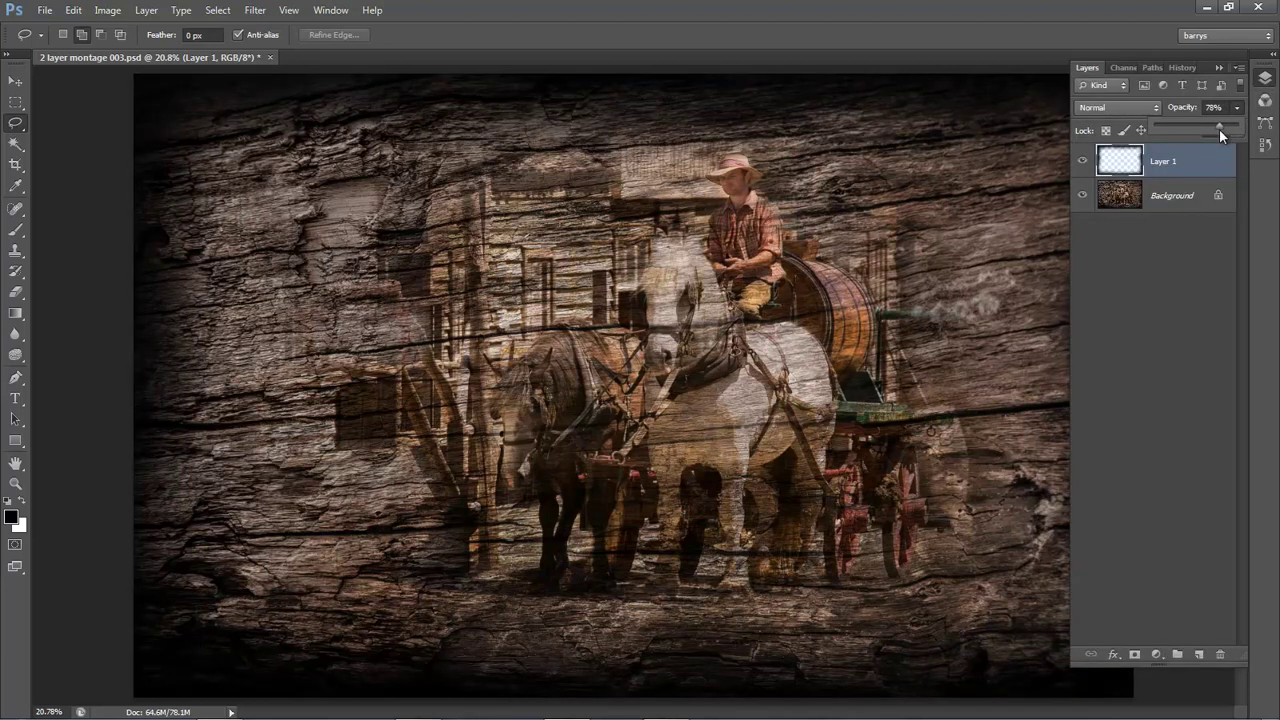
left_click_drag(1211, 129, 1209, 130)
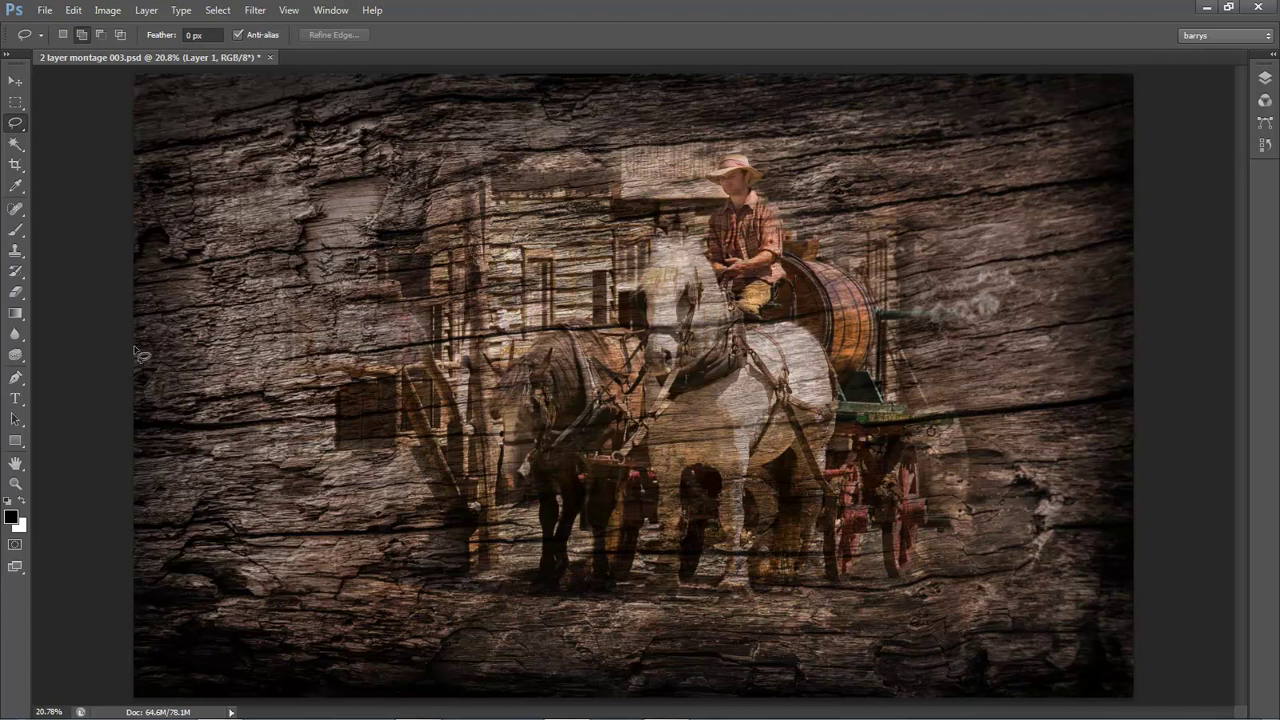
Paint soft black along the canvas top edge with a 600 px brush at 5% flow
left_click(15, 232)
left_click(55, 228)
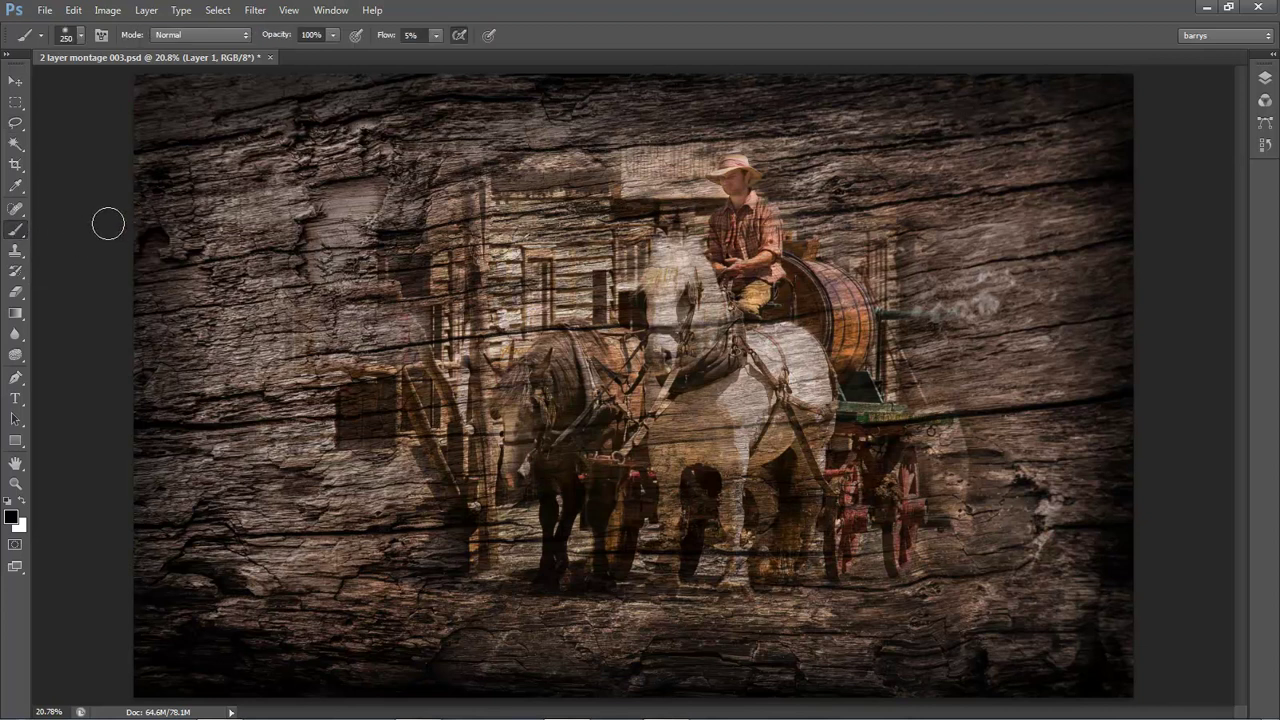
key("bracketright")
key("bracketright")
key("bracketright")
key("bracketright")
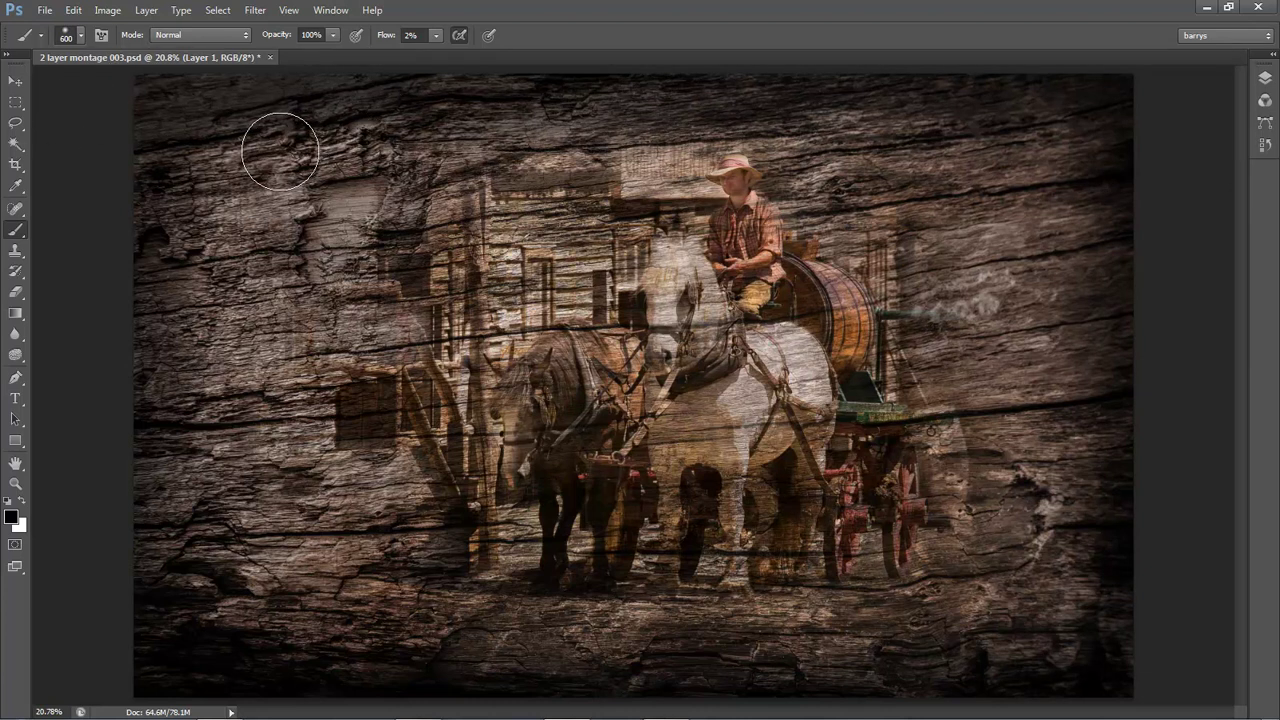
key("shift+0")
key("shift+5")
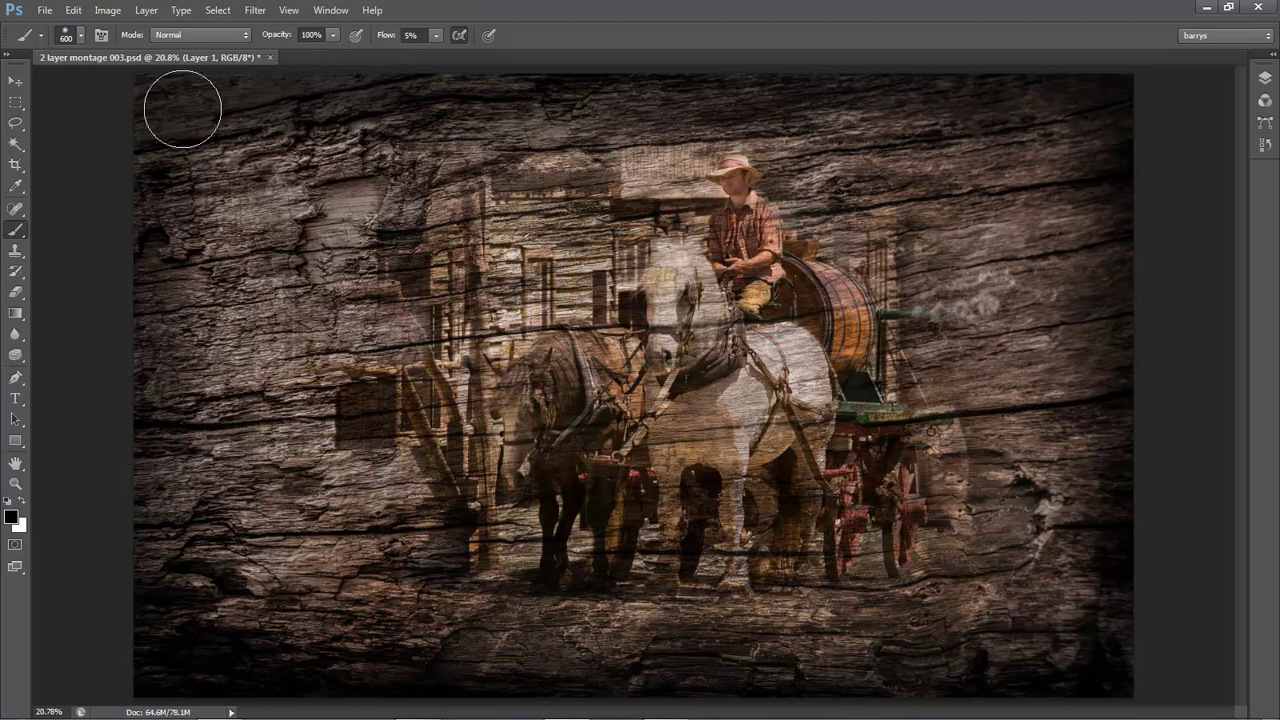
mouse_move(303, 95)
left_mouse_down()
mouse_move(420, 74)
mouse_move(434, 77)
mouse_move(311, 100)
mouse_move(586, 80)
mouse_move(118, 91)
mouse_move(326, 126)
mouse_move(341, 111)
mouse_move(391, 123)
mouse_move(77, 80)
mouse_move(121, 94)
mouse_move(389, 100)
mouse_move(157, 106)
mouse_move(517, 91)
mouse_move(263, 120)
mouse_move(177, 94)
mouse_move(440, 63)
mouse_move(139, 101)
mouse_move(163, 194)
mouse_move(123, 166)
mouse_move(129, 523)
mouse_move(151, 240)
mouse_move(141, 105)
mouse_move(183, 80)
mouse_move(123, 109)
mouse_move(180, 103)
mouse_move(121, 105)
mouse_move(174, 94)
mouse_move(106, 126)
mouse_move(323, 80)
mouse_move(95, 107)
left_mouse_up()
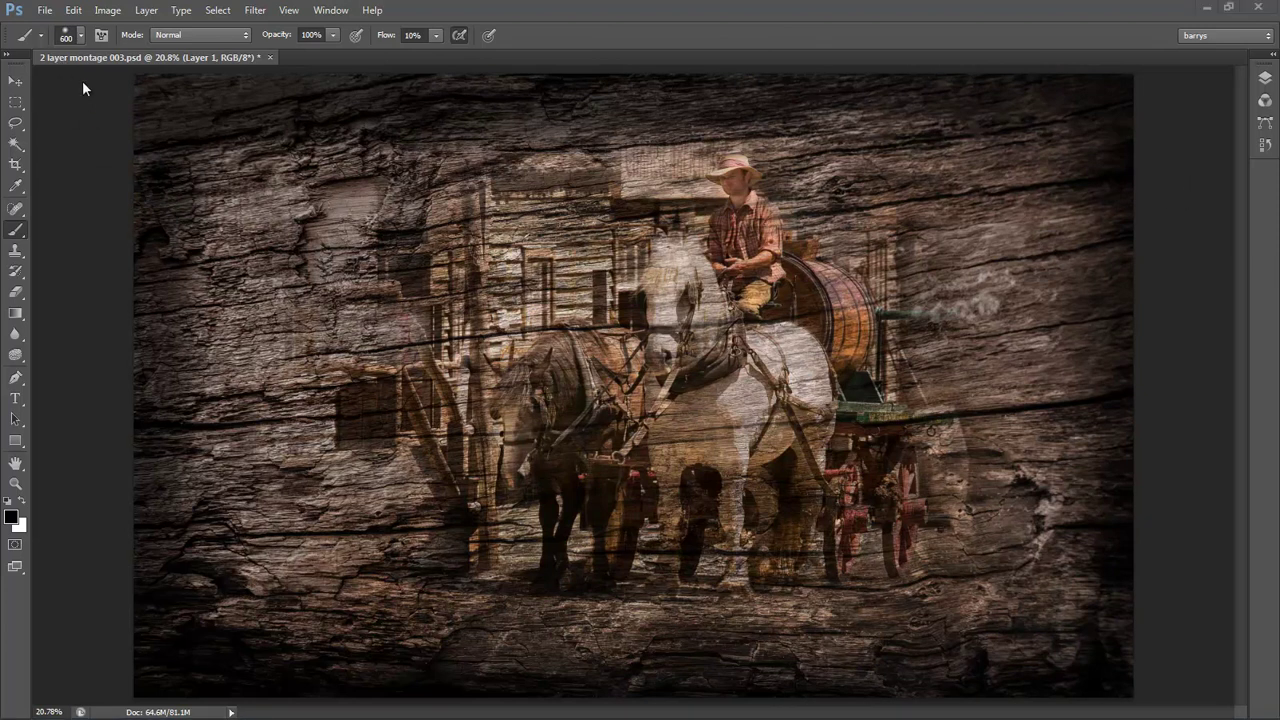
Save the montage as a new PSD named '2 layer montage 004'
left_click(45, 14)
left_click(70, 202)
left_click(663, 382)
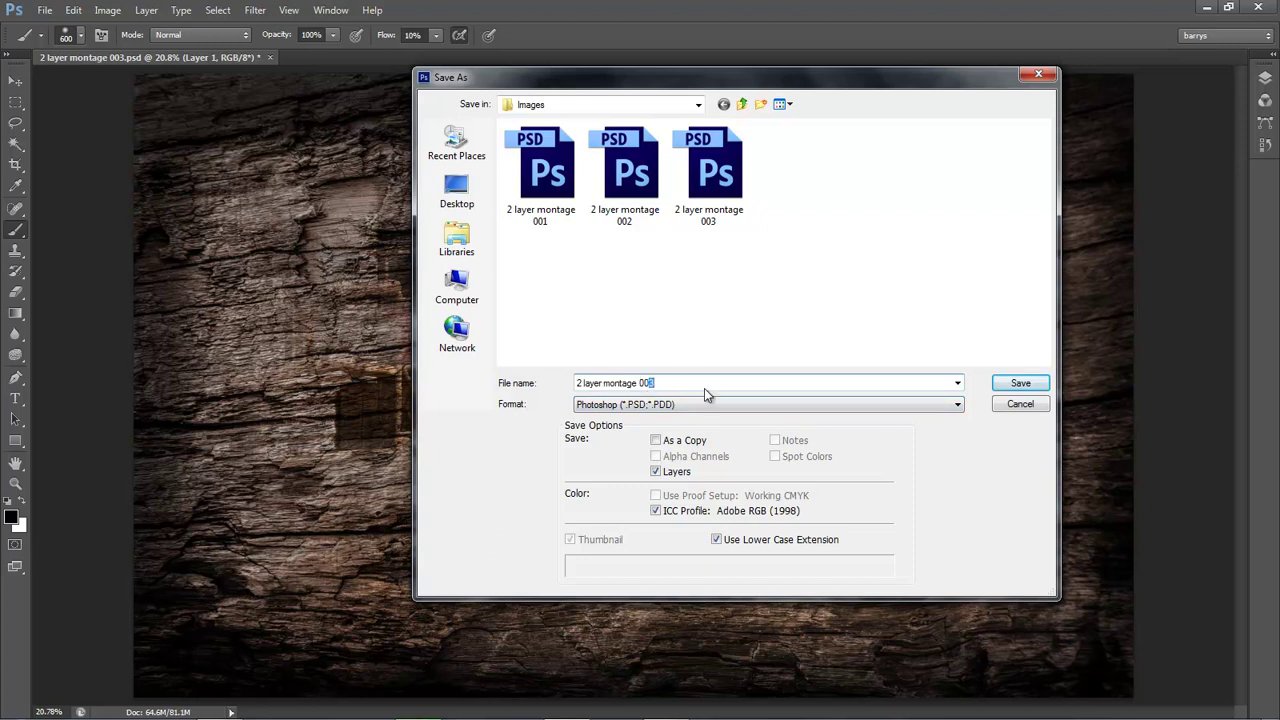
type("4")
key("Return")
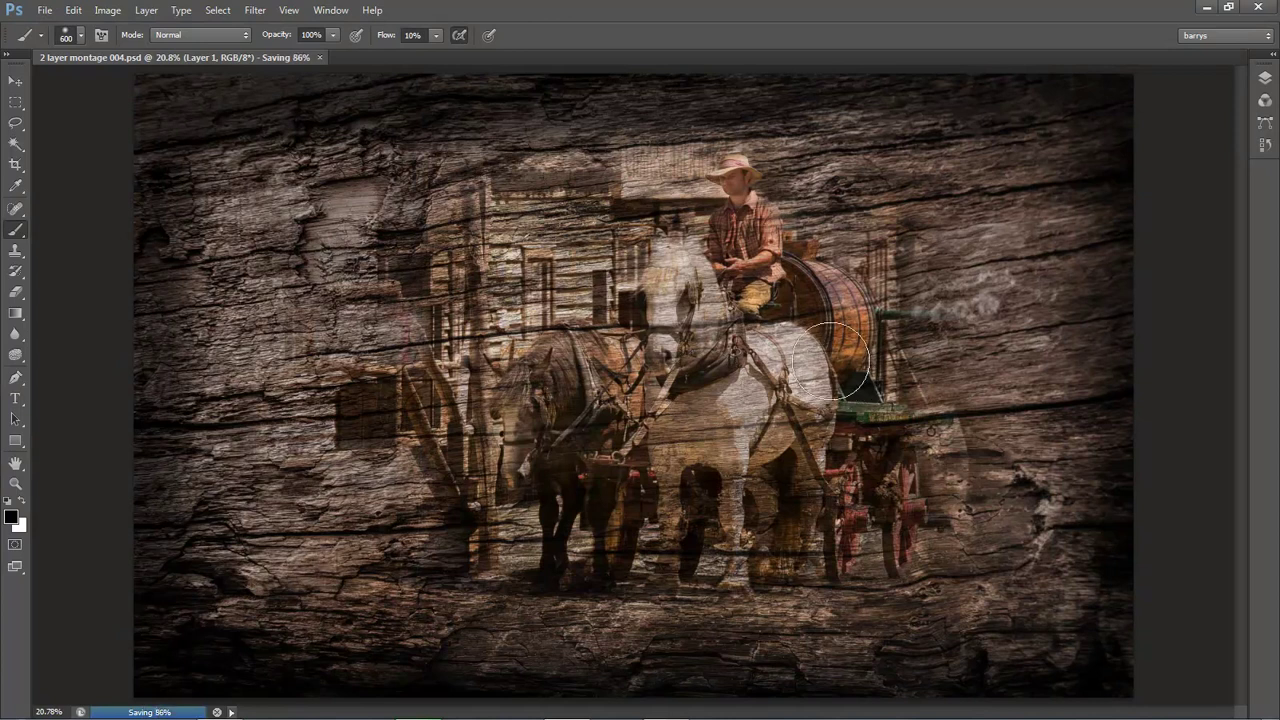
Flatten all layers into a single background layer from the Layers panel menu
left_click(1268, 84)
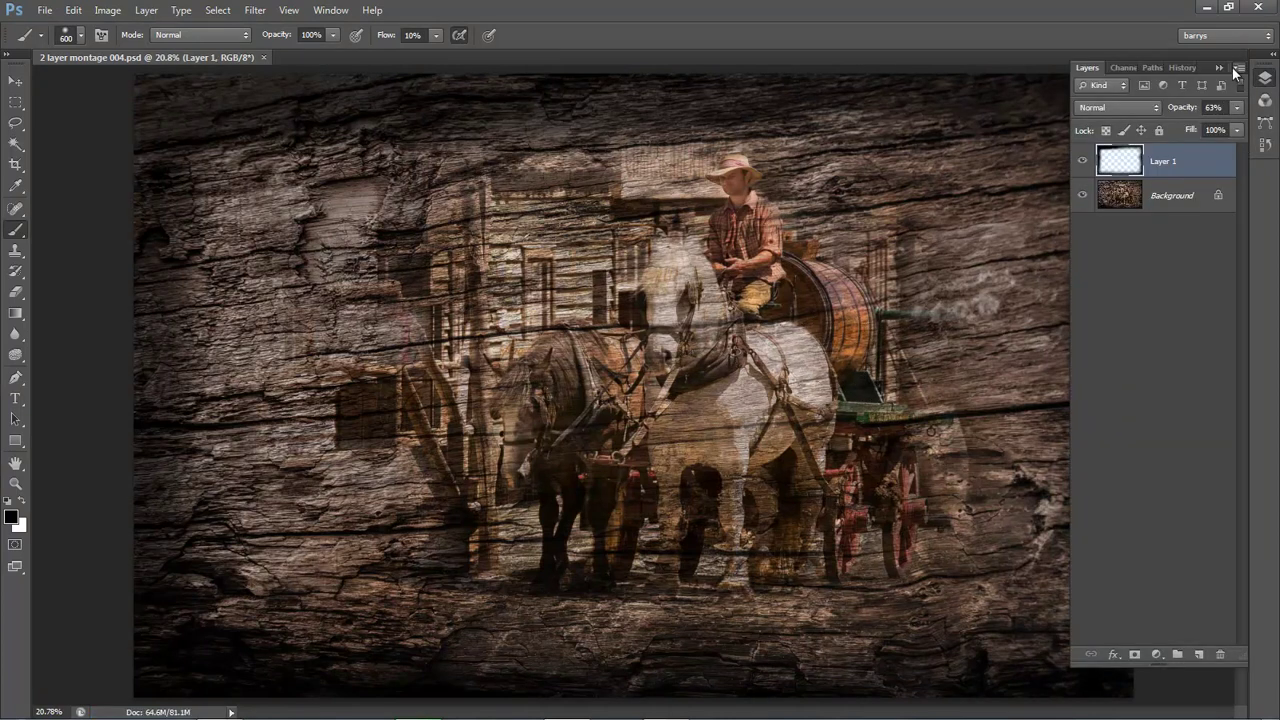
left_click(1238, 68)
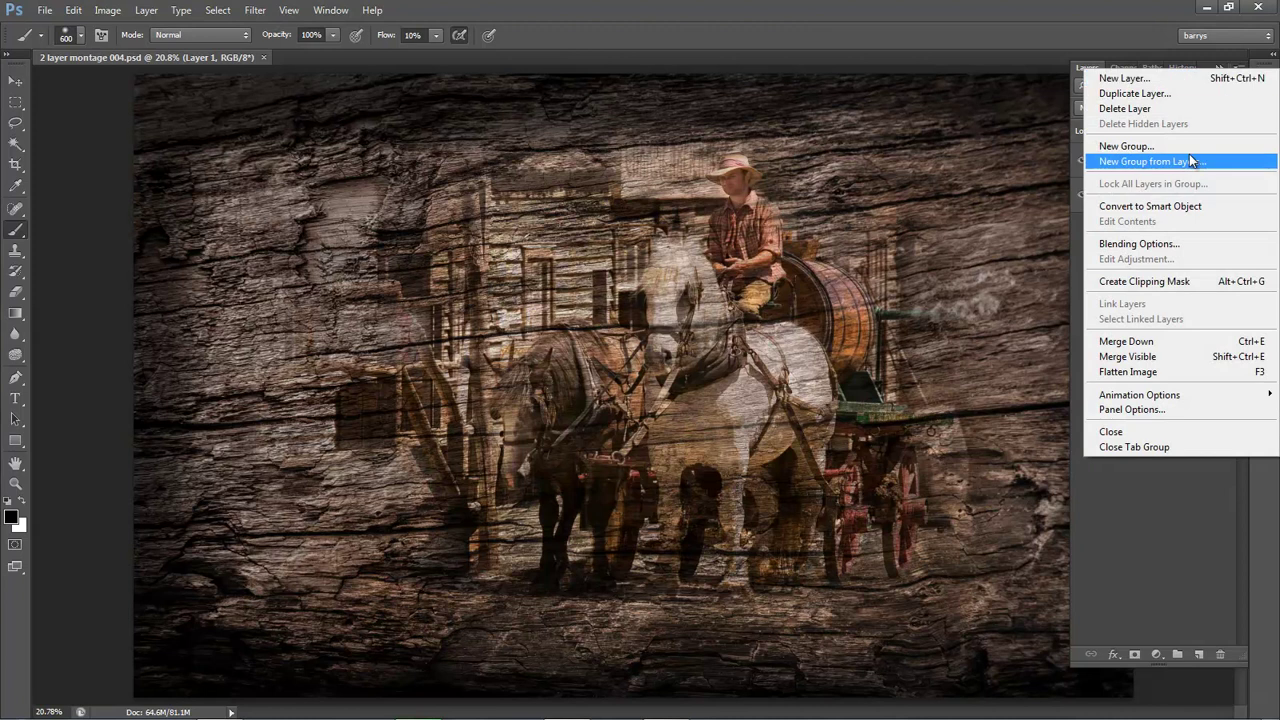
left_click(1129, 372)
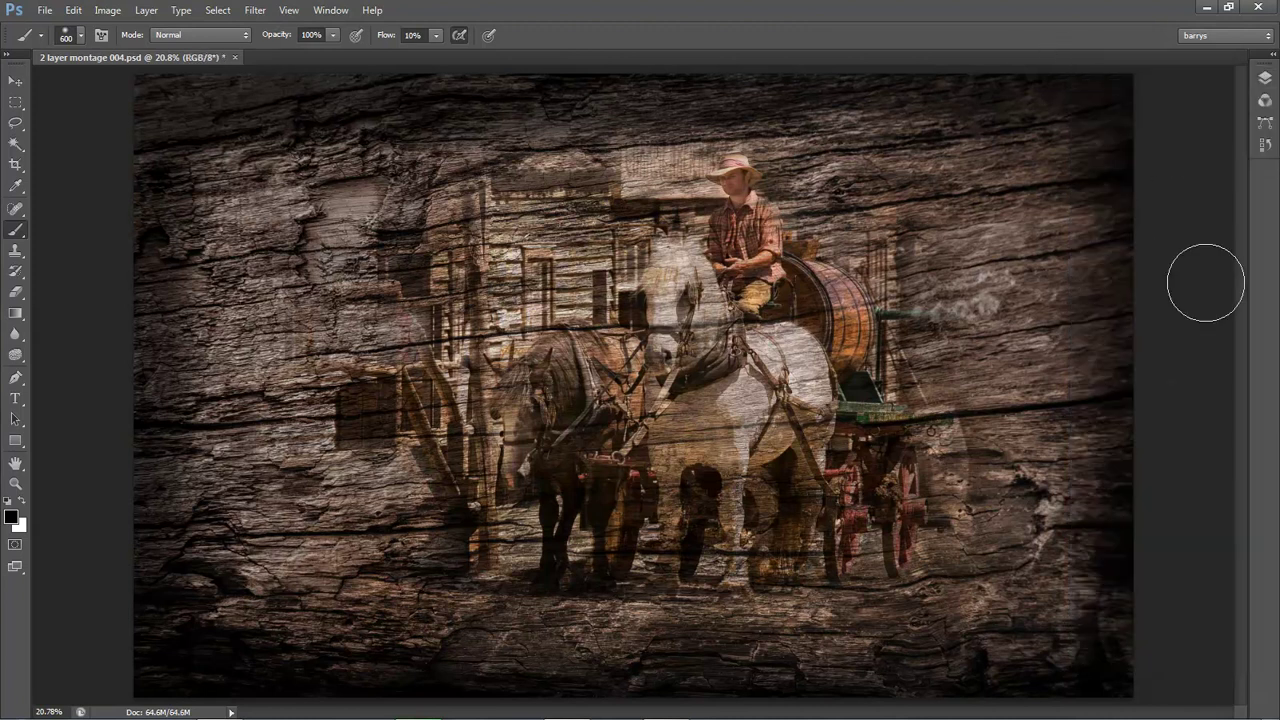